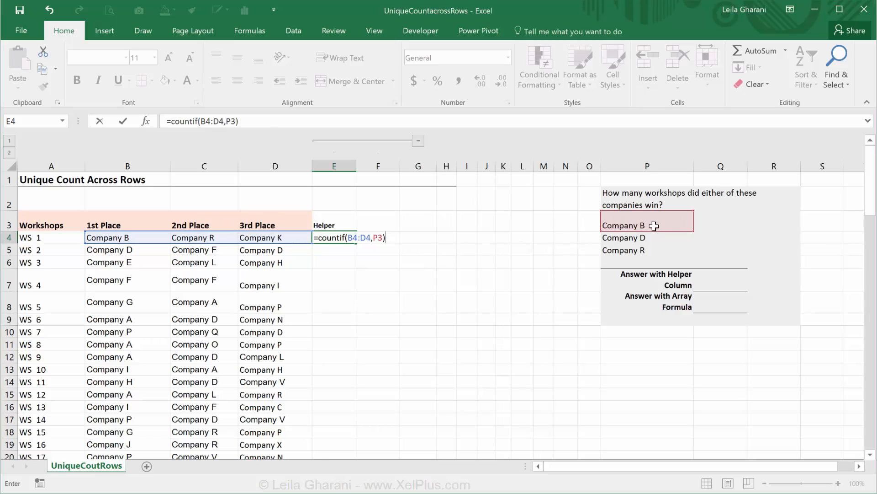
# Add a second COUNTIF to the formula in E4 that counts the company in P4 within B4:D4
pyautogui.click(258, 124)
pyautogui.write('+countif')
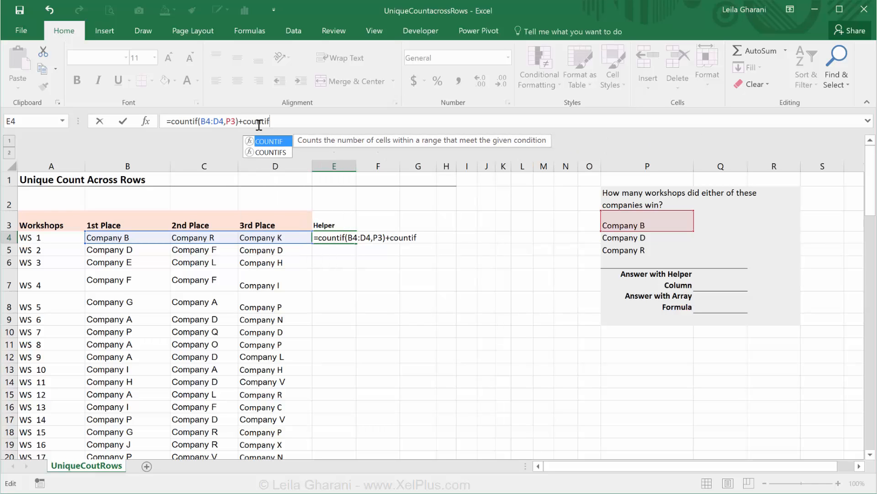
pyautogui.write('(')
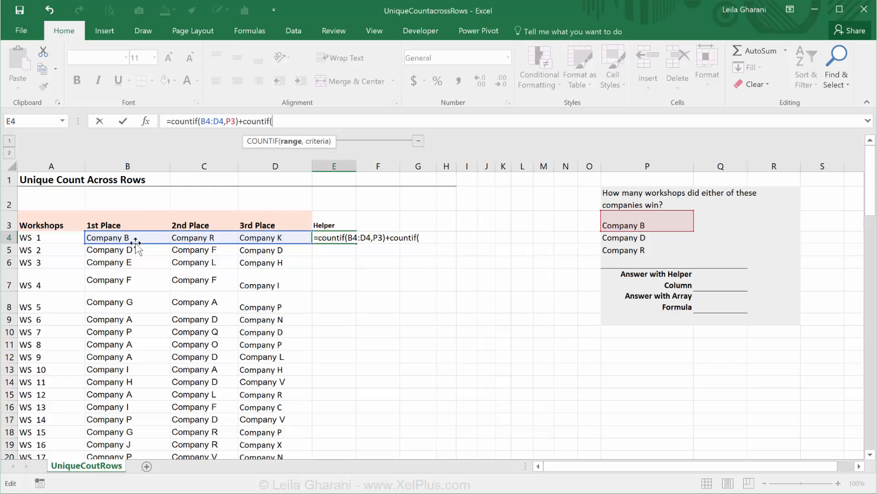
pyautogui.click(112, 237)
pyautogui.moveTo(187, 236); pyautogui.dragTo(245, 239)
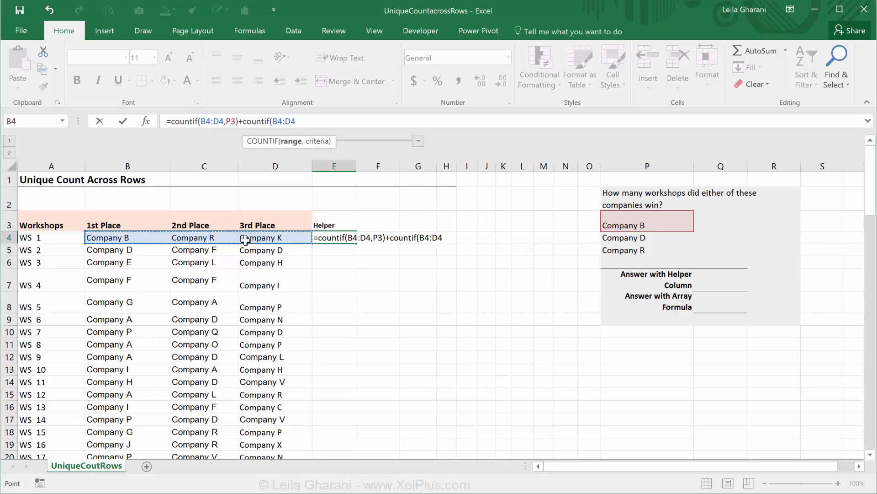
pyautogui.write(',')
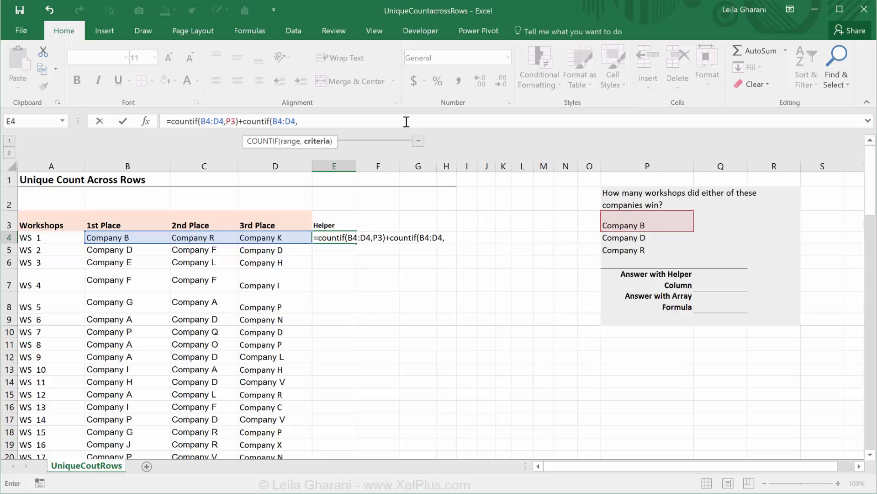
pyautogui.click(649, 238)
# Add a third COUNTIF to the E4 formula for the company in P5 within B4:D4, and commit the formula
pyautogui.write(')+countif(')
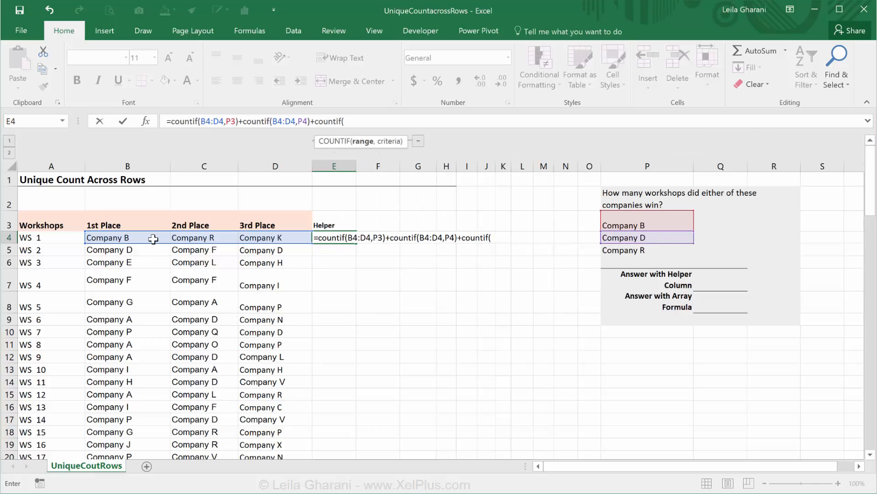
pyautogui.moveTo(151, 237); pyautogui.dragTo(276, 237)
pyautogui.write(',')
pyautogui.click(624, 250)
pyautogui.write(')')
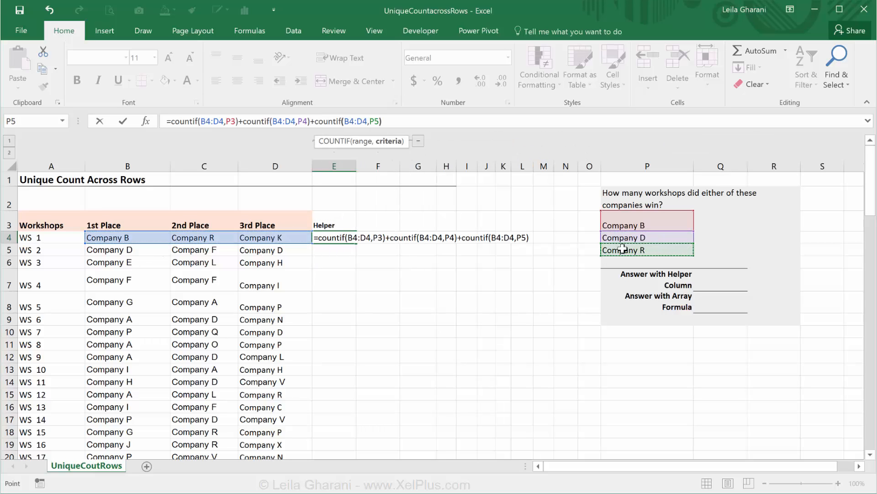
pyautogui.hotkey('ctrl', 'Return')
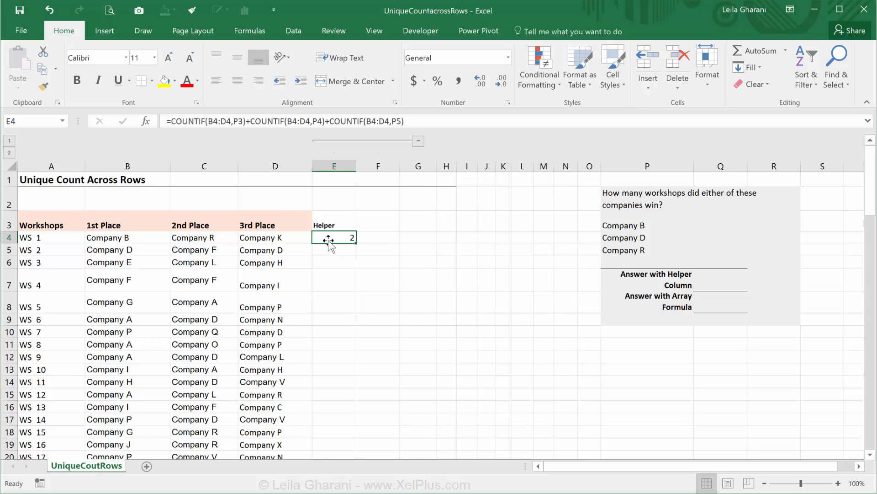
# Wrap the COUNTIF sum in E4 in a MIN function with 1 as its first argument
pyautogui.click(171, 122)
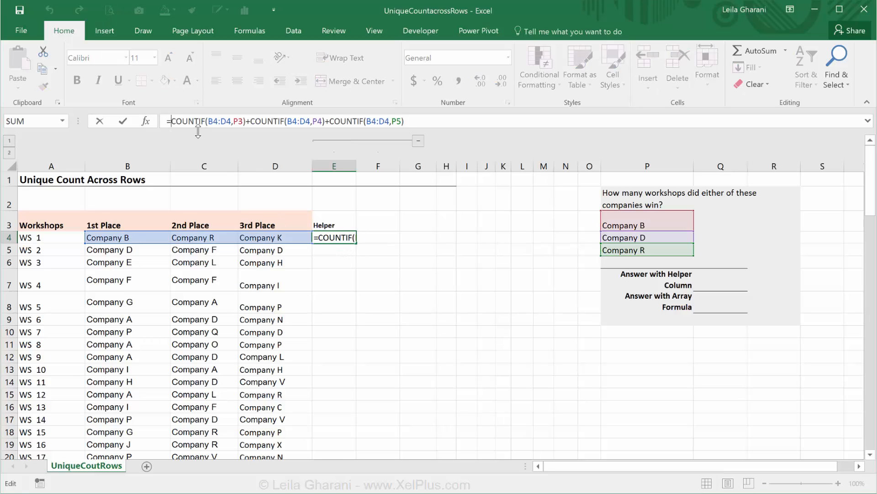
pyautogui.write('min(')
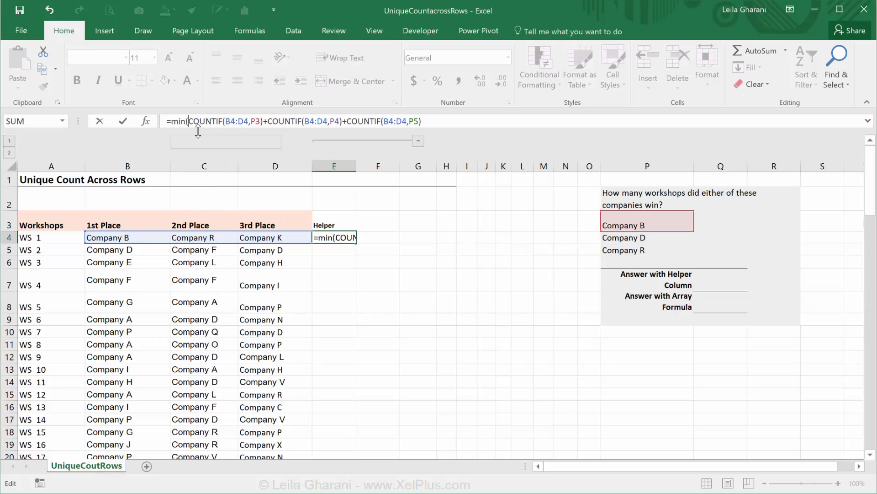
pyautogui.write('1,')
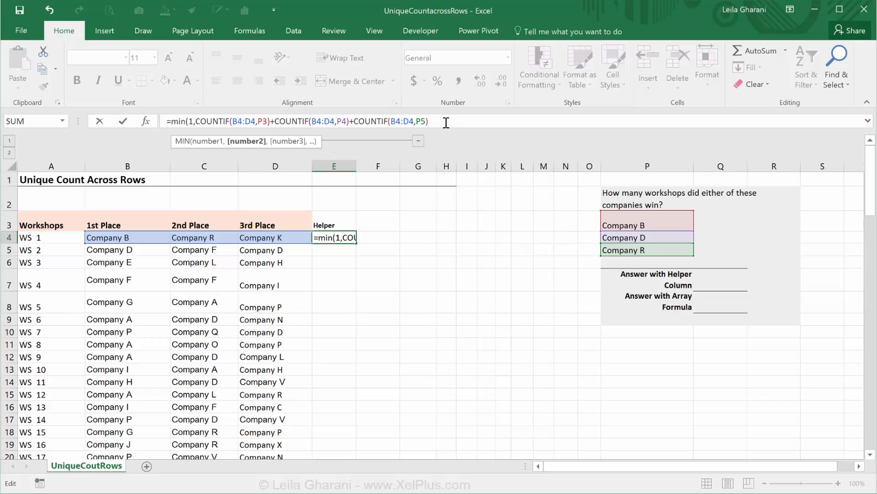
pyautogui.write(')')
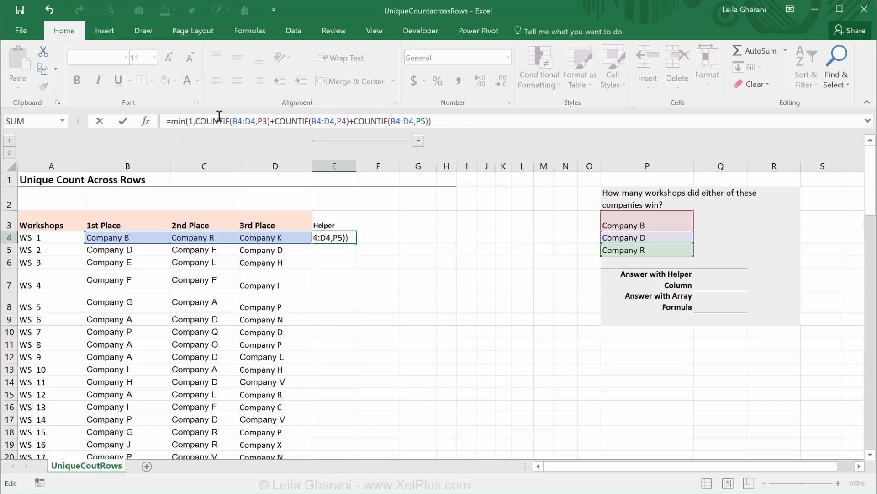
pyautogui.hotkey('ctrl', 'Return')
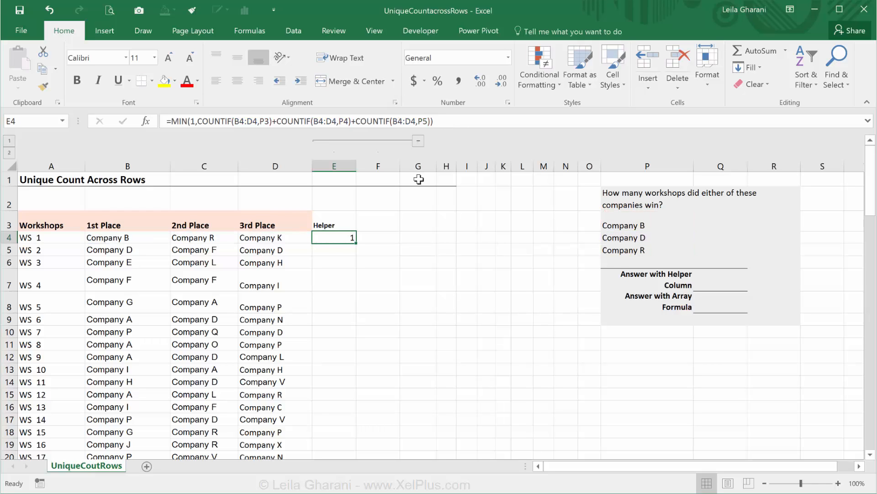
# Make the P3, P4 and P5 references in the E4 formula absolute and fill it down the Helper column
pyautogui.click(264, 122)
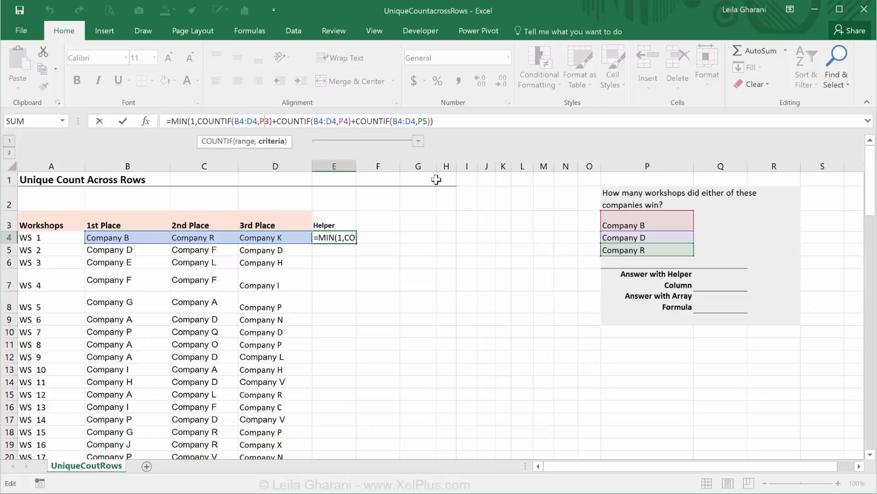
pyautogui.press('F4')
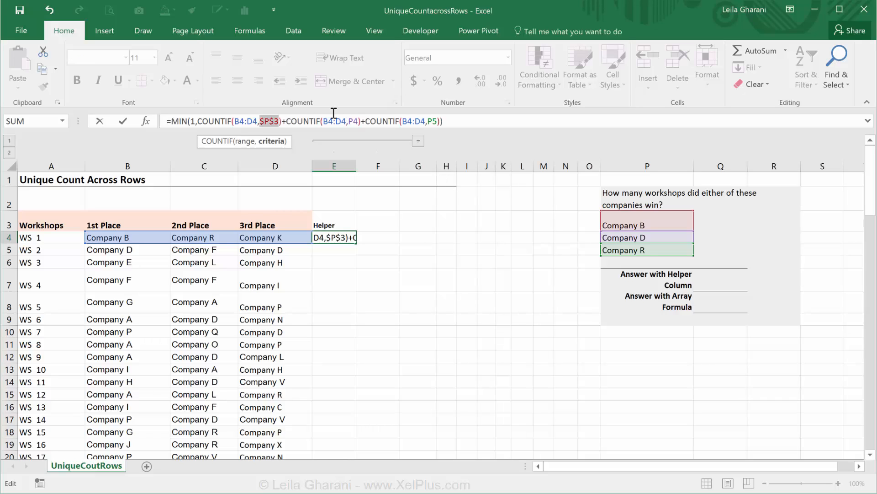
pyautogui.click(357, 121)
pyautogui.press('F4')
pyautogui.click(445, 121)
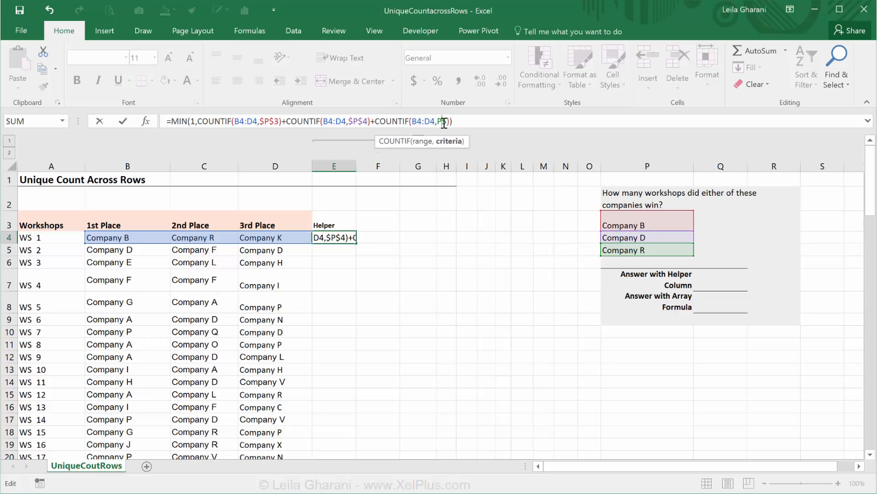
pyautogui.press('F4')
pyautogui.hotkey('ctrl', 'Return')
pyautogui.doubleClick(356, 242)
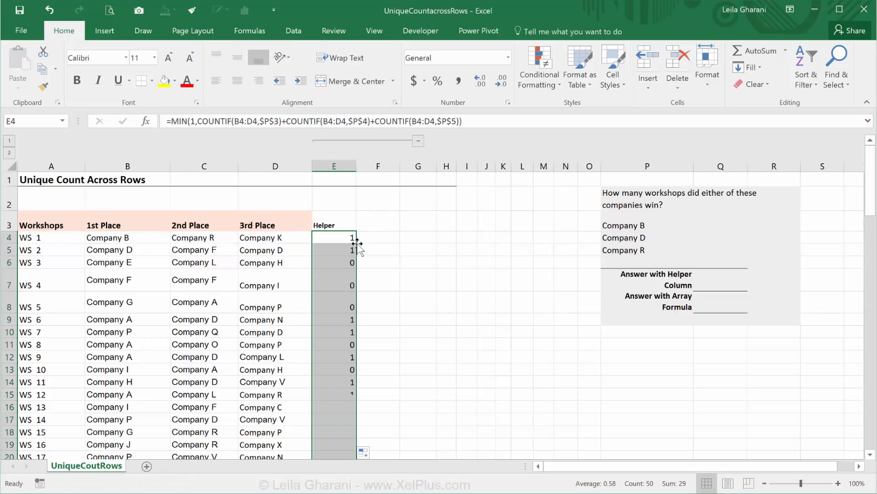
pyautogui.click(340, 262)
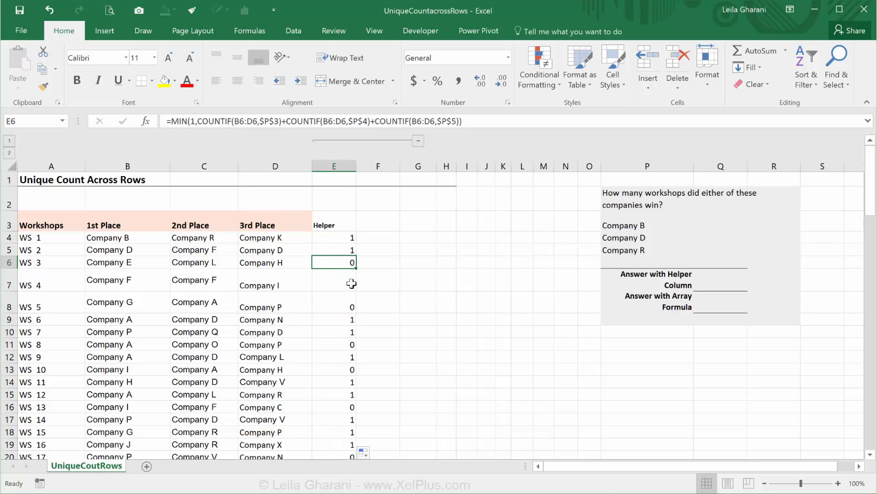
# Sum the helper values E4:E53 in Q7 as the answer with the helper column
pyautogui.click(713, 280)
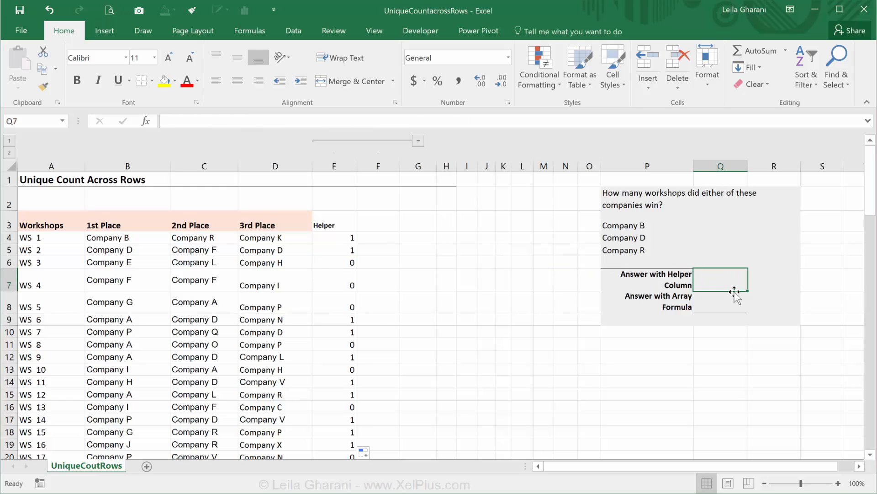
pyautogui.write('=sum(')
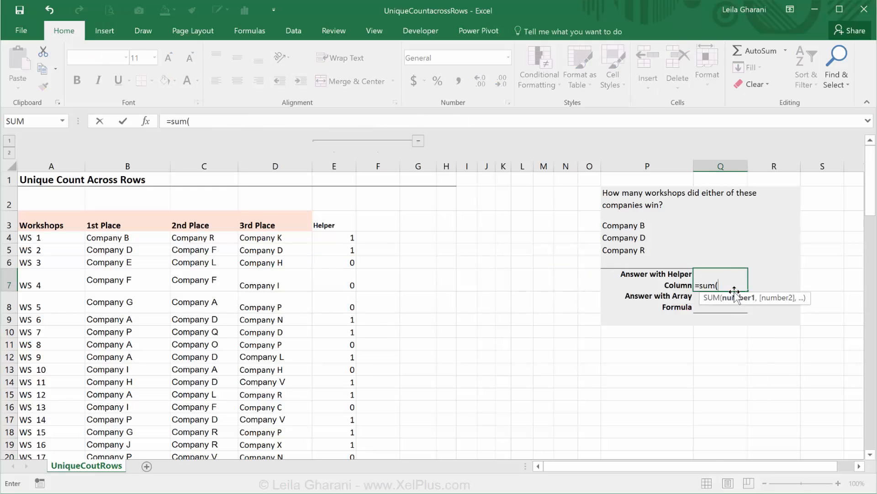
pyautogui.click(319, 235)
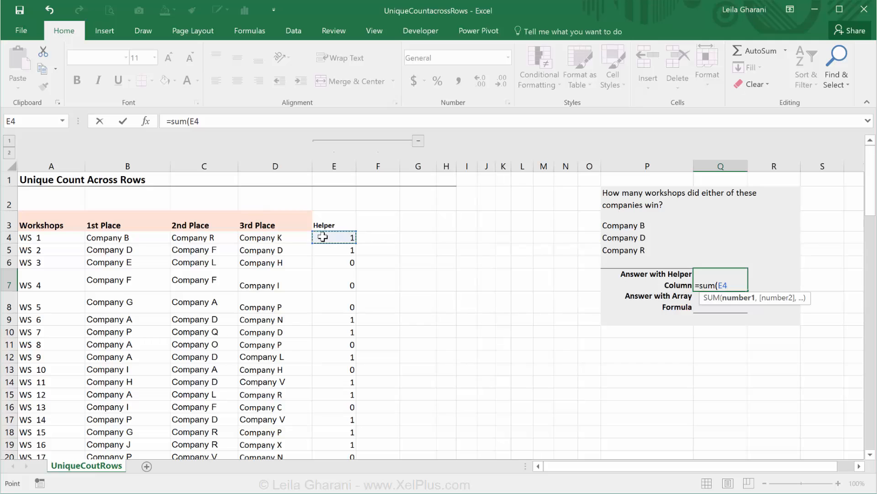
pyautogui.hotkey('ctrl', 'shift', 'Down')
pyautogui.hotkey('ctrl', 'Return')
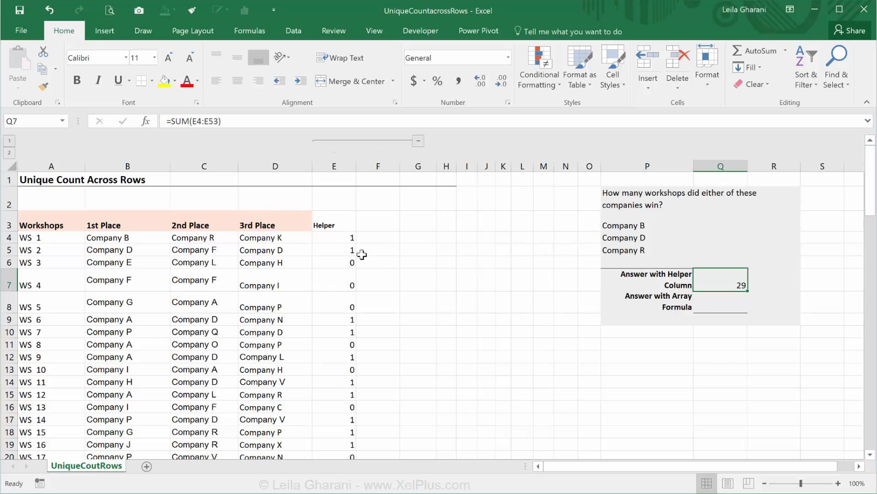
# Enter the heading "Helper B" in F3
pyautogui.click(334, 239)
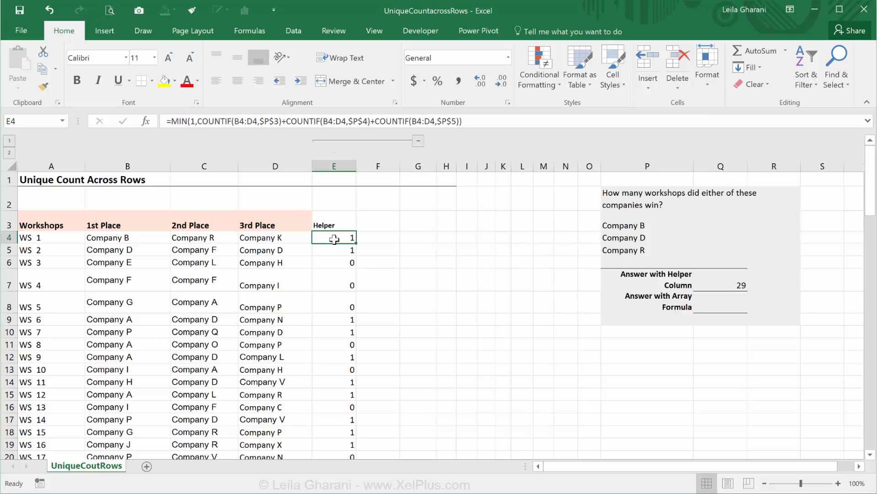
pyautogui.click(374, 228)
pyautogui.write('Help')
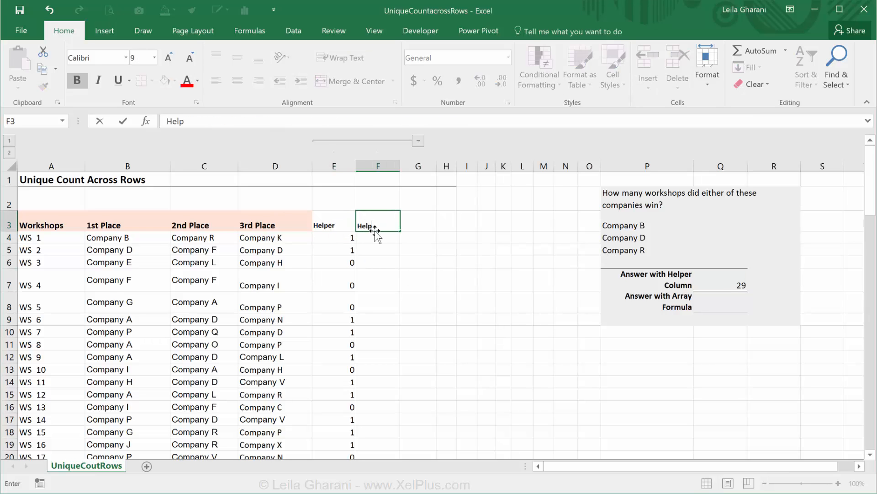
pyautogui.write('er B')
pyautogui.hotkey('ctrl', 'Return')
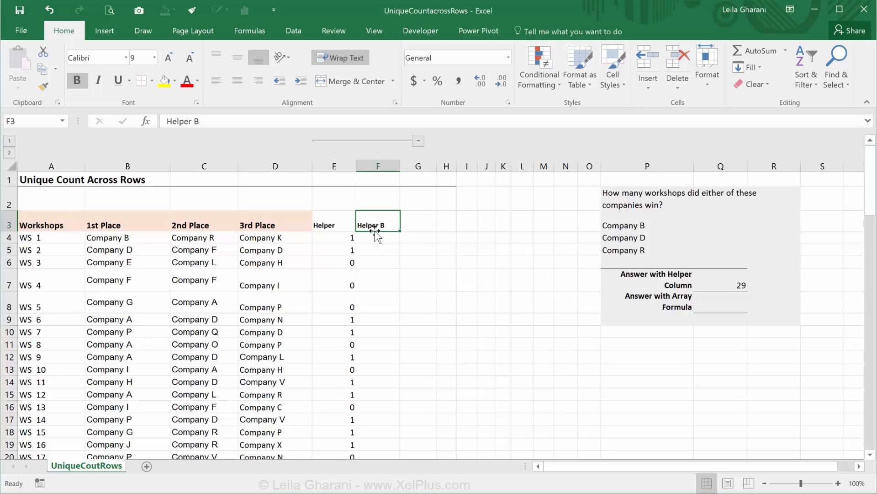
# Rename the heading in E3 to "Helper A"
pyautogui.press('Up')
pyautogui.press('Left')
pyautogui.press('Down')
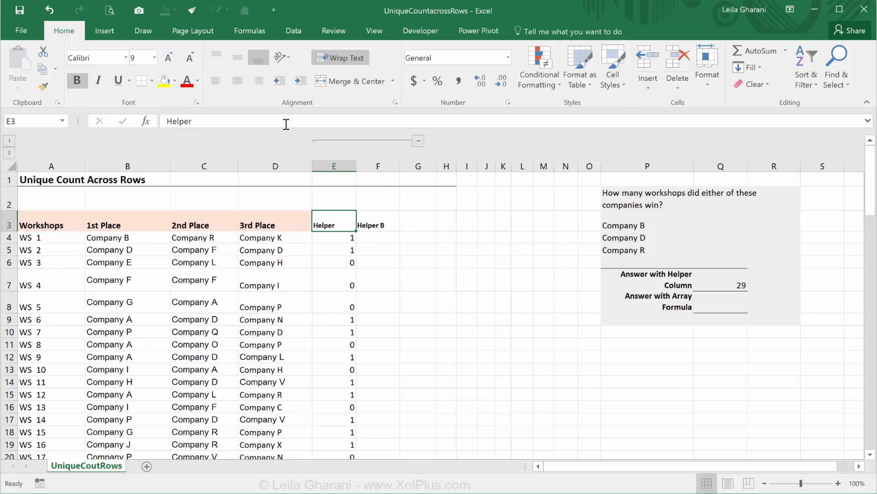
pyautogui.click(258, 124)
pyautogui.write('A')
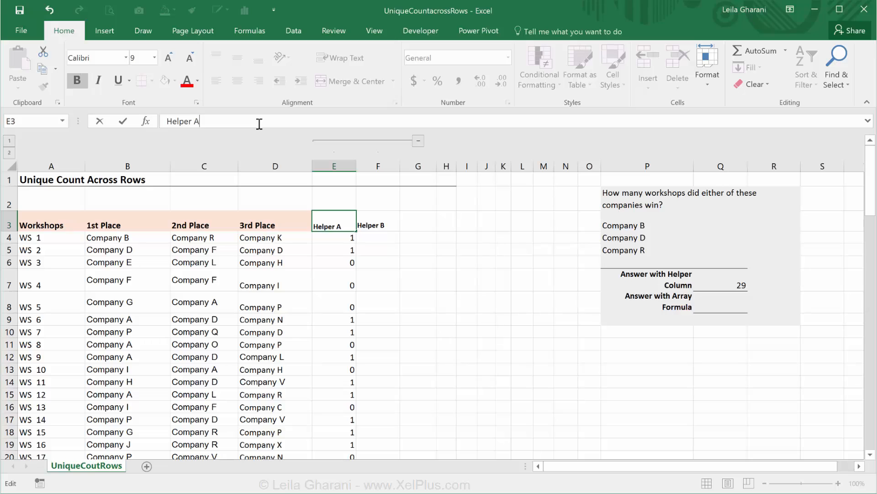
pyautogui.press('Tab')
# Start a SUMPRODUCT formula in F4 that compares B4:D4 with the absolute company range $P$3:$P$5
pyautogui.press('Down')
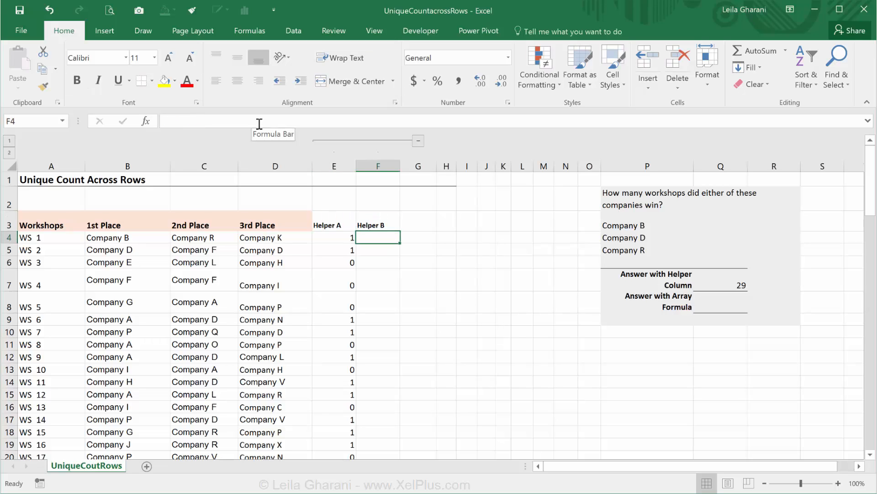
pyautogui.write('=sum')
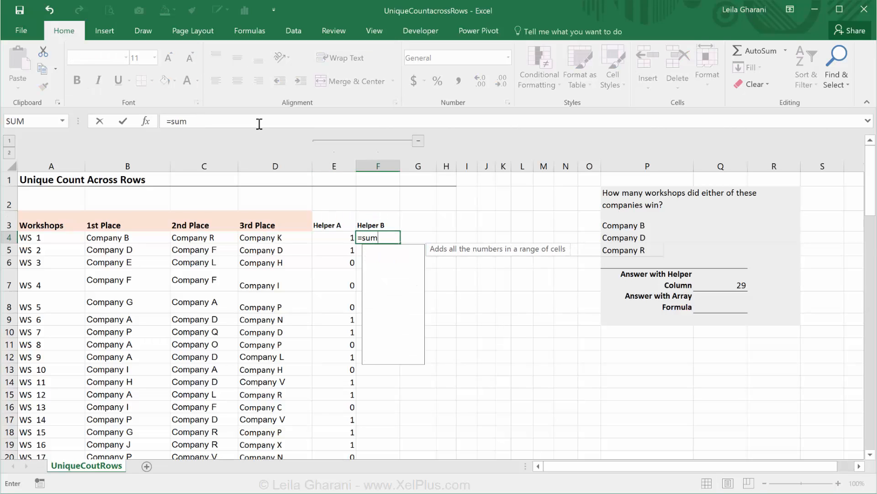
pyautogui.write('product(')
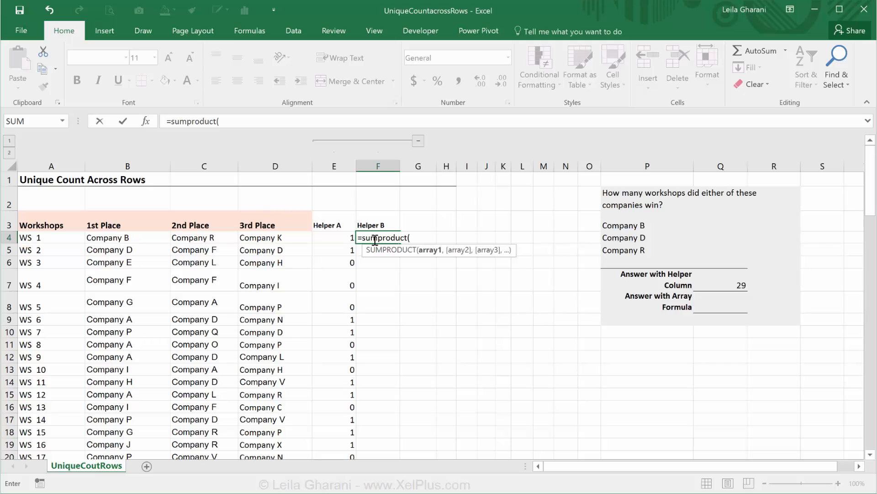
pyautogui.moveTo(137, 237); pyautogui.dragTo(270, 241)
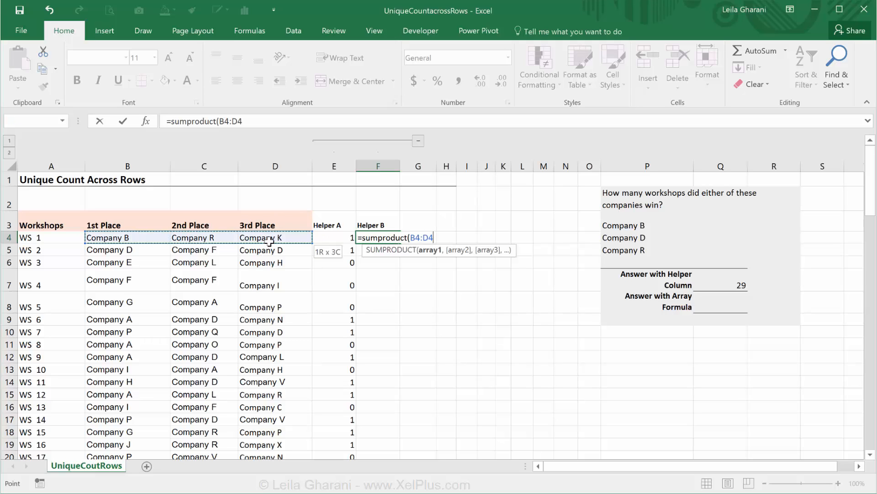
pyautogui.write('=')
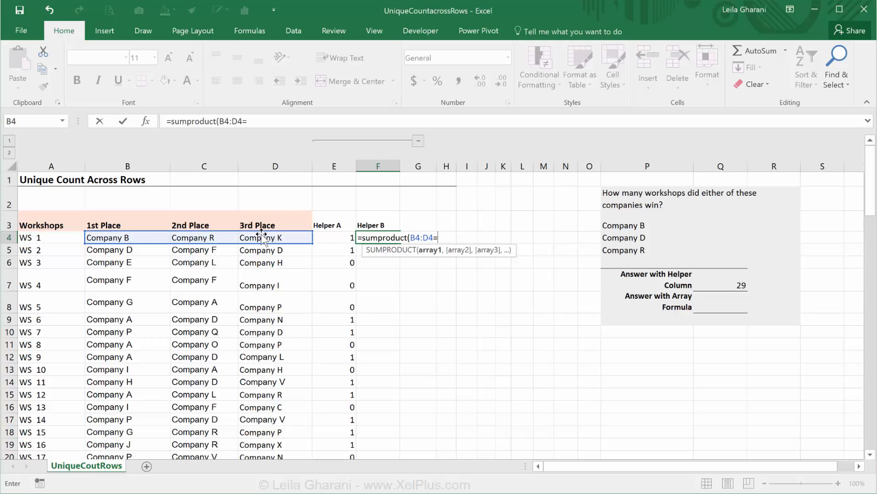
pyautogui.moveTo(606, 224); pyautogui.dragTo(615, 250)
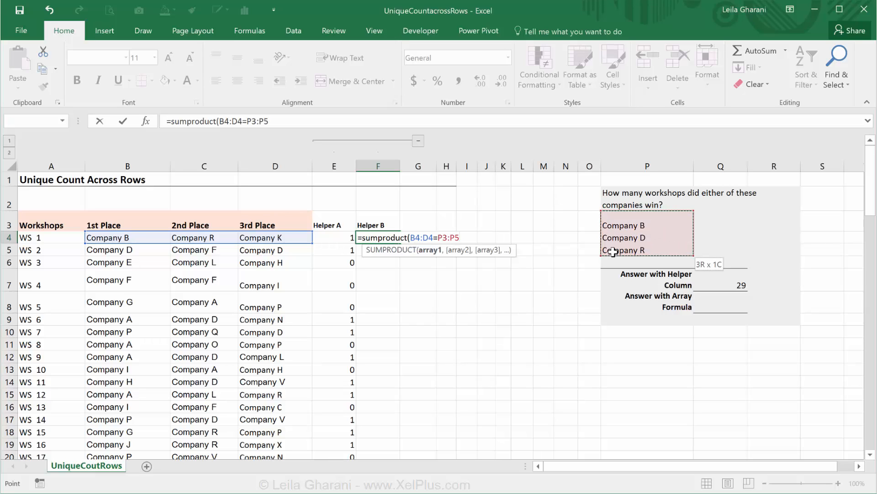
pyautogui.click(262, 122)
pyautogui.press('F4')
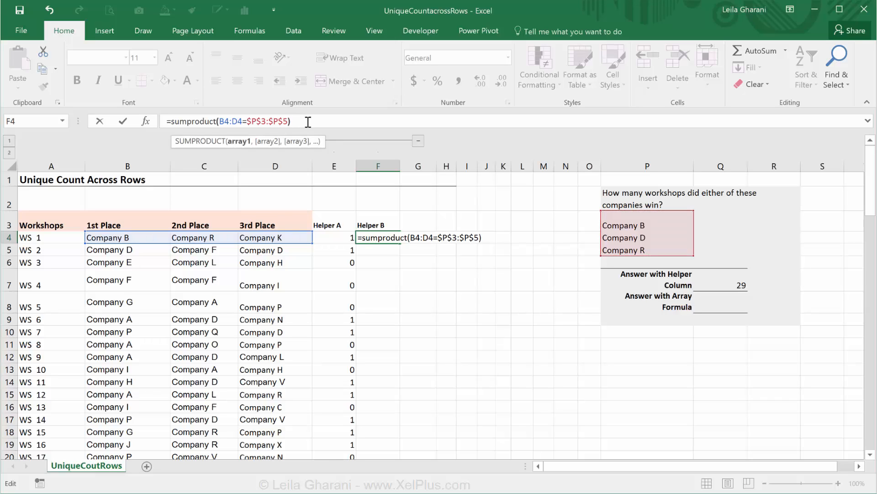
# Enclose the B4:D4=$P$3:$P$5 comparison in its own brackets inside SUMPRODUCT and enter the F4 formula
pyautogui.click(307, 122)
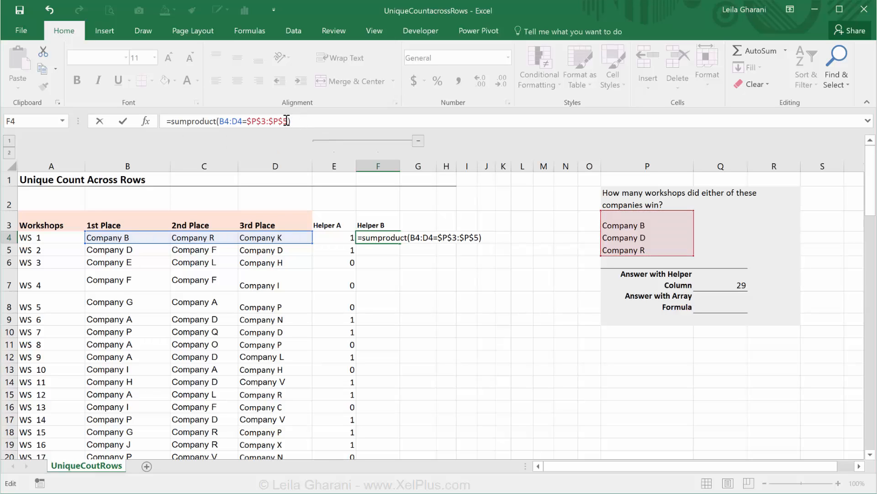
pyautogui.click(246, 121)
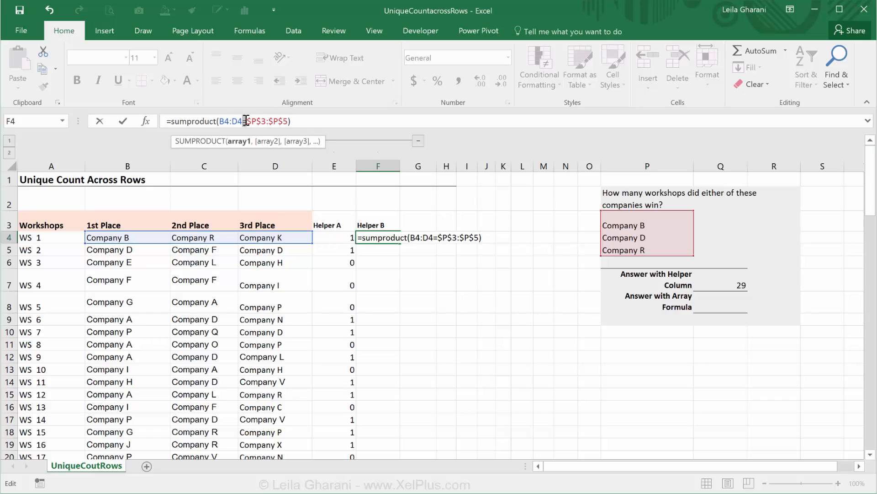
pyautogui.click(219, 122)
pyautogui.write('(')
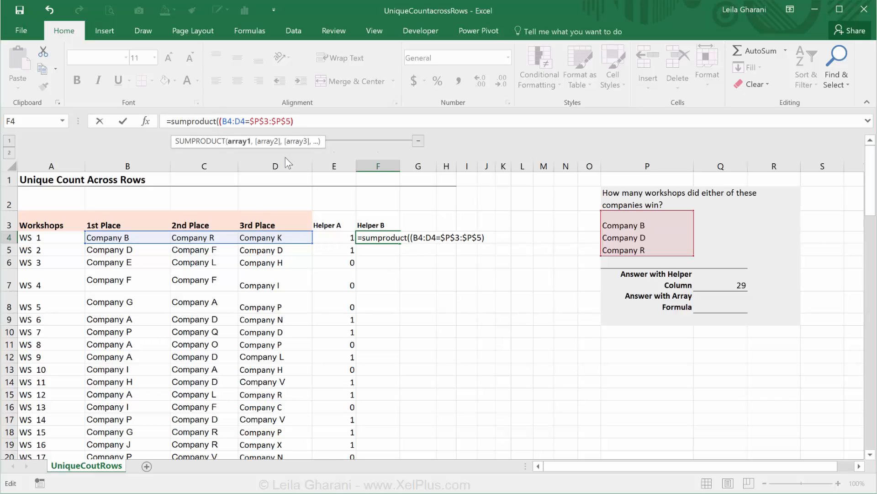
pyautogui.click(296, 122)
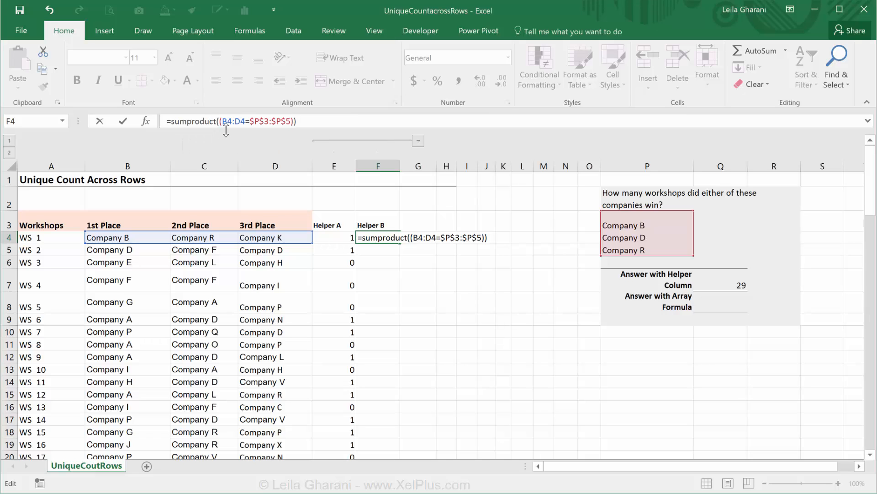
pyautogui.hotkey('ctrl', 'Return')
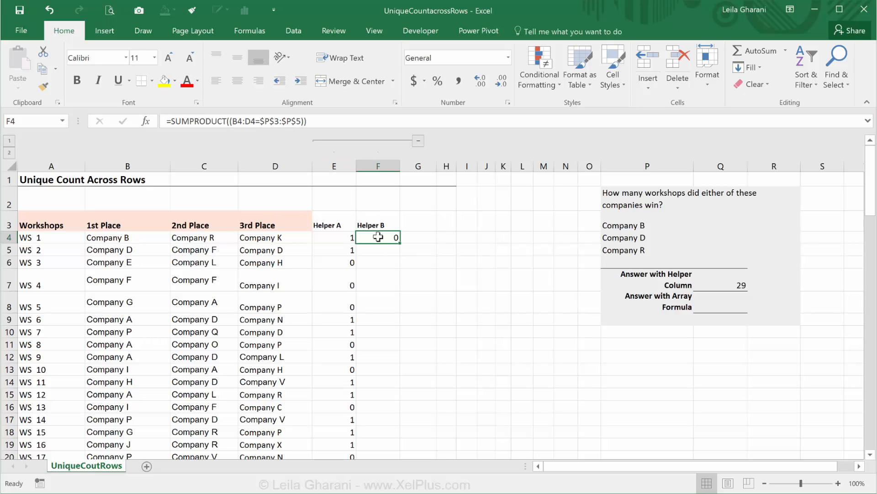
# Evaluate the bracketed comparison in the F4 formula with Evaluate Formula to examine its array of results
pyautogui.click(249, 31)
pyautogui.click(596, 82)
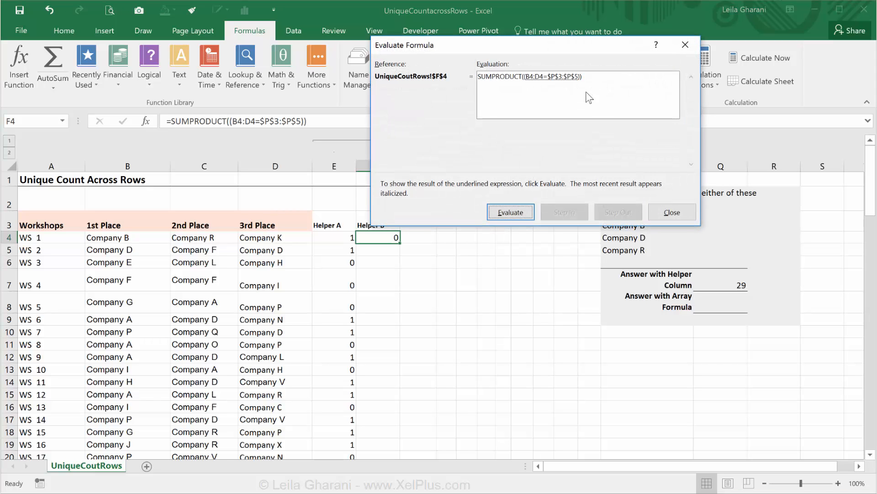
pyautogui.moveTo(488, 45); pyautogui.dragTo(277, 42)
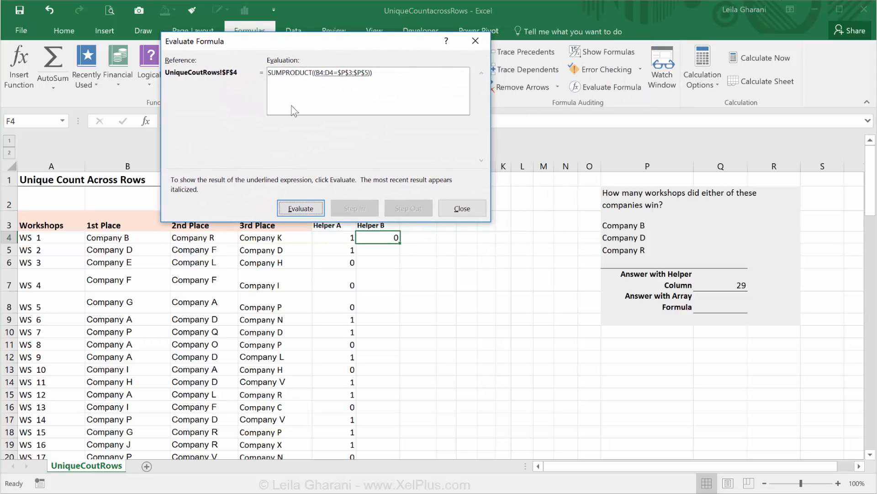
pyautogui.click(302, 211)
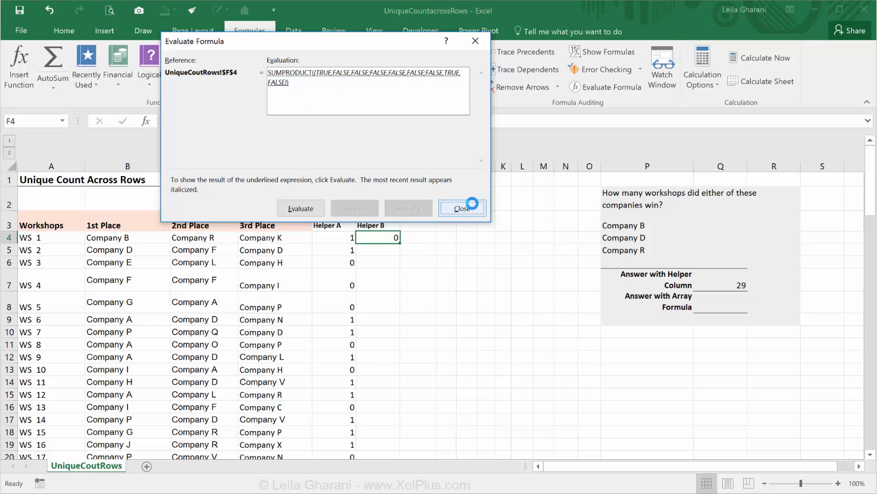
pyautogui.click(462, 207)
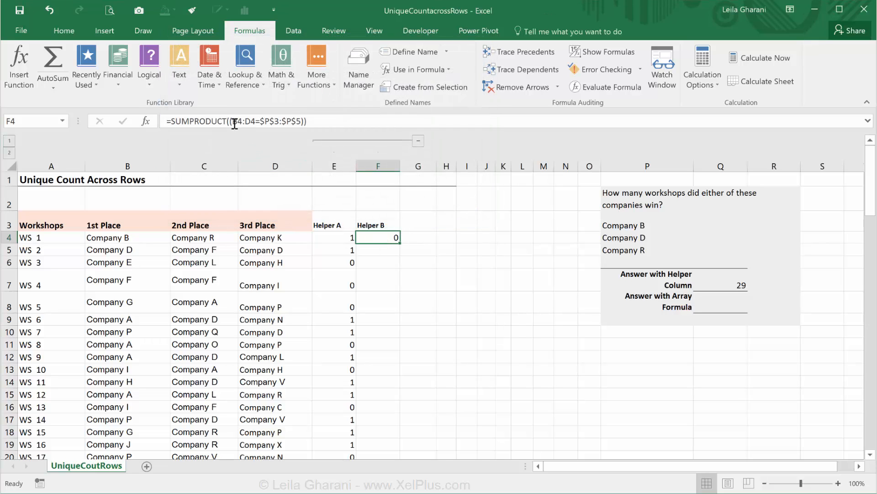
# Multiply the bracketed comparison inside the F4 SUMPRODUCT formula by 1
pyautogui.click(305, 122)
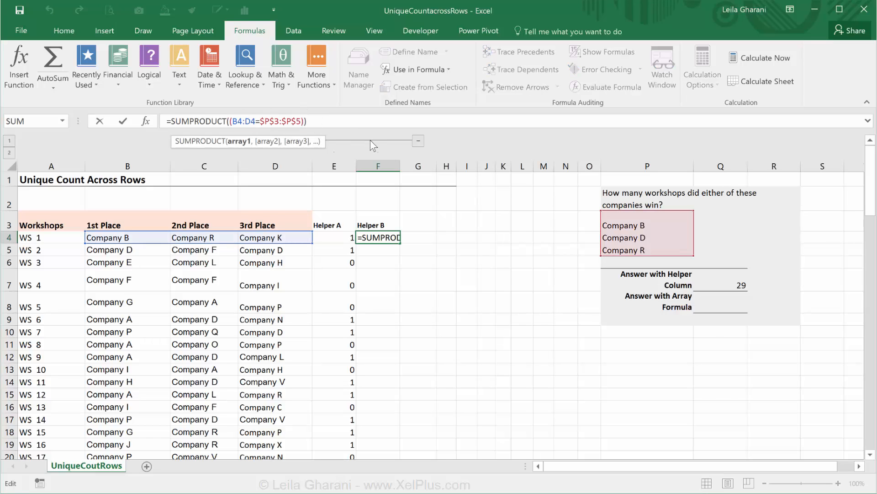
pyautogui.write('*1')
pyautogui.hotkey('ctrl', 'Return')
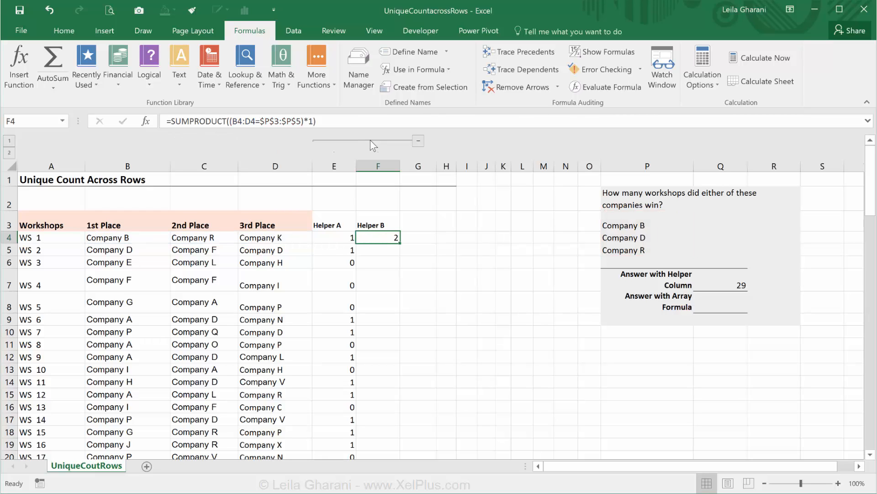
# Replace the multiplication by 1 in the F4 formula with a double minus (--) in front of the bracketed comparison
pyautogui.click(314, 121)
pyautogui.press('BackSpace')
pyautogui.press('BackSpace')
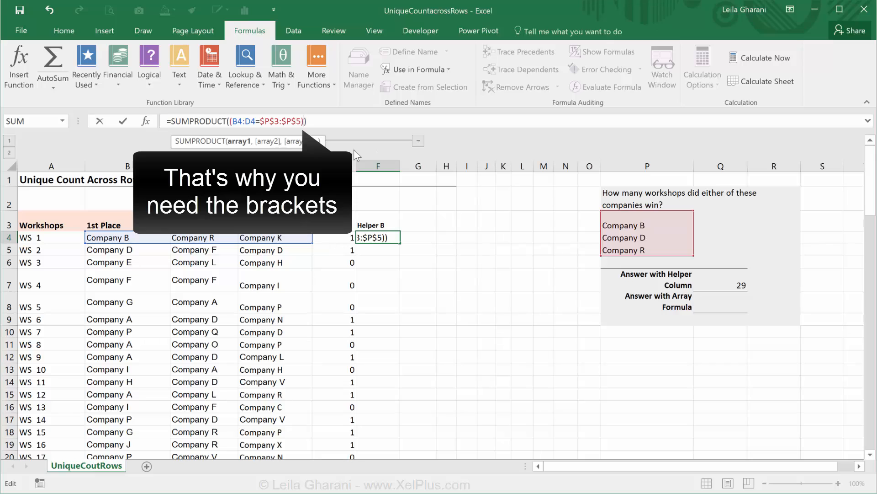
pyautogui.press('Left')
pyautogui.press('Left')
pyautogui.press('Left')
pyautogui.press('Left')
pyautogui.press('Left')
pyautogui.press('Left')
pyautogui.press('Left')
pyautogui.press('Left')
pyautogui.press('Left')
pyautogui.press('Left')
pyautogui.press('Left')
pyautogui.press('Left')
pyautogui.press('Left')
pyautogui.press('Left')
pyautogui.press('Left')
pyautogui.press('Left')
pyautogui.press('Left')
pyautogui.write('--')
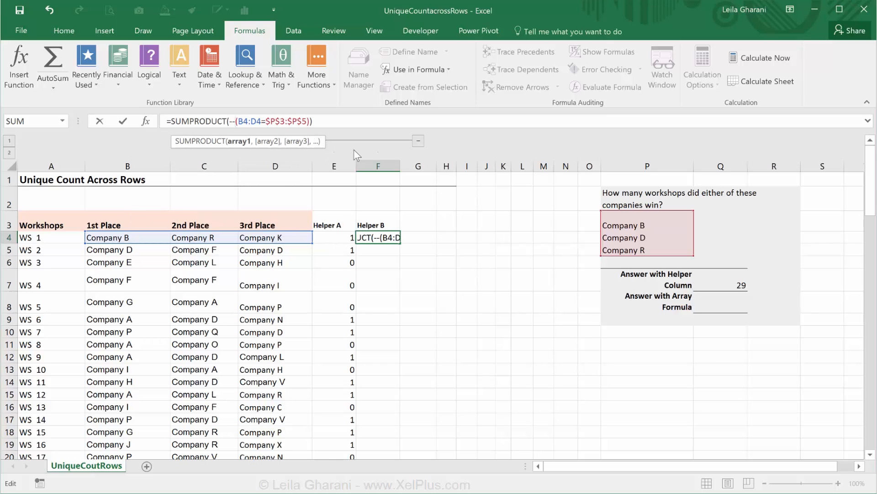
pyautogui.hotkey('ctrl', 'Return')
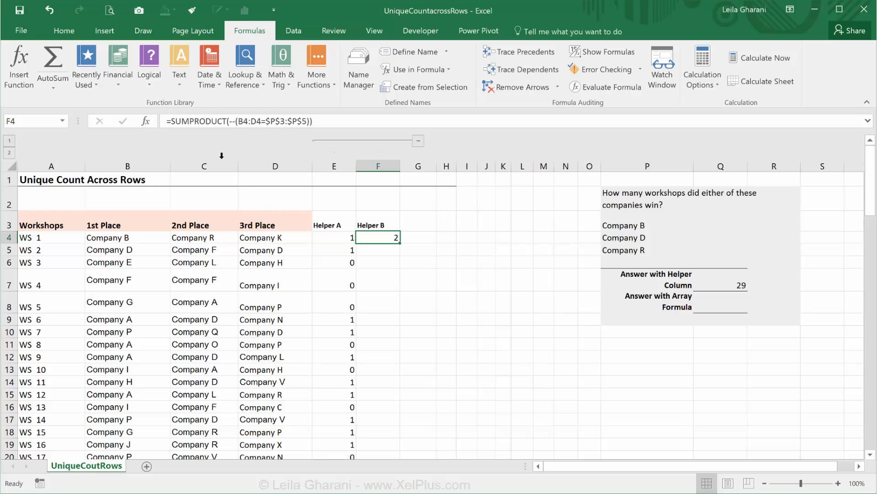
# Wrap the F4 SUMPRODUCT in MIN(1, ...) and fill the formula down the Helper B column
pyautogui.click(170, 121)
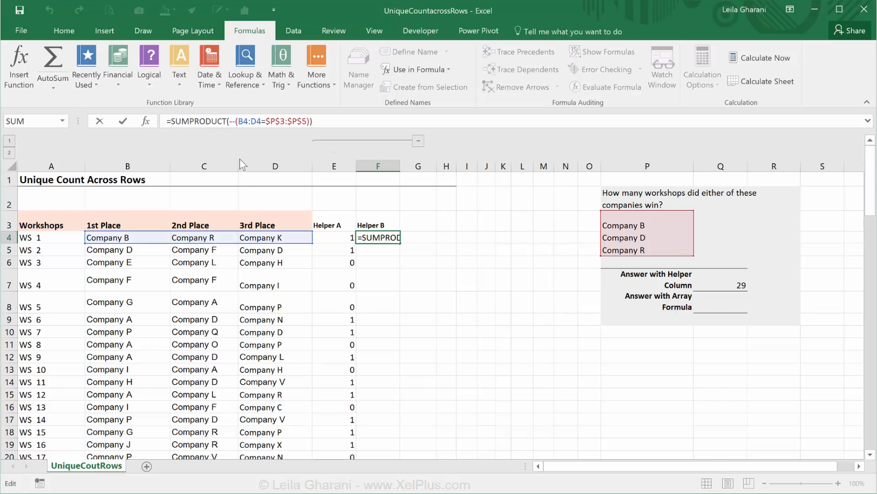
pyautogui.write('min(')
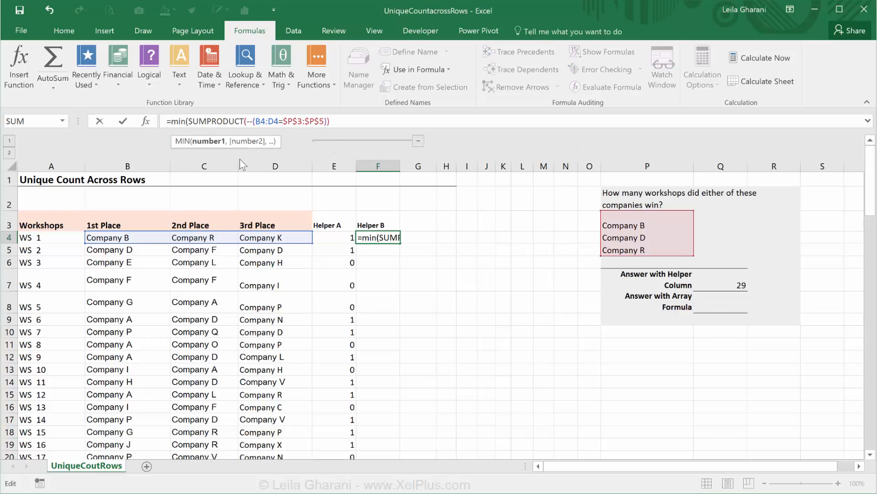
pyautogui.write('1,')
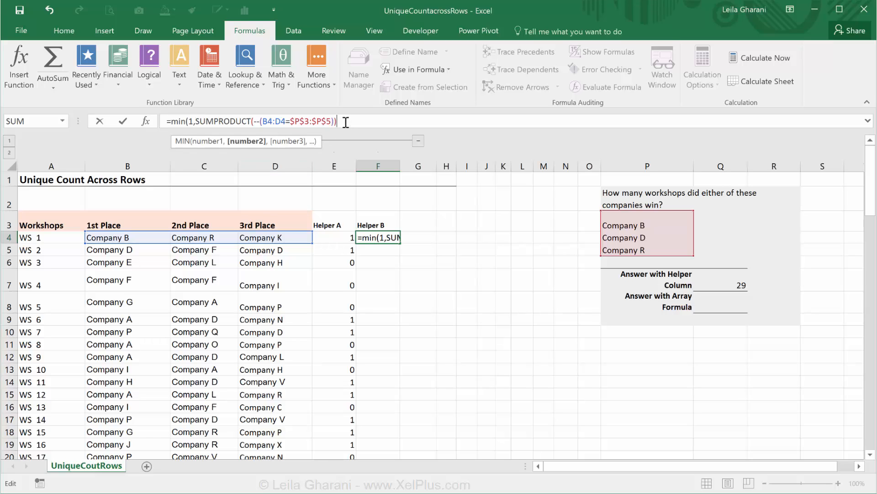
pyautogui.write(')')
pyautogui.hotkey('ctrl', 'Return')
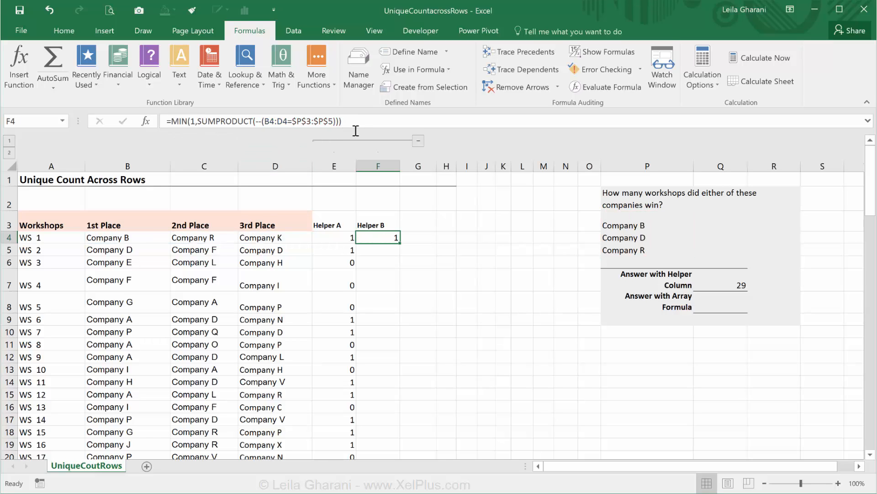
pyautogui.doubleClick(401, 243)
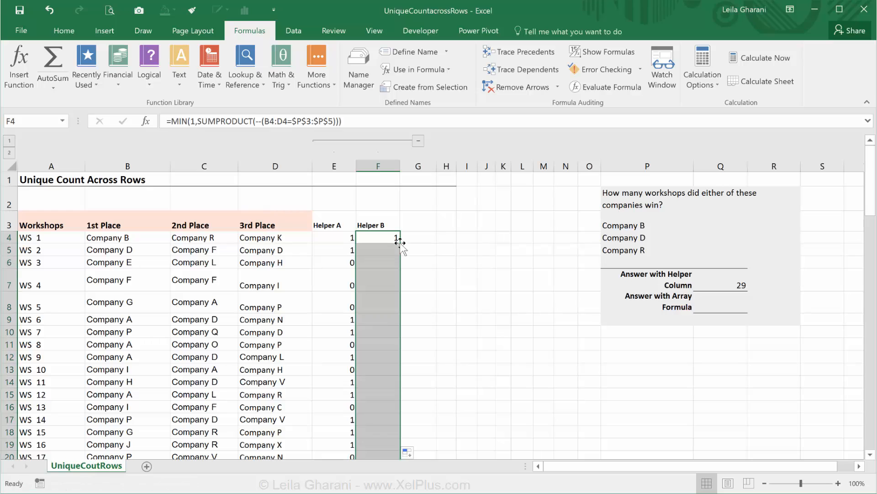
# Sum the Helper B values F4:F53 in R7, beside the answer with the helper column
pyautogui.click(781, 284)
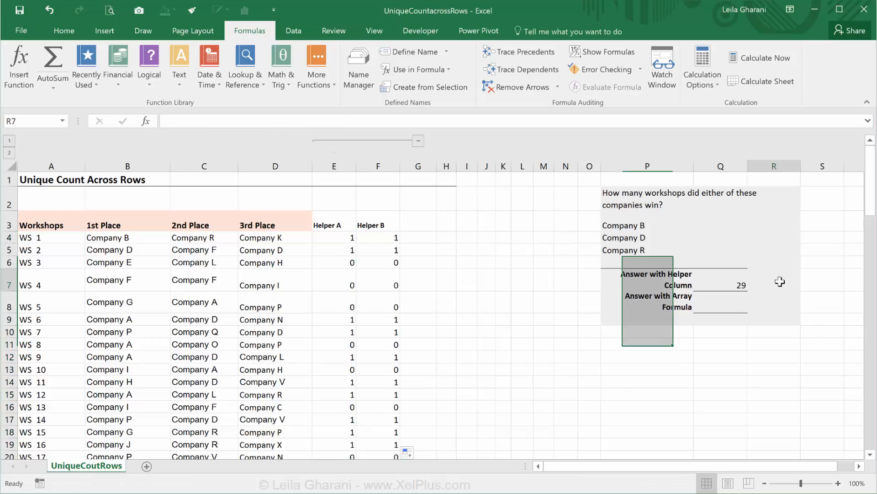
pyautogui.write('=sum(')
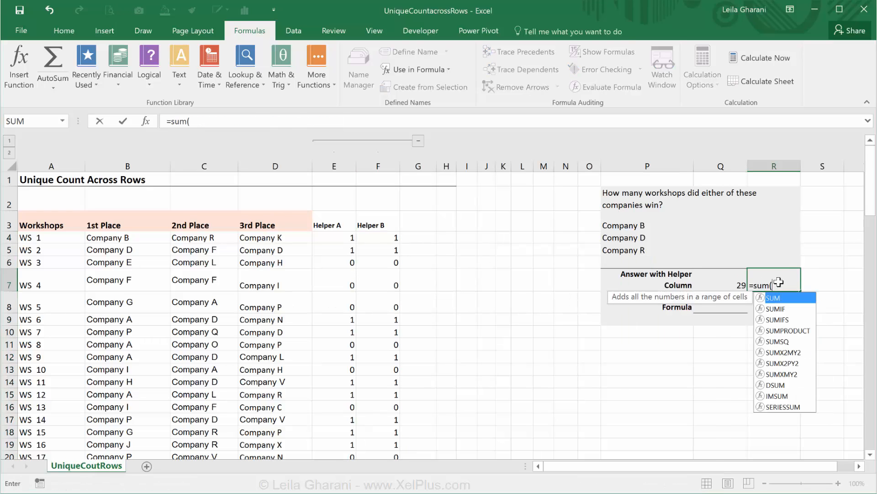
pyautogui.click(395, 235)
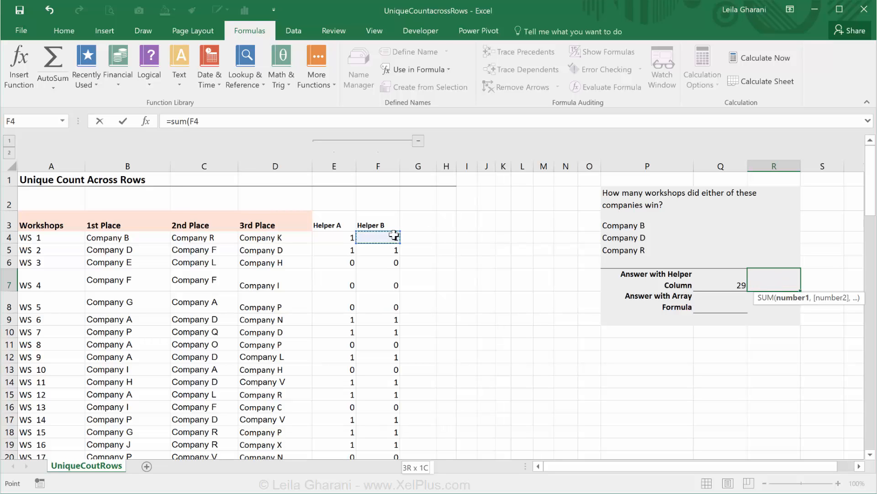
pyautogui.hotkey('ctrl', 'shift', 'Down')
pyautogui.hotkey('ctrl', 'Return')
pyautogui.scroll(2, 550, 224)
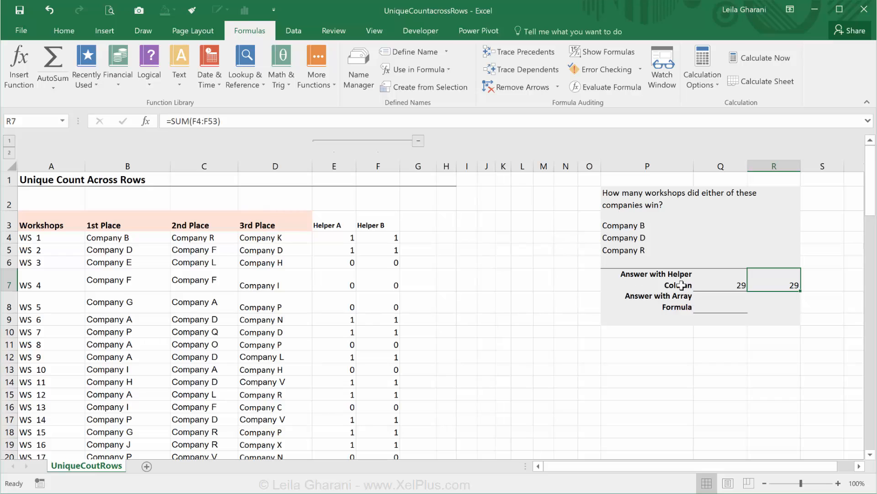
# Collapse the grouped helper columns E and F
pyautogui.click(724, 304)
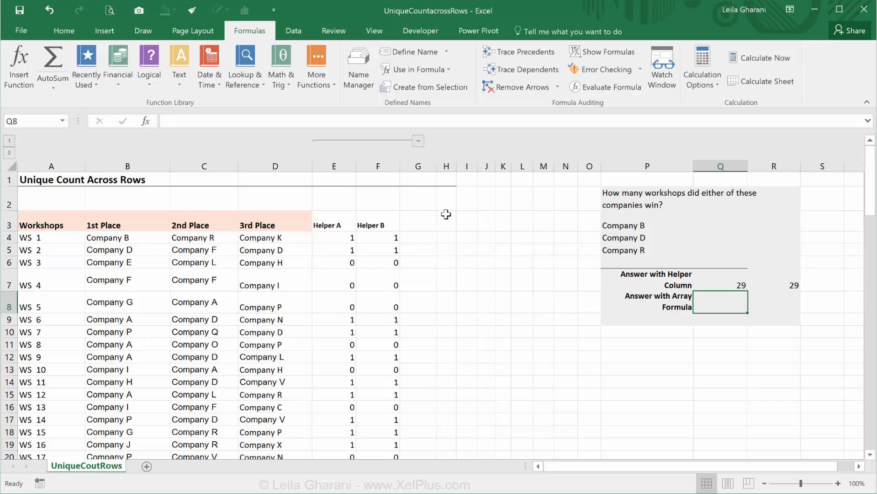
pyautogui.click(417, 140)
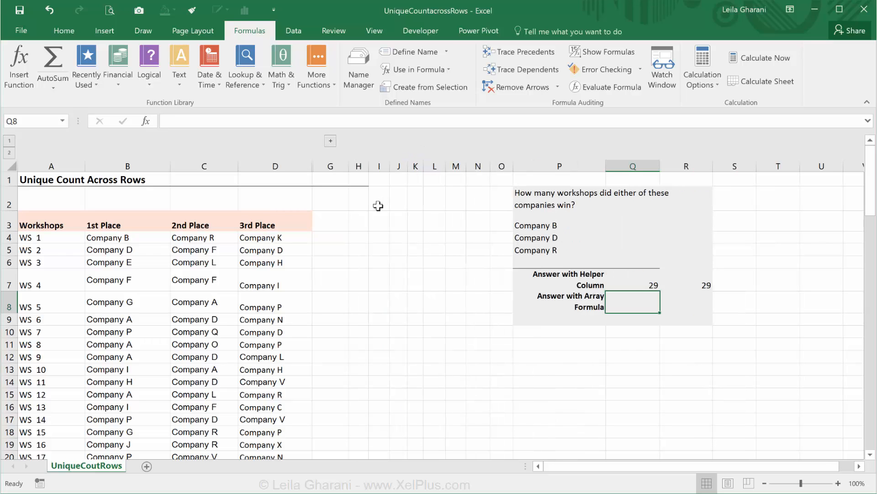
pyautogui.click(365, 201)
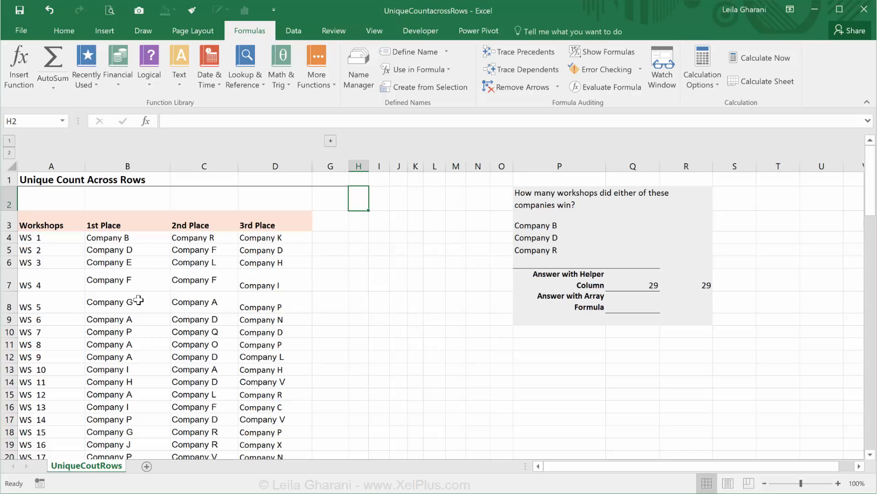
# Add a bottom double border under the WS 7 row across A10:D10
pyautogui.moveTo(45, 331); pyautogui.dragTo(259, 330)
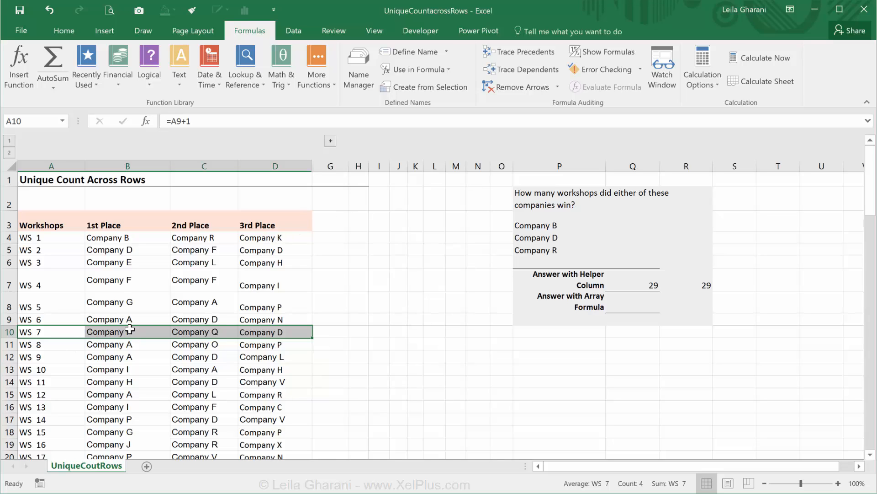
pyautogui.click(67, 31)
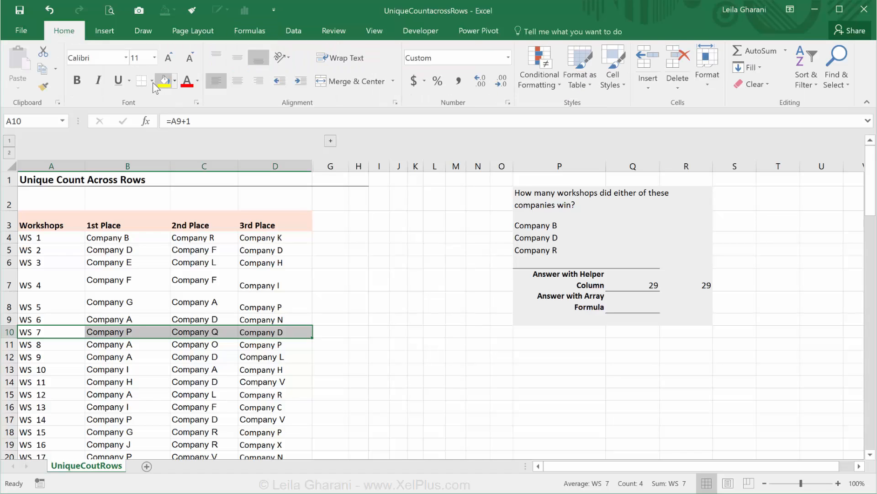
pyautogui.click(153, 81)
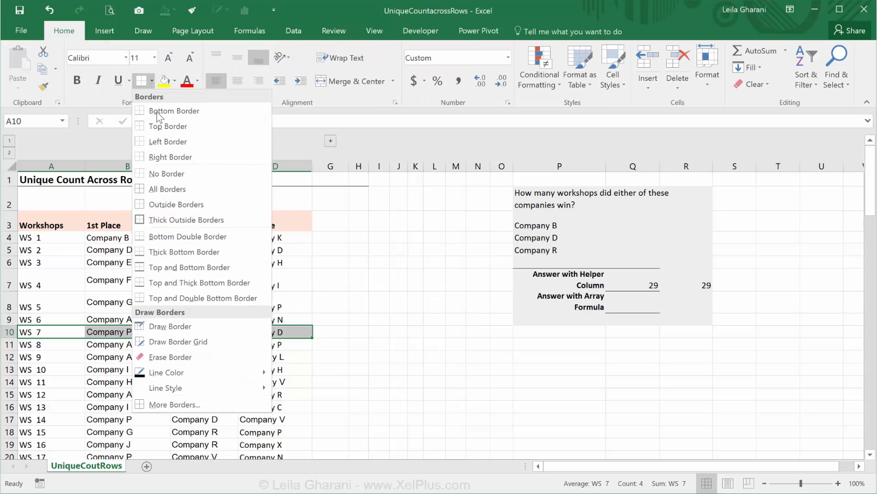
pyautogui.click(180, 236)
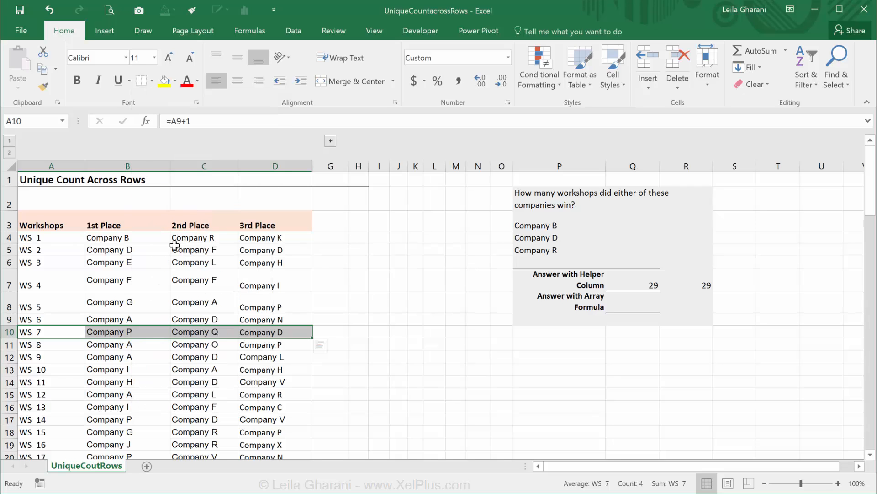
pyautogui.click(128, 302)
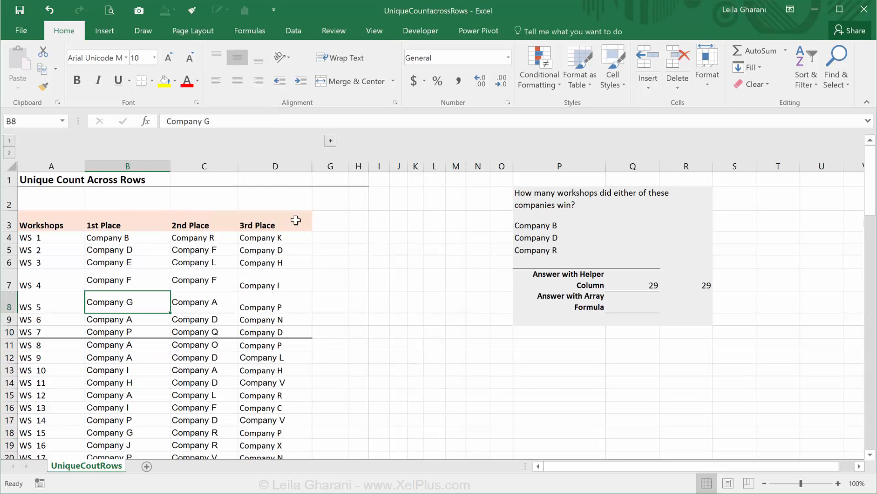
# Expand the grouped helper columns, review the Helper A values in E4:E10, and collapse the group again
pyautogui.click(331, 141)
pyautogui.moveTo(325, 329); pyautogui.dragTo(320, 237)
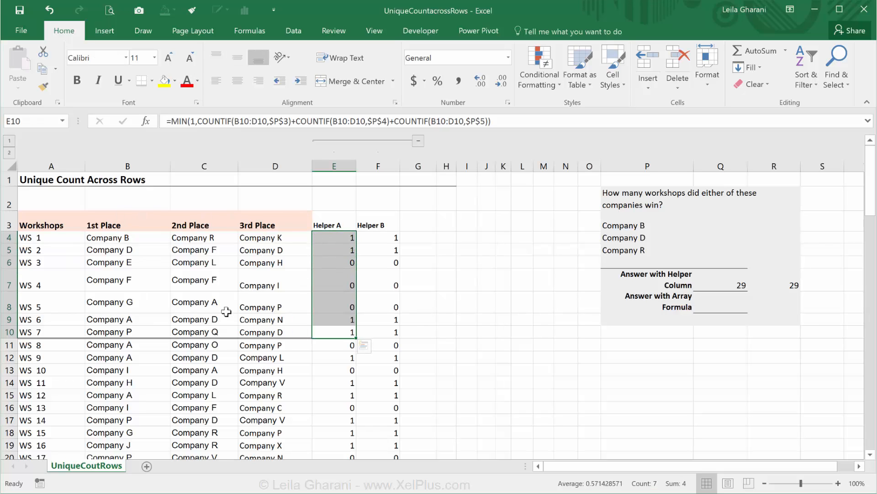
pyautogui.click(418, 141)
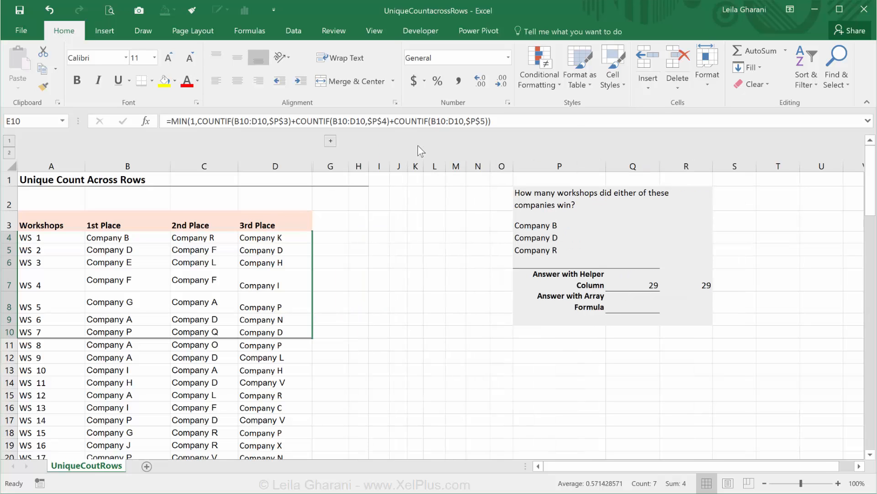
# Start a SUMPRODUCT formula in H3 with a bracketed comparison of B4:D10 to Company B in P3
pyautogui.click(359, 223)
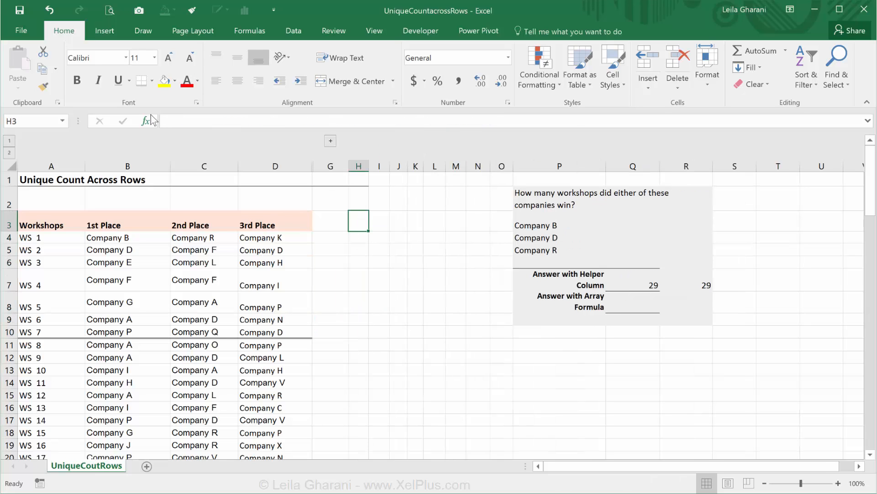
pyautogui.write('=')
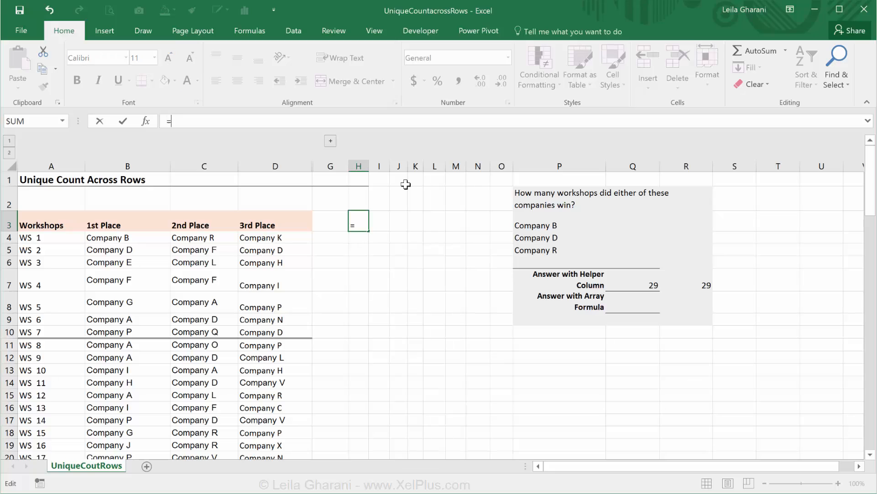
pyautogui.write('sumproduct((')
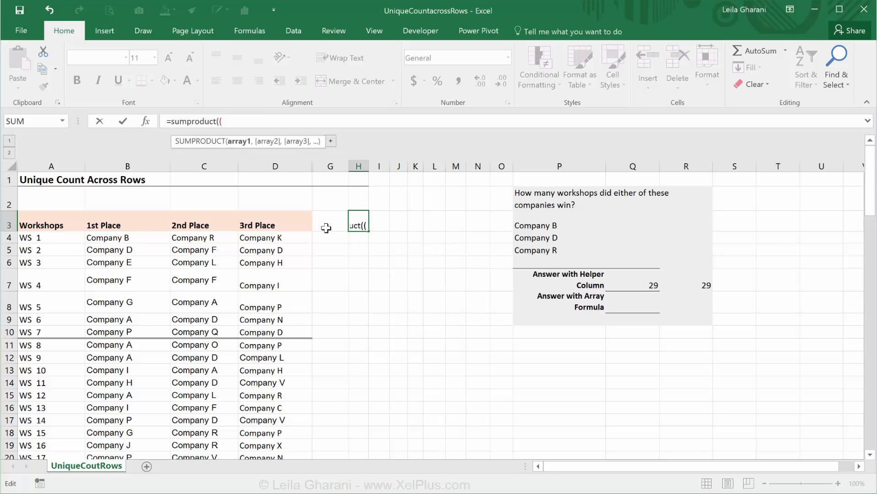
pyautogui.moveTo(103, 237); pyautogui.dragTo(279, 330)
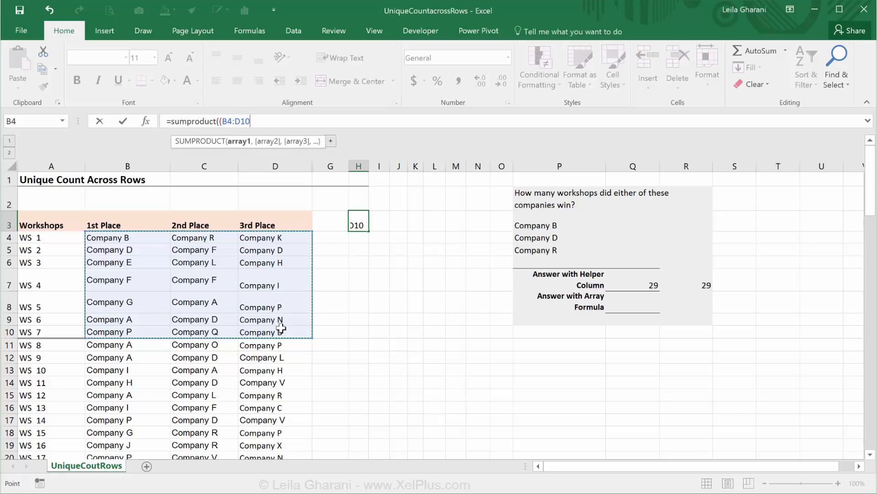
pyautogui.write('=')
pyautogui.click(518, 228)
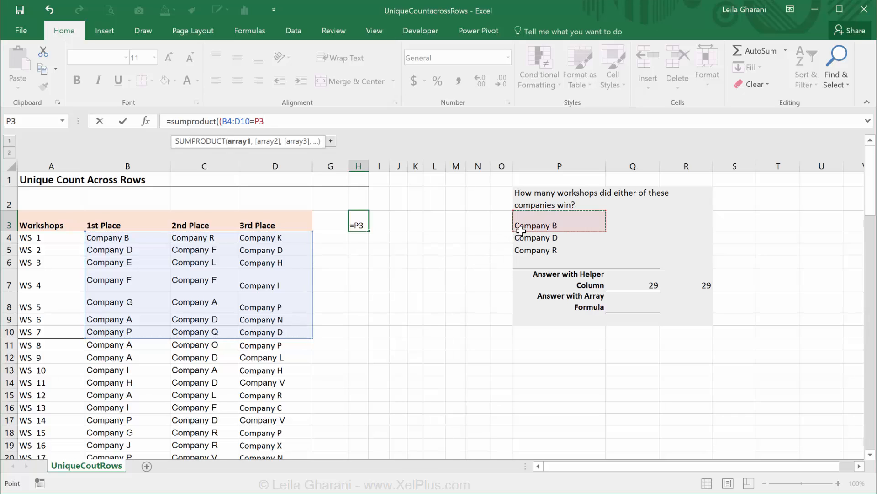
pyautogui.write(')+')
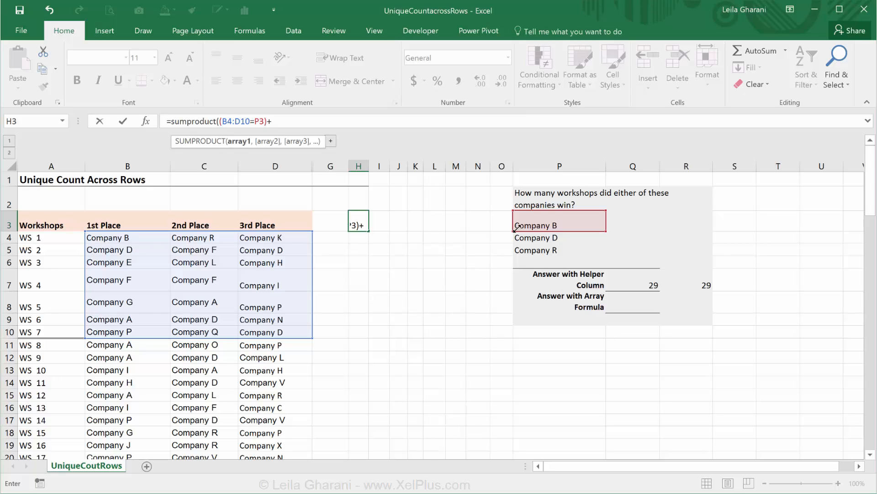
# Add the bracketed comparisons B4:D10=P4 and B4:D10=P5 to the H3 SUMPRODUCT with plus signs and enter the formula
pyautogui.write('(')
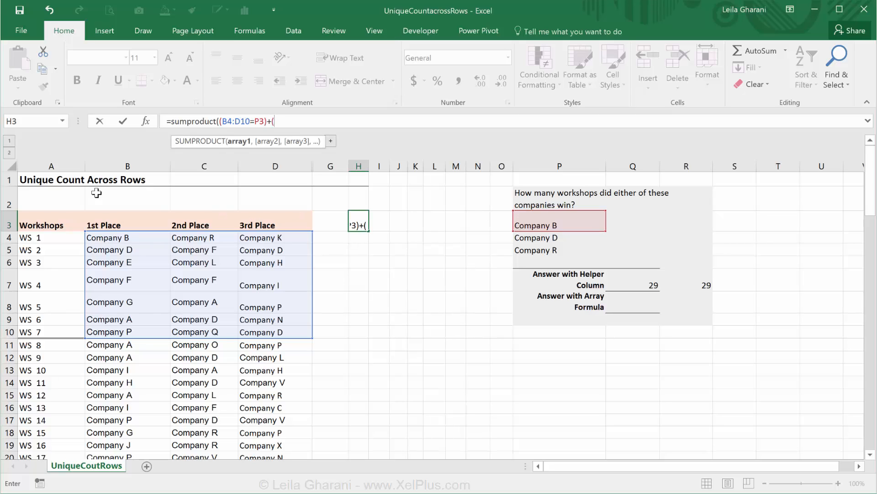
pyautogui.moveTo(120, 237); pyautogui.dragTo(270, 334)
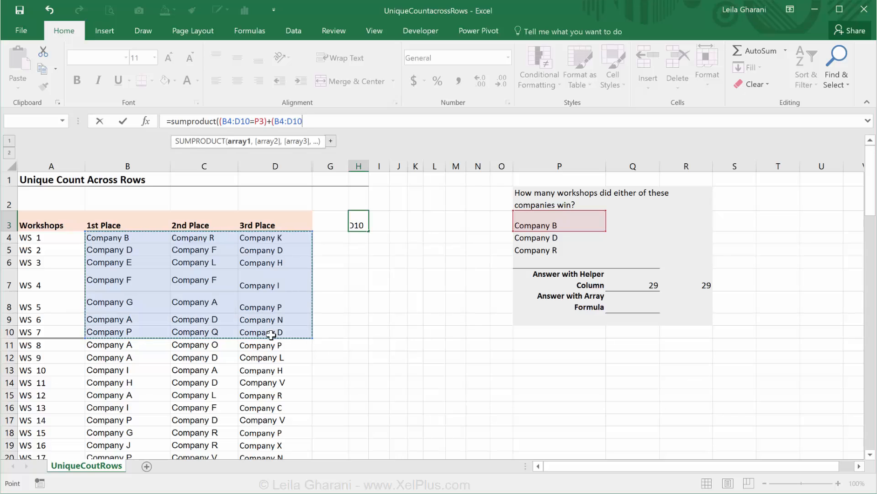
pyautogui.write('=')
pyautogui.click(530, 238)
pyautogui.write(')+')
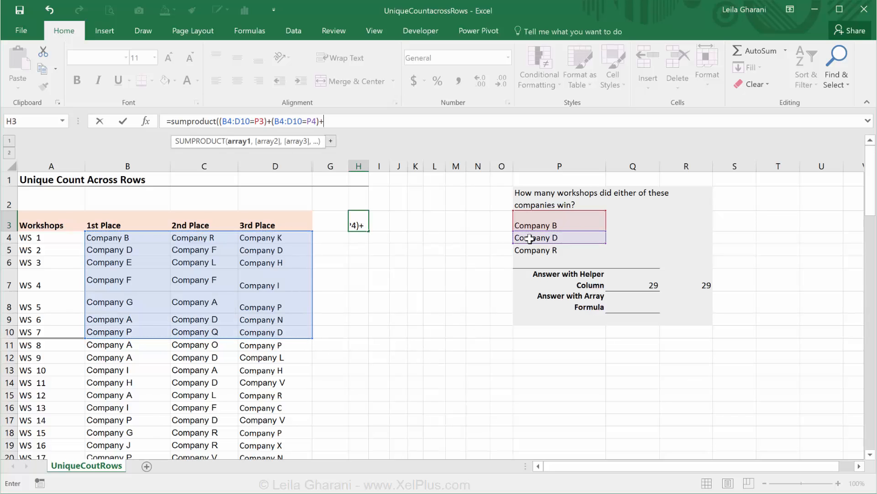
pyautogui.write('(')
pyautogui.moveTo(136, 236); pyautogui.dragTo(289, 332)
pyautogui.write('=')
pyautogui.click(531, 252)
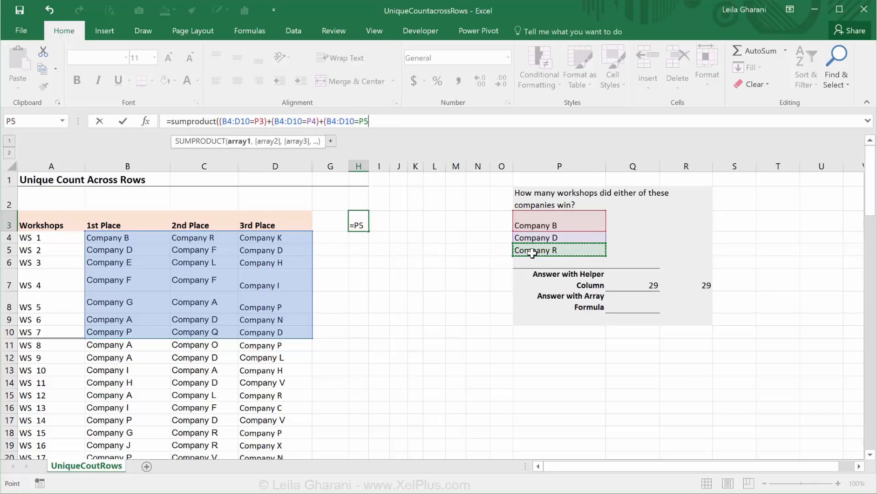
pyautogui.write(')')
pyautogui.hotkey('ctrl', 'Return')
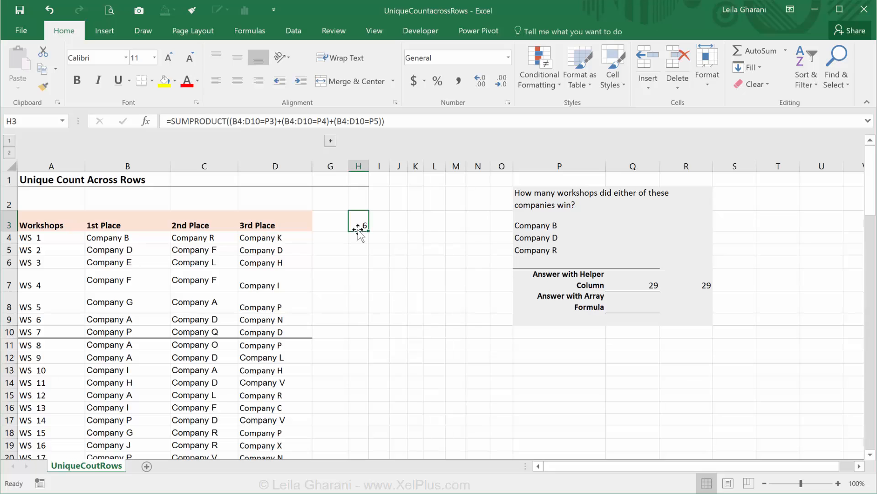
# Check one by one the cells in B4:D10 that match the three listed companies
pyautogui.click(132, 237)
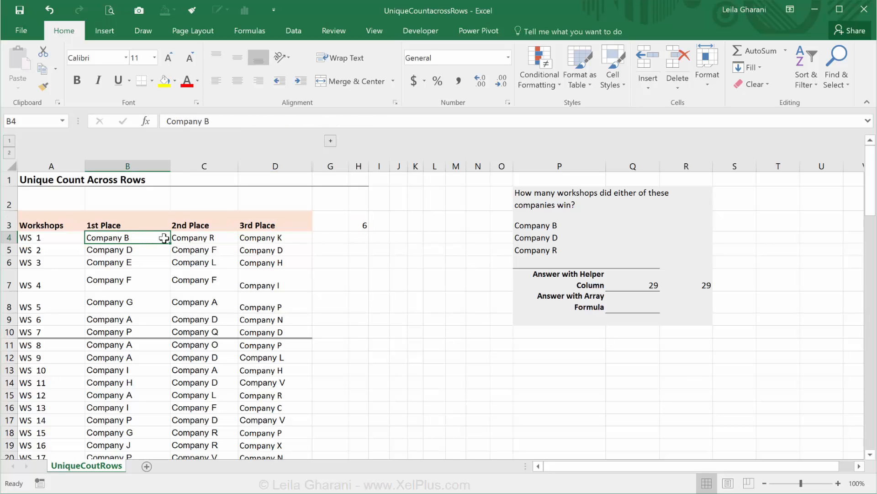
pyautogui.click(188, 238)
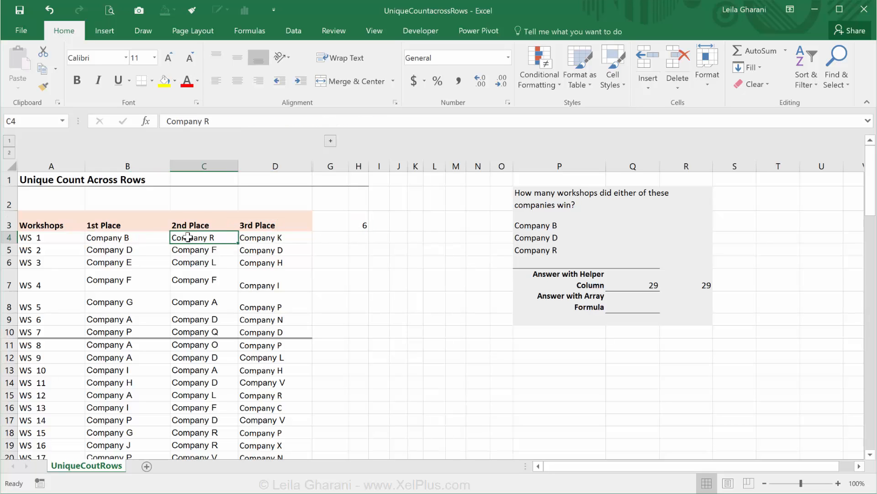
pyautogui.click(164, 250)
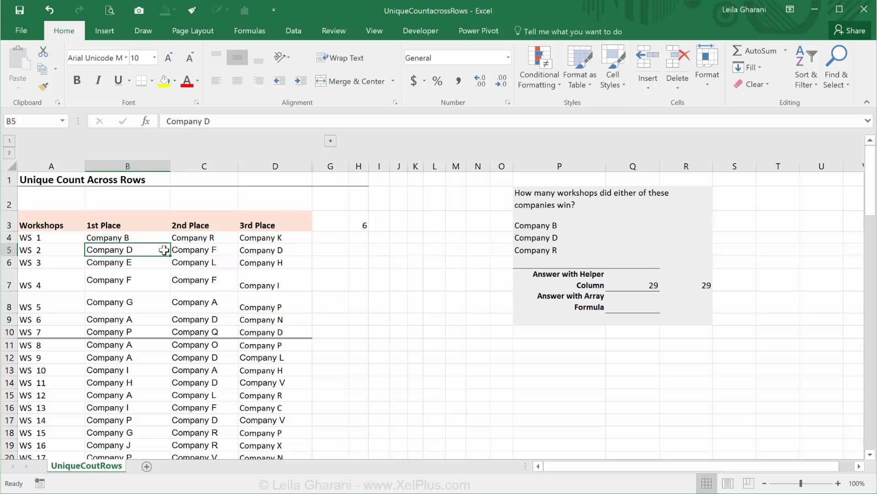
pyautogui.click(241, 250)
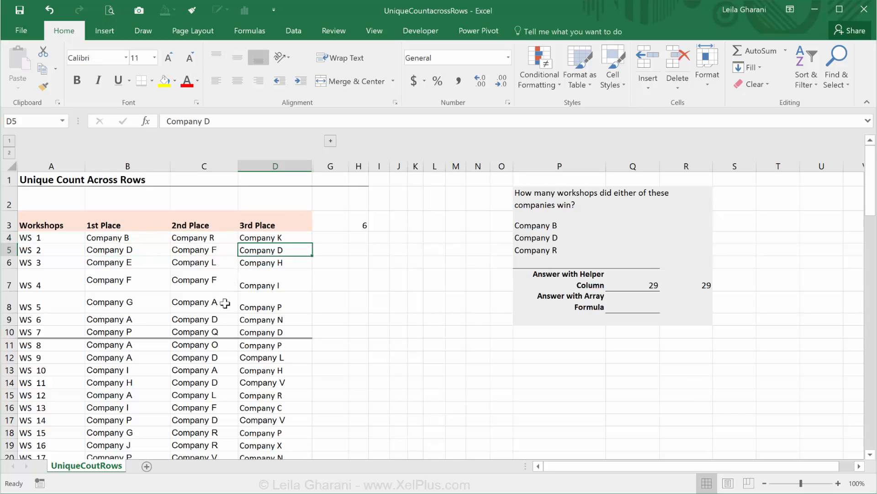
pyautogui.click(200, 319)
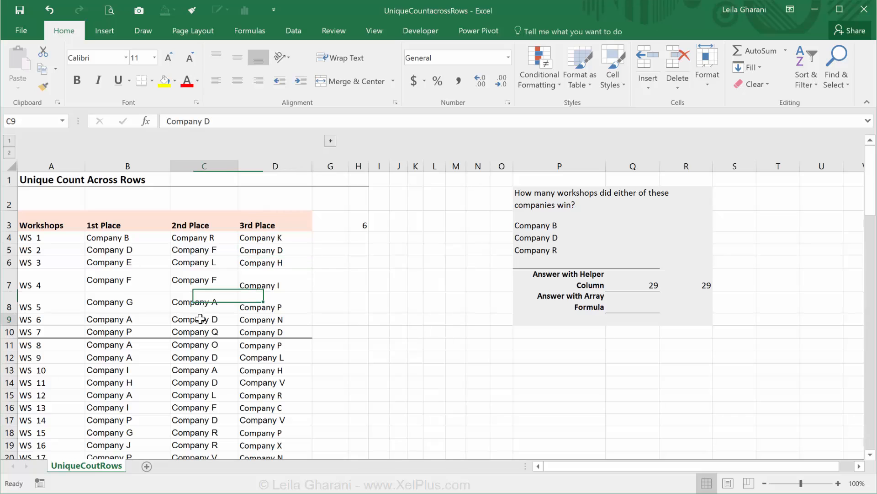
pyautogui.click(259, 331)
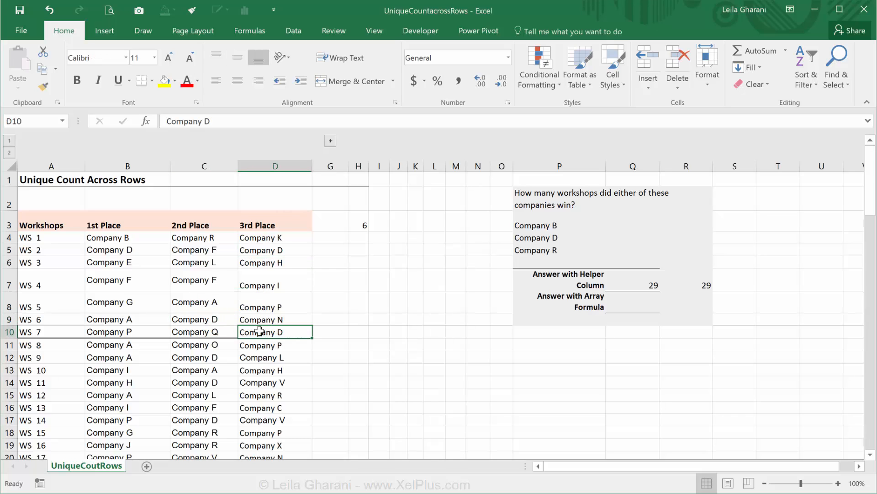
# Evaluate the H3 SUMPRODUCT formula step by step, examining how the three comparison arrays are added together, and close the evaluation
pyautogui.click(361, 222)
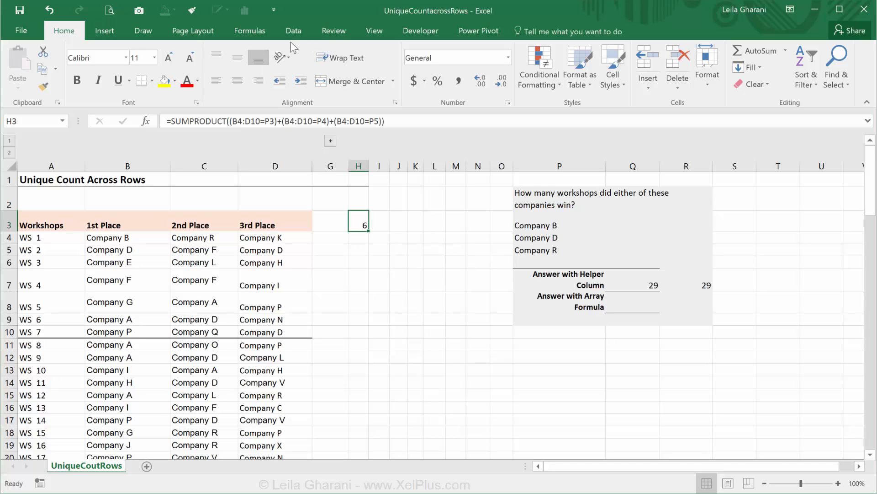
pyautogui.click(262, 33)
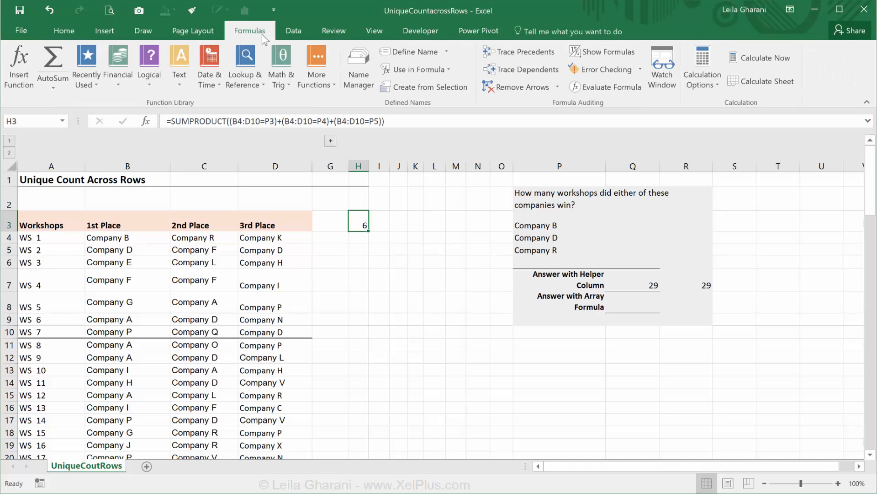
pyautogui.click(593, 87)
pyautogui.click(298, 209)
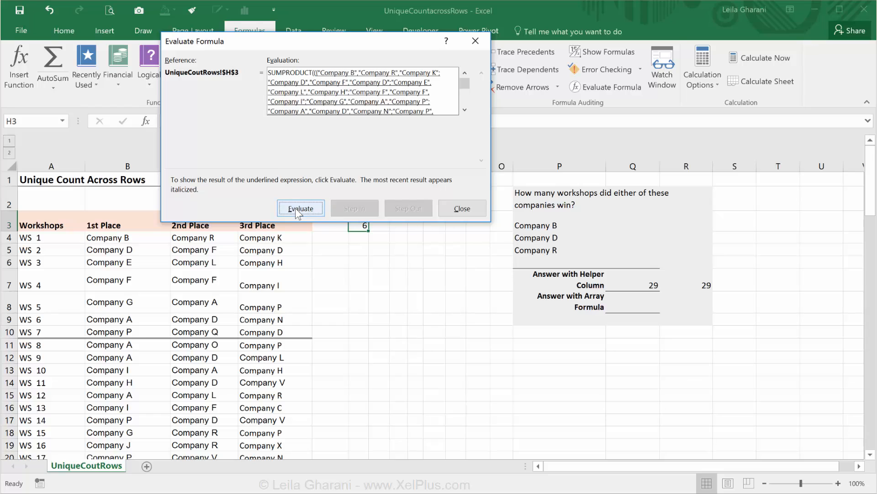
pyautogui.click(298, 210)
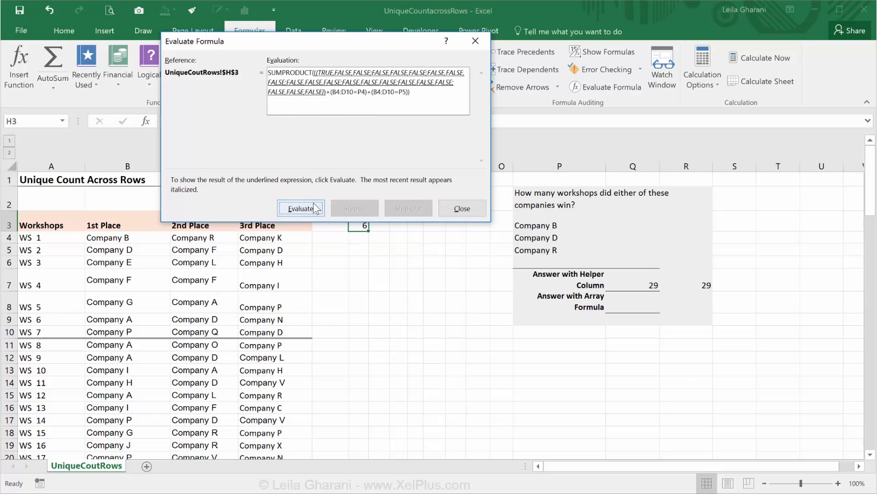
pyautogui.click(301, 209)
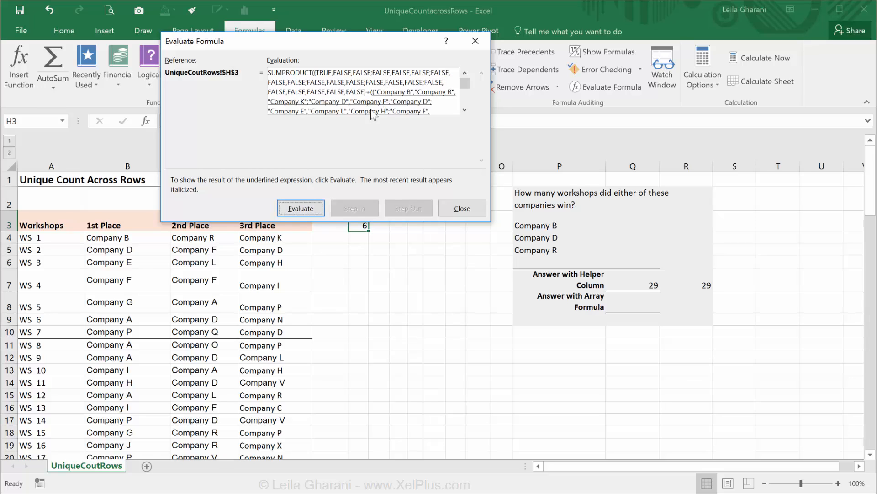
pyautogui.click(300, 209)
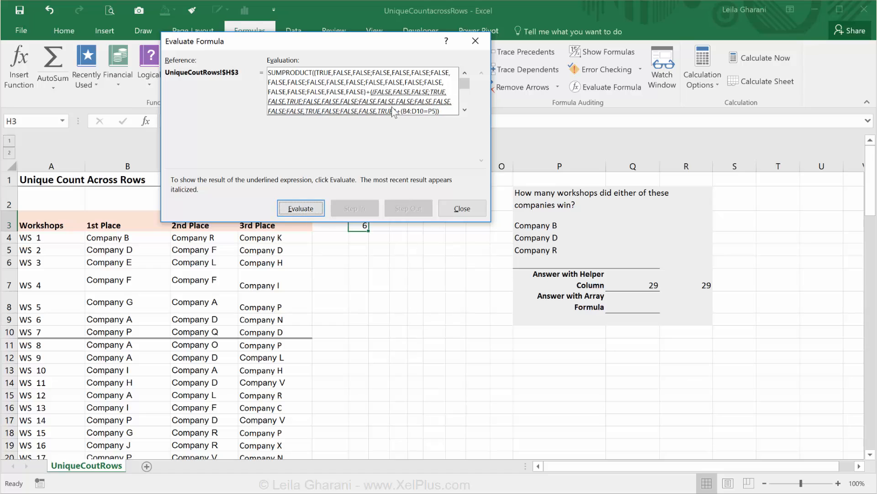
pyautogui.click(300, 209)
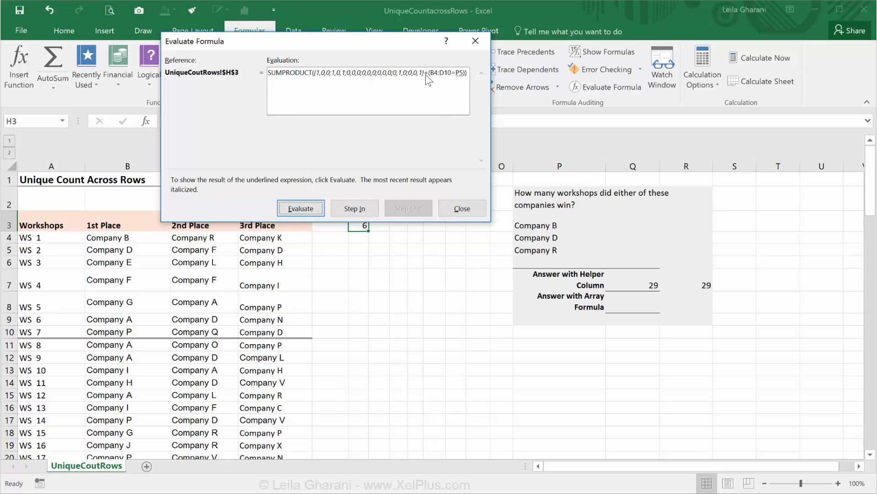
pyautogui.click(297, 208)
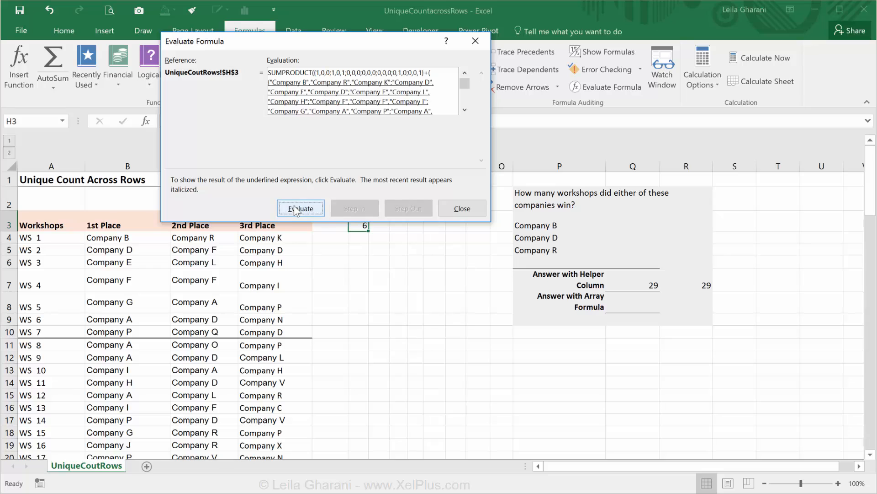
pyautogui.click(295, 209)
pyautogui.click(295, 208)
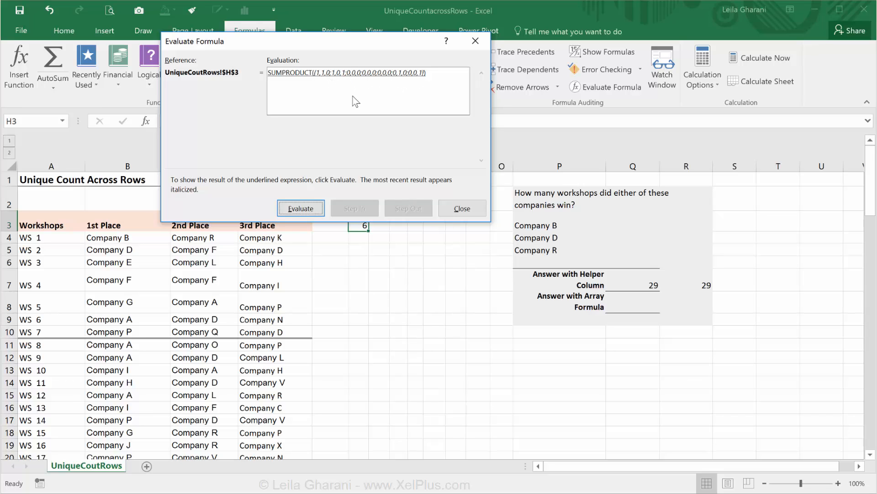
pyautogui.click(462, 208)
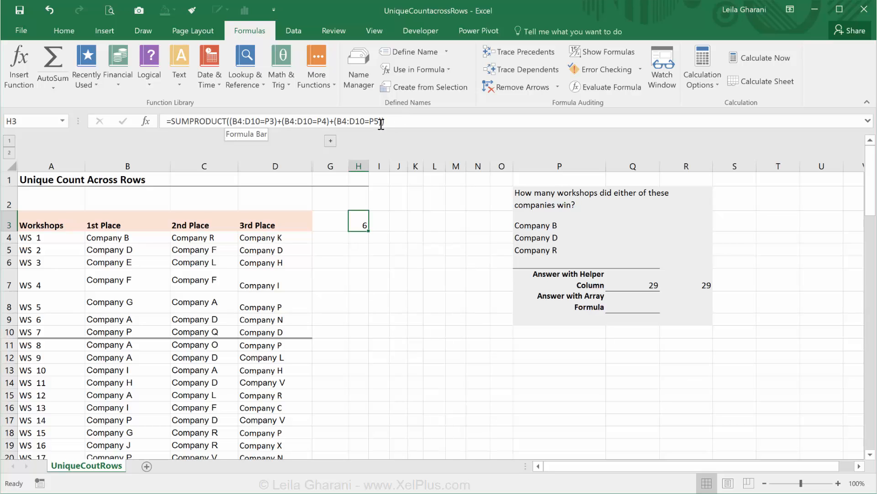
# Evaluate the added comparison arrays inside the H3 SUMPRODUCT, copy the resulting array, and leave the formula unchanged
pyautogui.moveTo(382, 123); pyautogui.dragTo(232, 122)
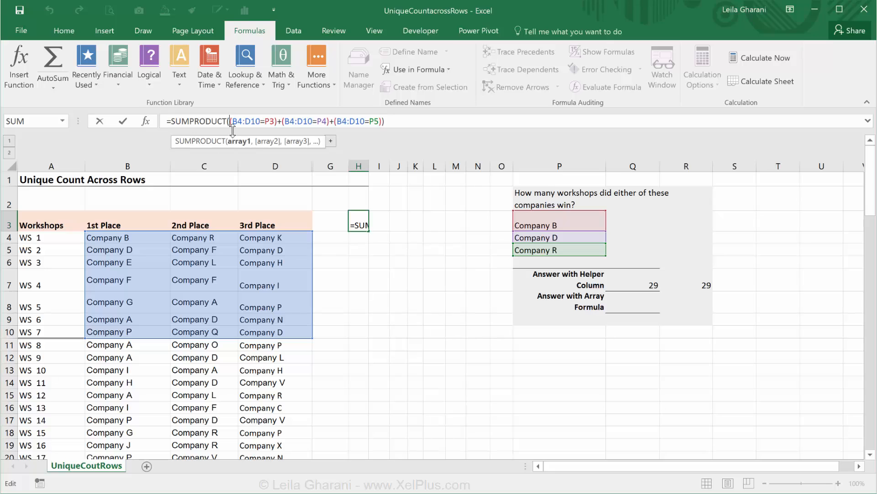
pyautogui.click(241, 142)
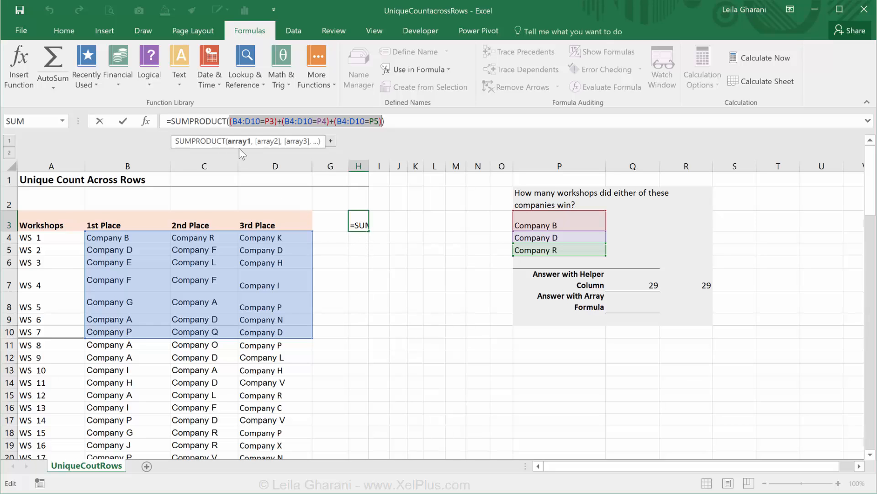
pyautogui.press('F9')
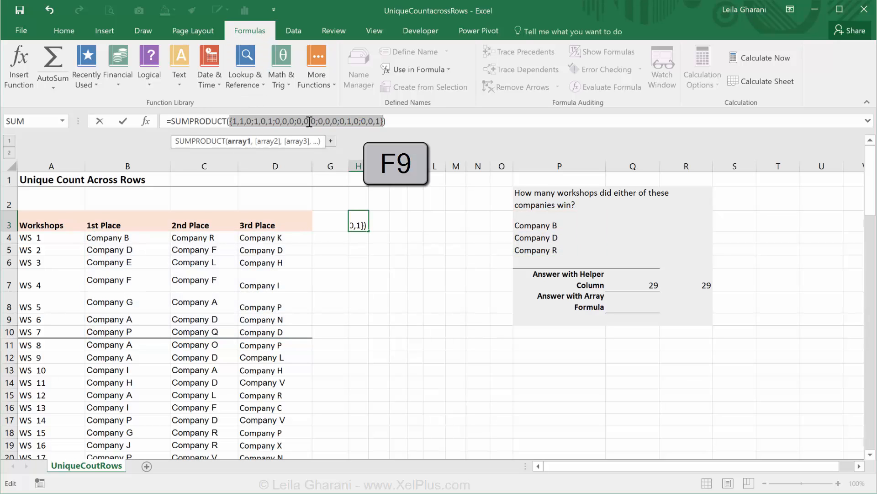
pyautogui.hotkey('ctrl', 'c')
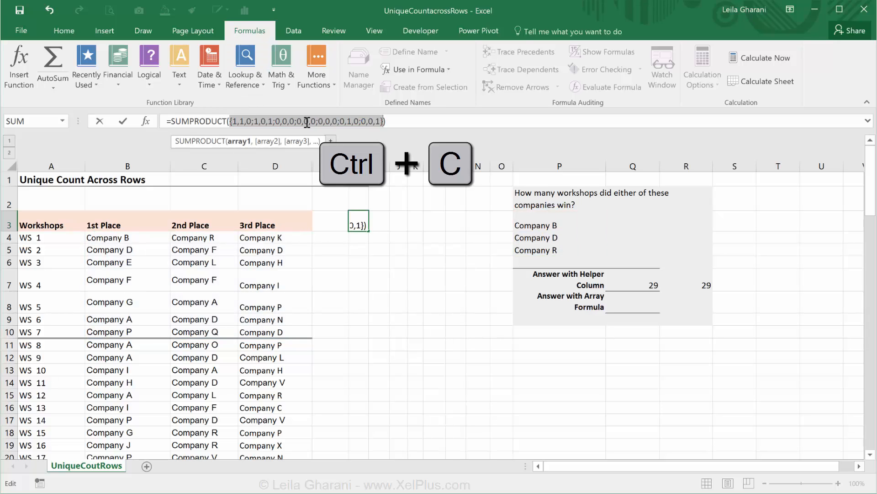
pyautogui.press('Escape')
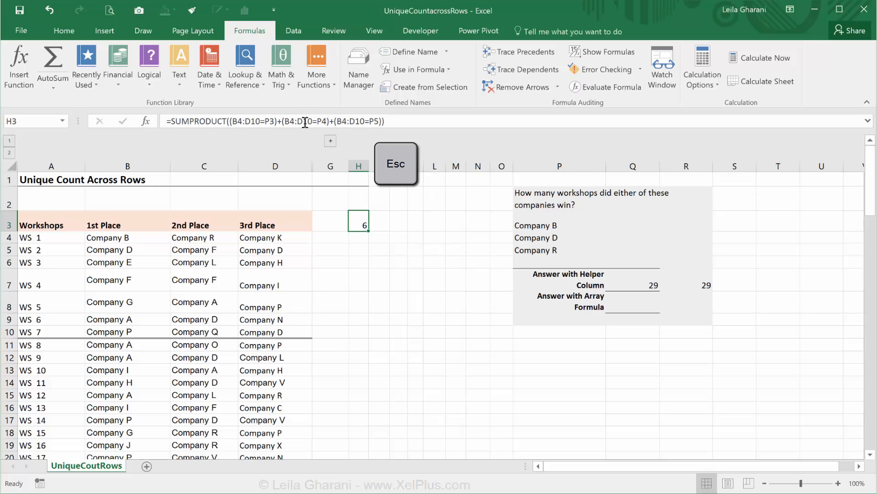
# Enter the copied array constant as one multi-cell array formula across H4:J10
pyautogui.moveTo(359, 240); pyautogui.dragTo(399, 332)
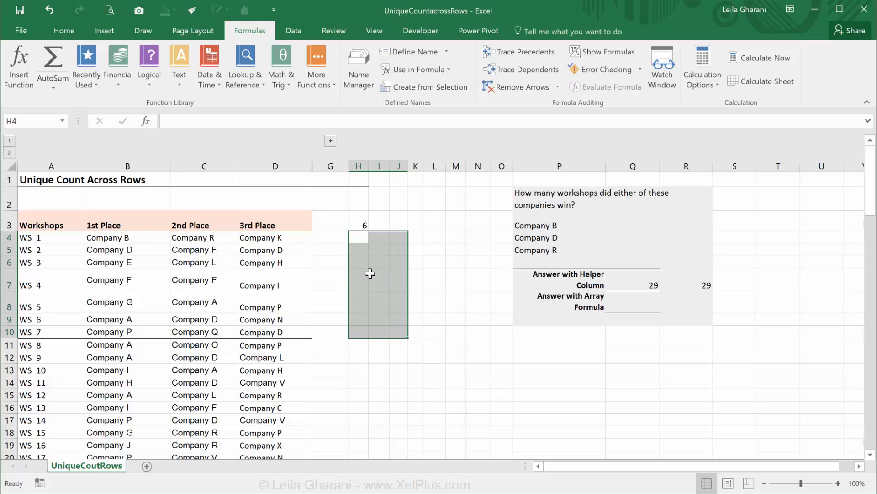
pyautogui.click(211, 123)
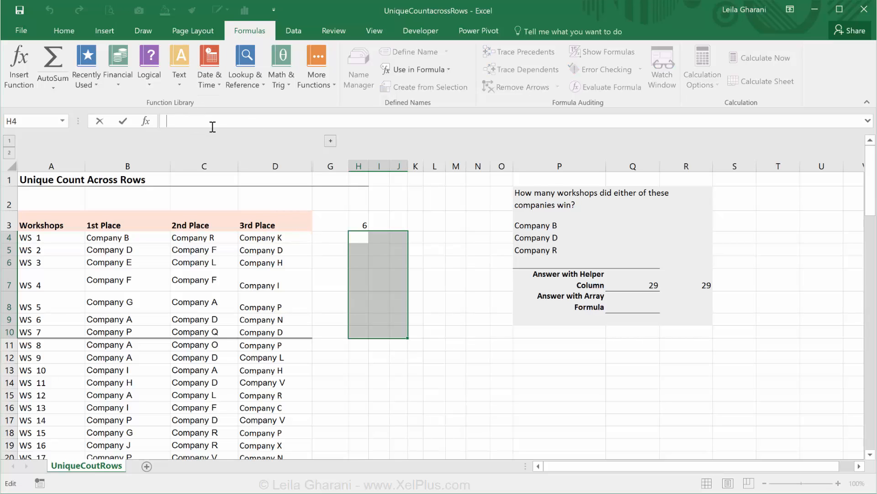
pyautogui.write('=')
pyautogui.hotkey('ctrl', 'v')
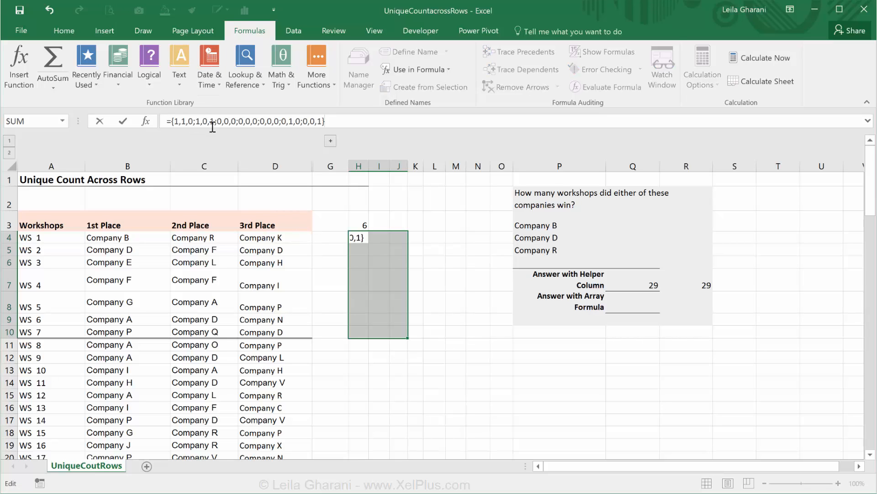
pyautogui.hotkey('ctrl', 'shift', 'Return')
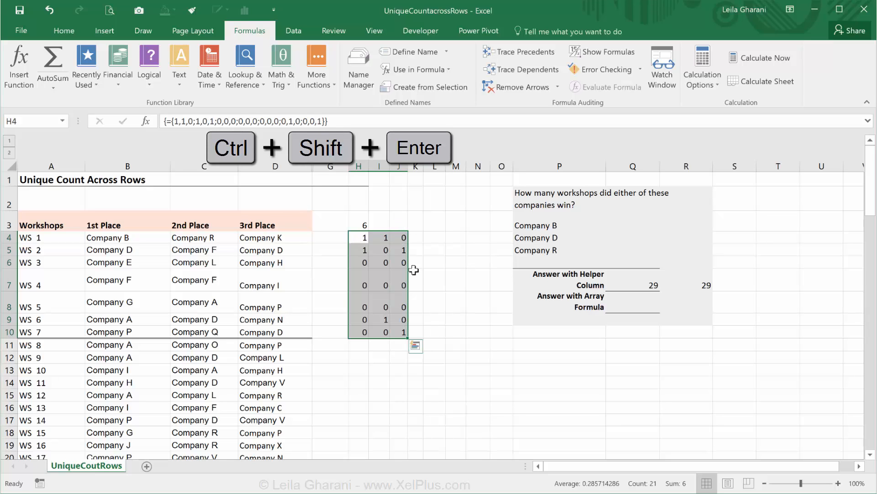
# Replace the array formula in H4:J10 with its plain values
pyautogui.hotkey('ctrl', 'c')
pyautogui.rightClick(380, 287)
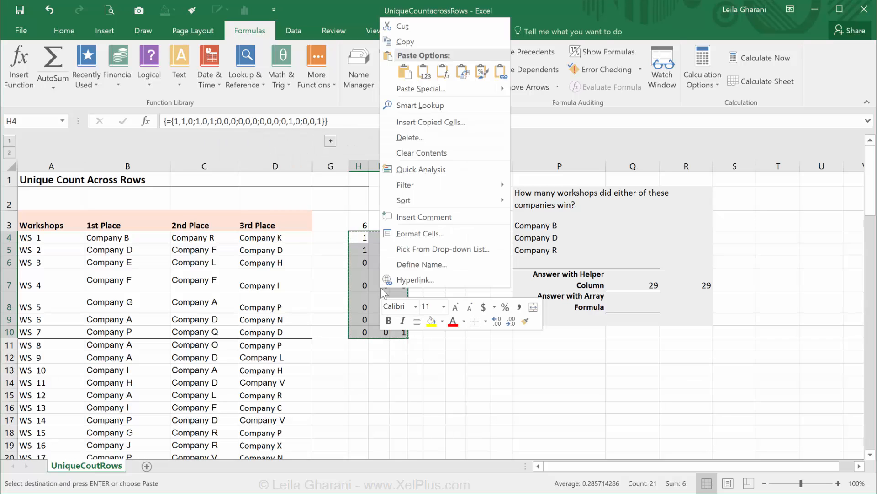
pyautogui.click(424, 71)
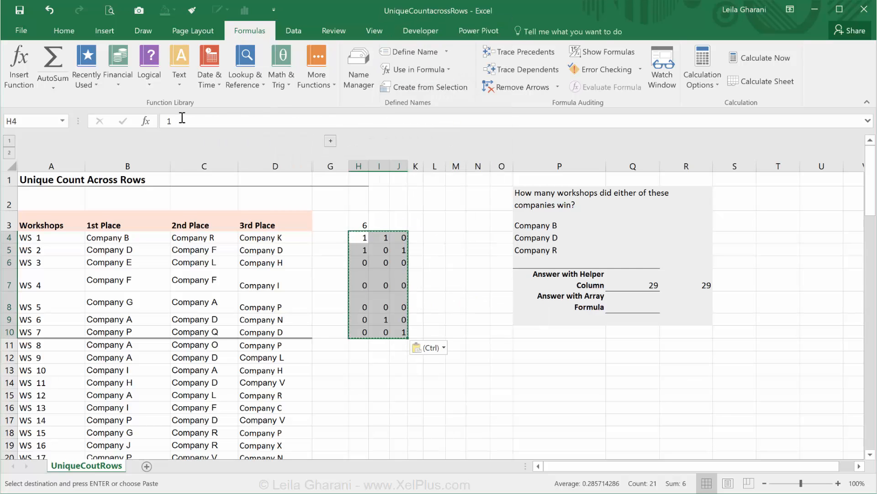
pyautogui.click(361, 239)
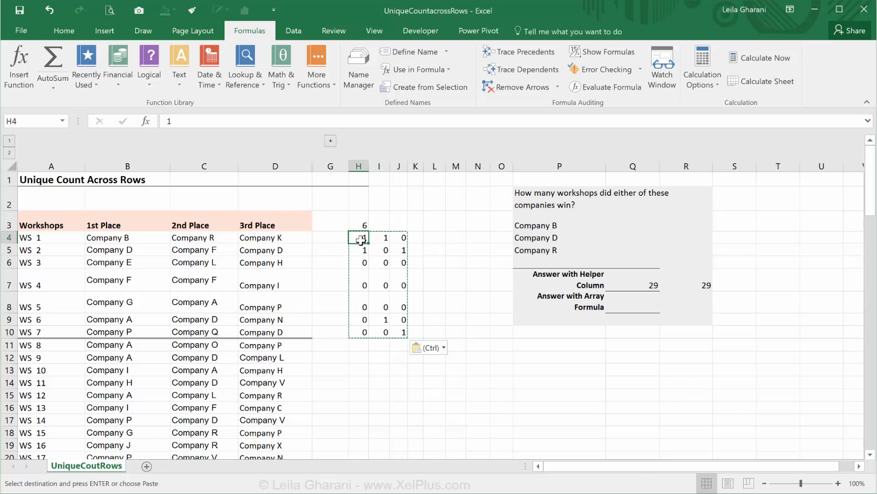
pyautogui.press('Escape')
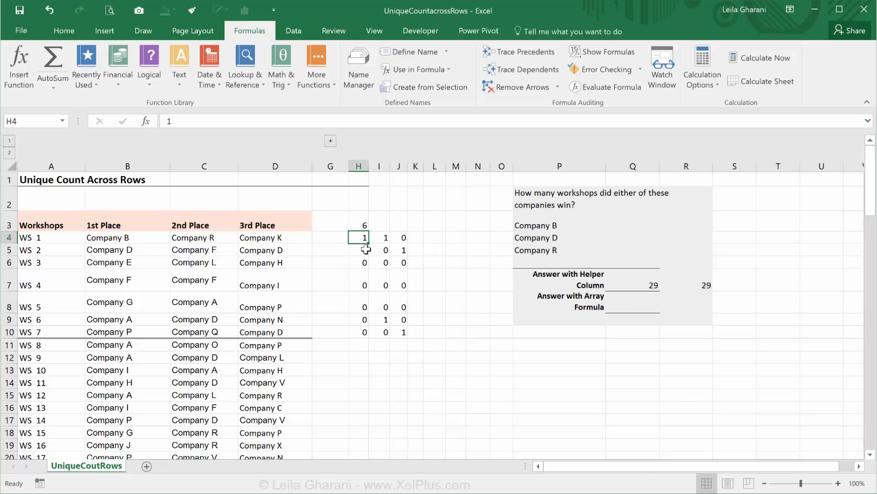
# Enter the desired one-per-row result in N4:N10 as 1, 1, 0, 0, 0, 1, 1
pyautogui.moveTo(366, 251); pyautogui.dragTo(407, 332)
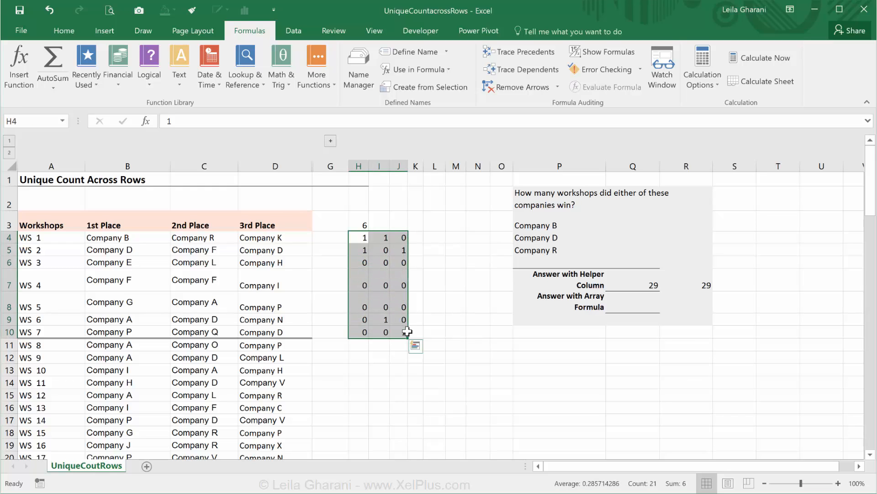
pyautogui.click(483, 241)
pyautogui.write('1')
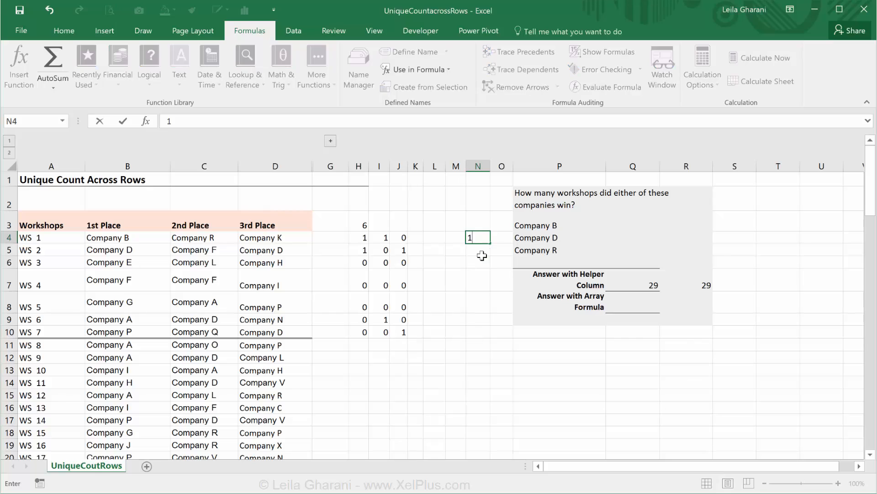
pyautogui.press('Return')
pyautogui.write('1')
pyautogui.press('Return')
pyautogui.click(480, 276)
pyautogui.press('Up')
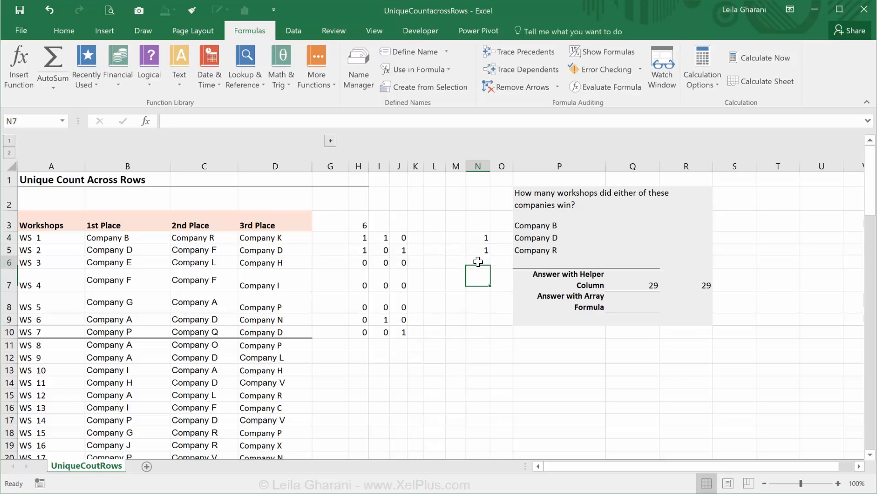
pyautogui.write('0')
pyautogui.press('Return')
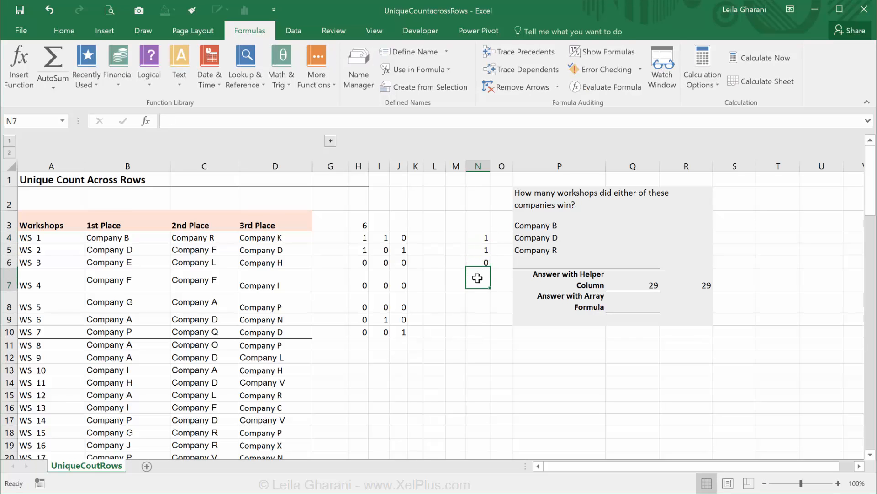
pyautogui.write('0')
pyautogui.press('Return')
pyautogui.write('0')
pyautogui.press('Return')
pyautogui.write('1')
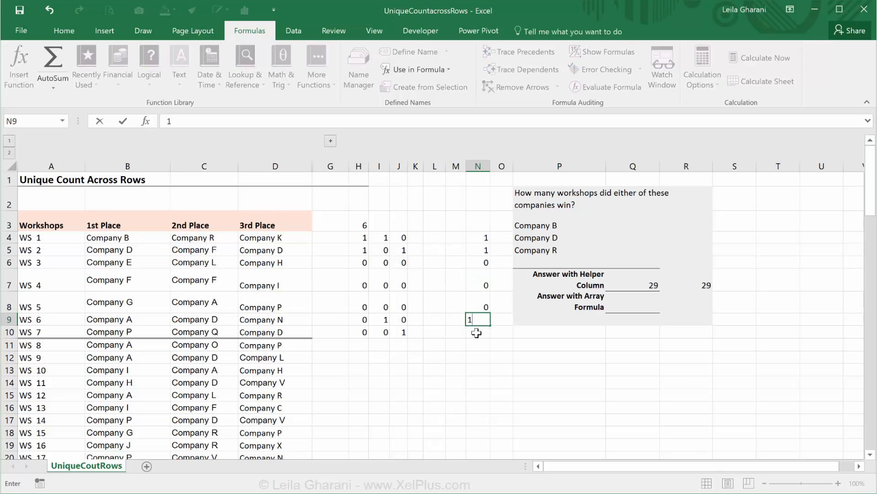
pyautogui.press('Return')
pyautogui.write('1')
pyautogui.click(480, 356)
# Compare the three-column array in H4:J10 with the single-column result in N4:N10, checking rows 4 and 5 closely
pyautogui.moveTo(476, 237); pyautogui.dragTo(477, 332)
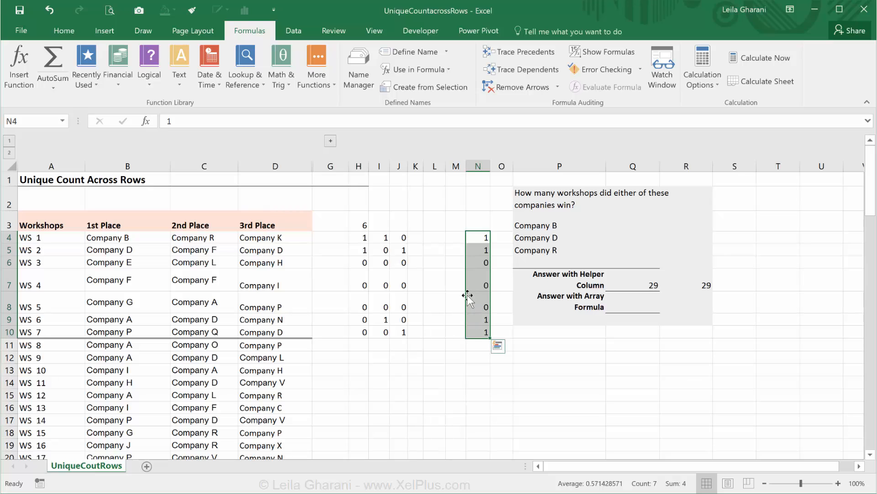
pyautogui.moveTo(366, 238); pyautogui.dragTo(404, 327)
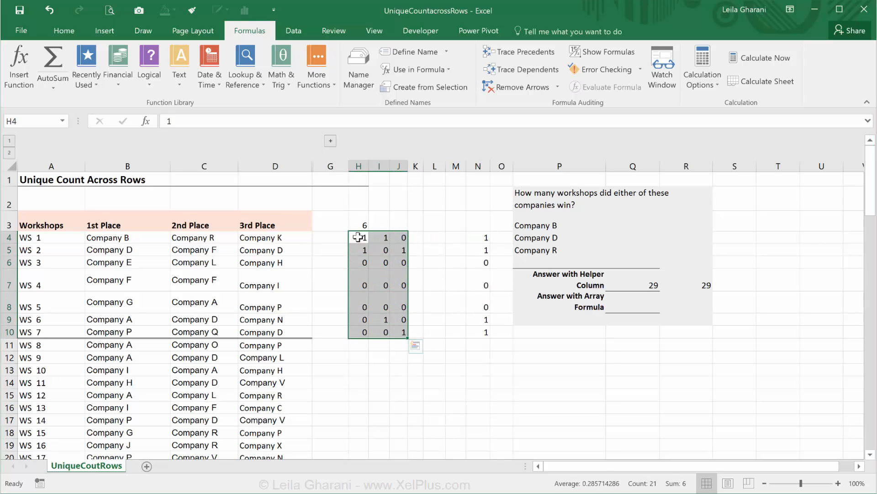
pyautogui.moveTo(355, 238); pyautogui.dragTo(359, 332)
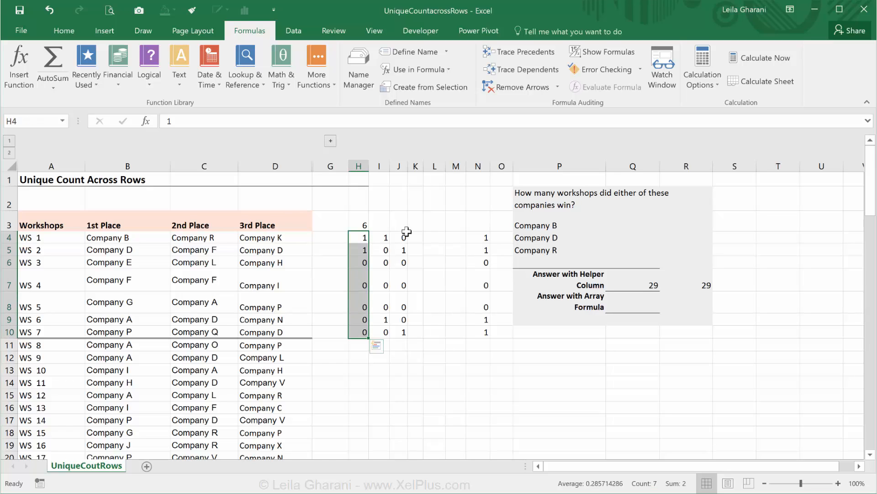
pyautogui.moveTo(477, 239); pyautogui.dragTo(472, 331)
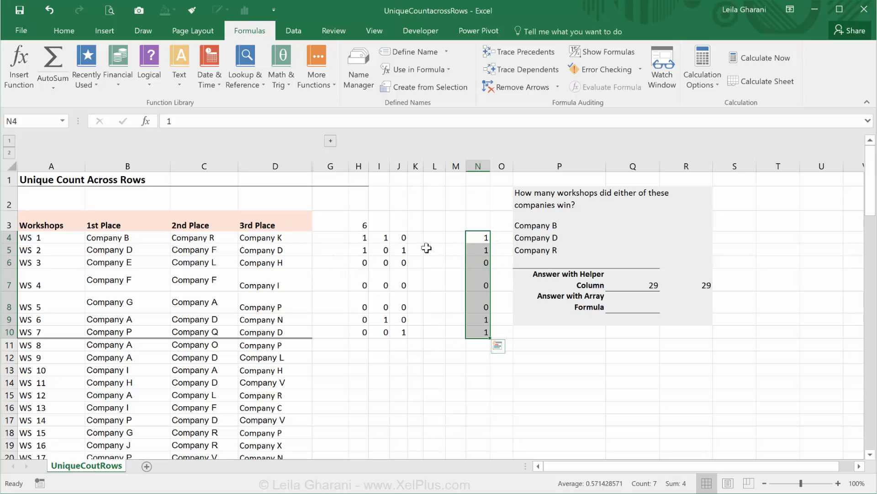
pyautogui.moveTo(359, 239); pyautogui.dragTo(396, 253)
pyautogui.click(370, 251)
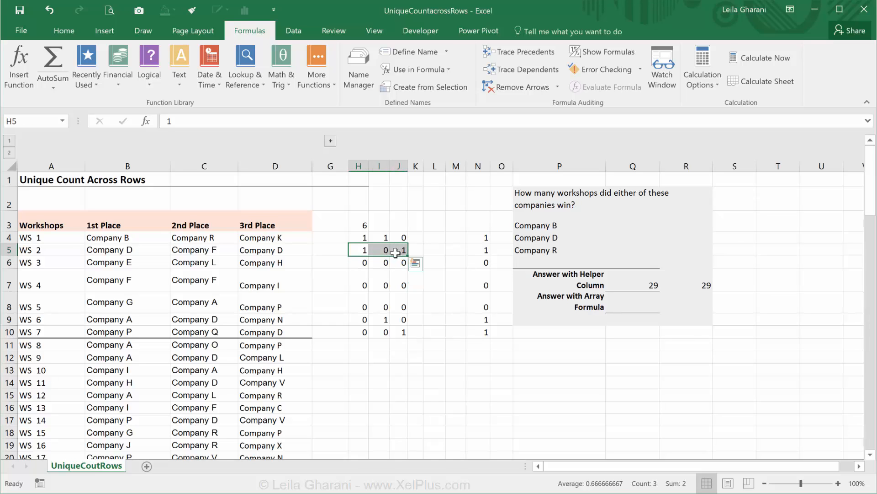
pyautogui.click(358, 243)
pyautogui.moveTo(361, 250); pyautogui.dragTo(399, 250)
# Replace the matches in H4:J10 with their workshop numbers: 2 in H5 and J5, 6 in I9, and 7 in J10
pyautogui.click(358, 249)
pyautogui.write('2')
pyautogui.click(398, 250)
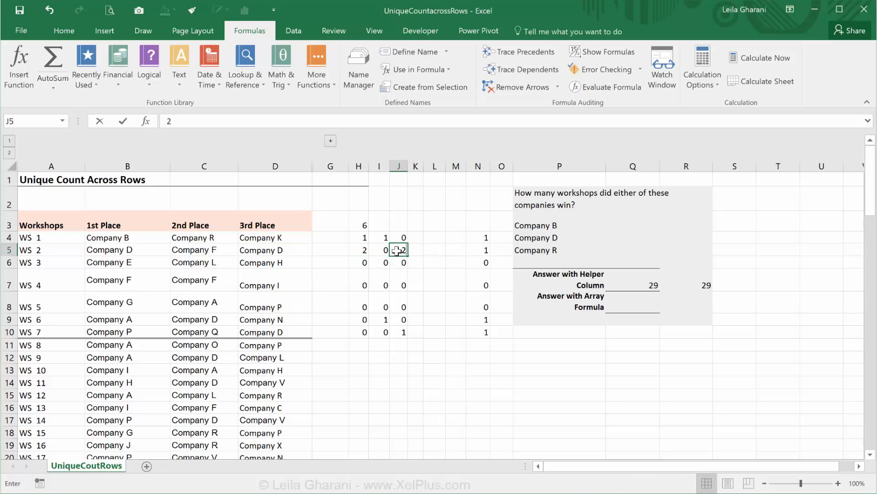
pyautogui.write('2')
pyautogui.click(363, 262)
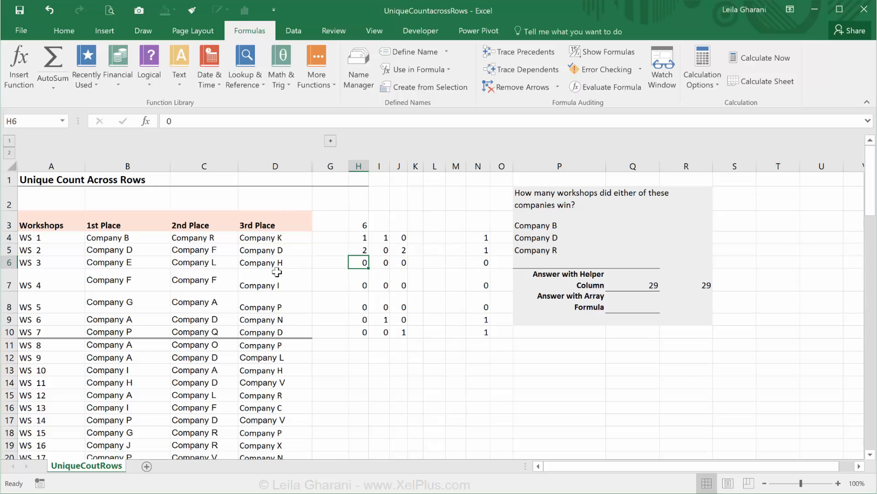
pyautogui.click(384, 319)
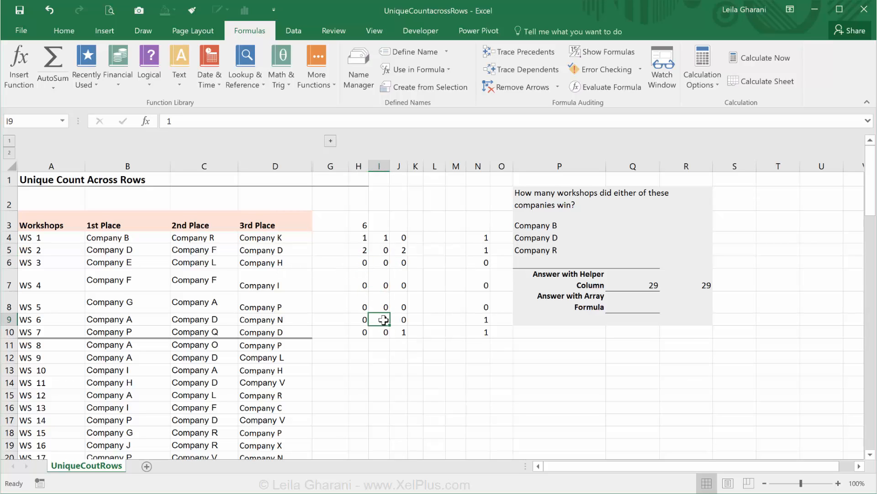
pyautogui.write('6')
pyautogui.click(399, 335)
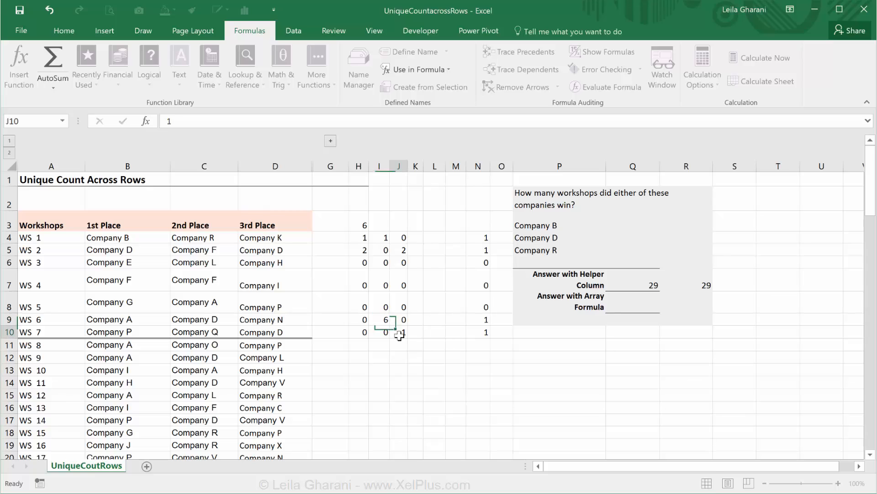
pyautogui.write('7')
pyautogui.press('Return')
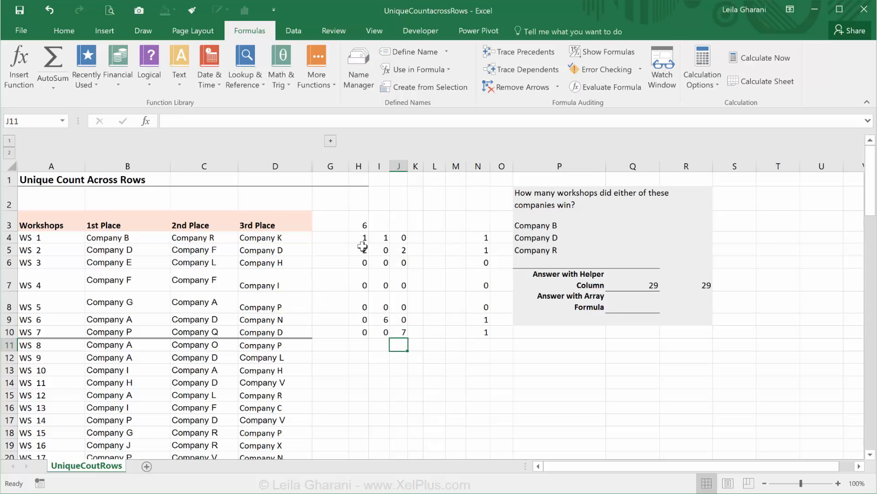
# Examine the row 4 values in H4:J4 against the empty single-column range M4:M10
pyautogui.moveTo(363, 237); pyautogui.dragTo(397, 238)
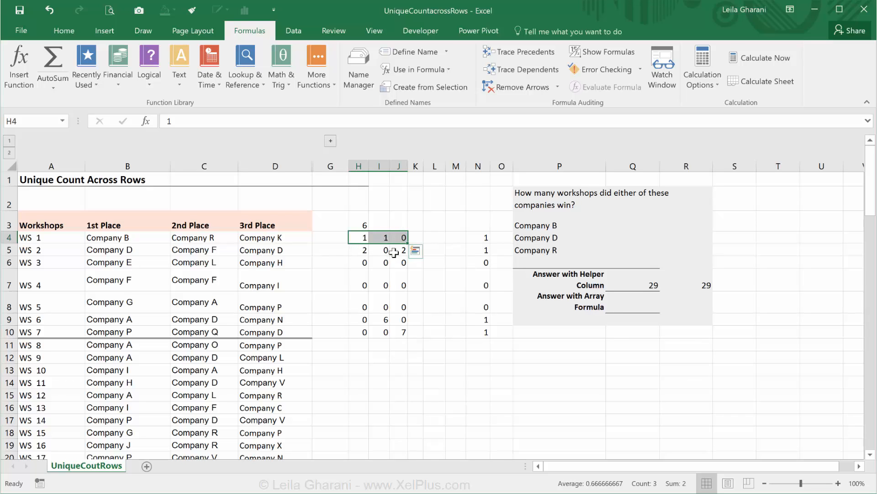
pyautogui.click(452, 238)
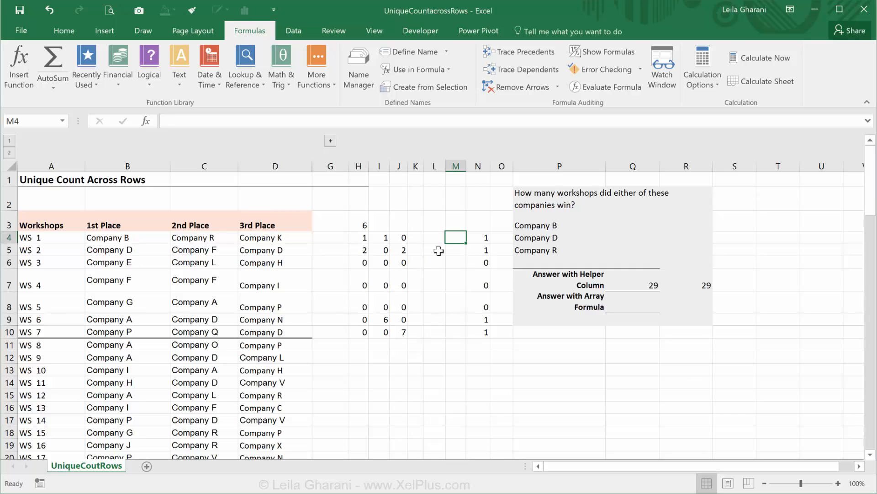
pyautogui.moveTo(455, 236); pyautogui.dragTo(455, 328)
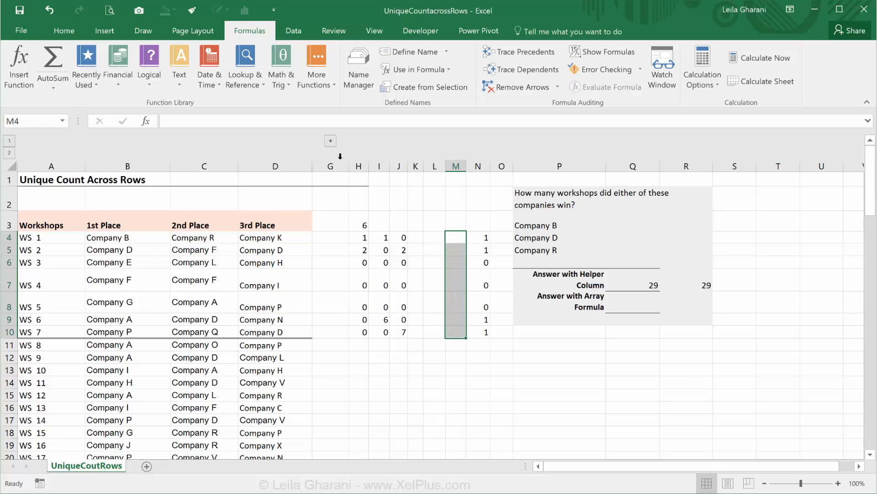
# Show the grouped helper columns to review the MIN and SUMPRODUCT formula in F4, hide them again, and reselect H4:J10
pyautogui.click(329, 141)
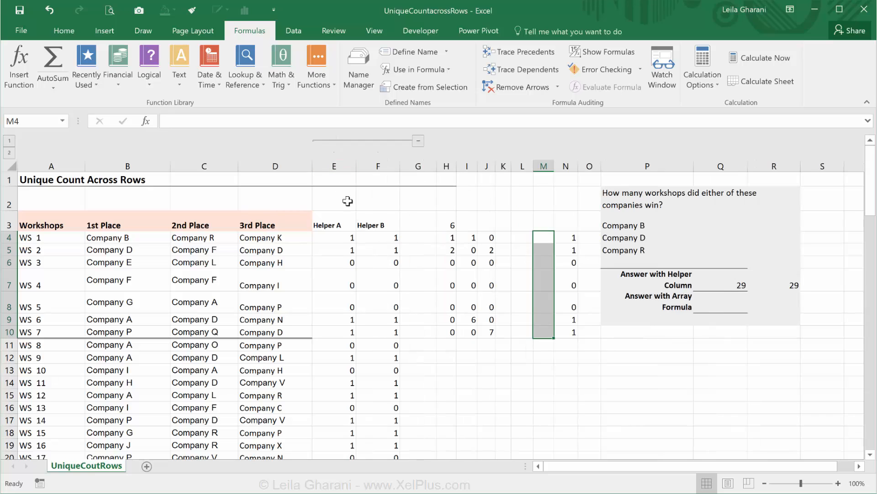
pyautogui.click(378, 238)
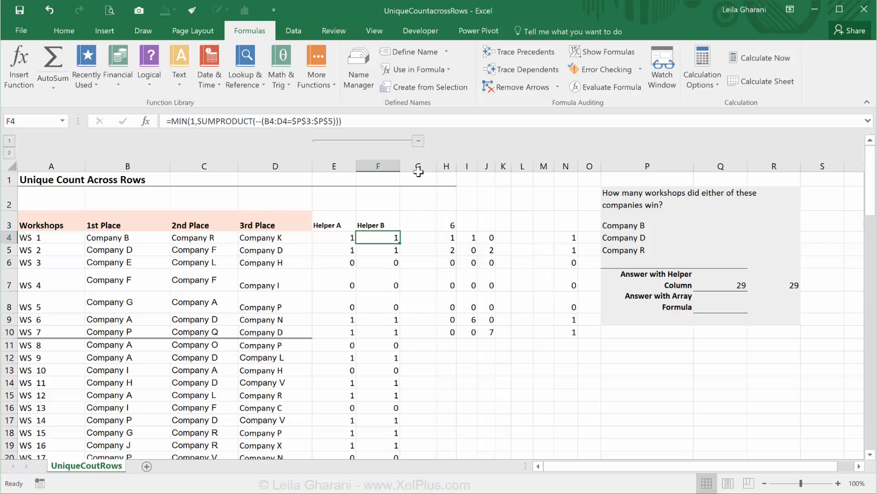
pyautogui.click(418, 141)
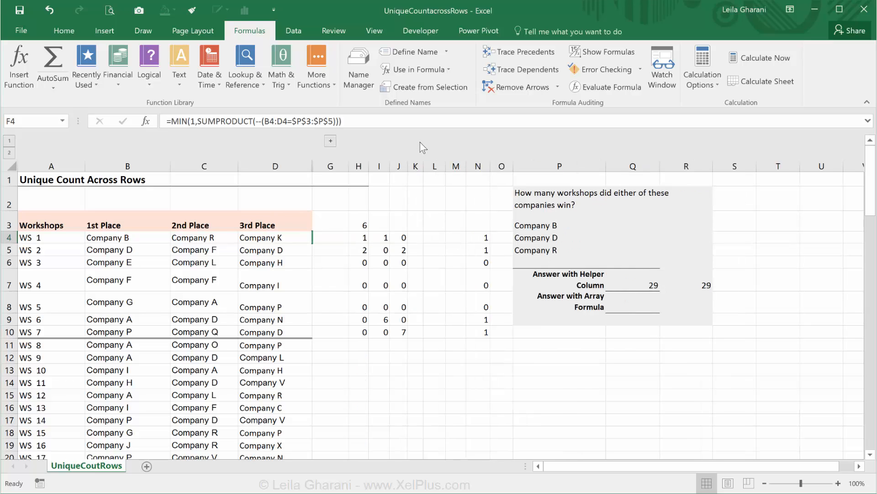
pyautogui.moveTo(364, 237); pyautogui.dragTo(394, 313)
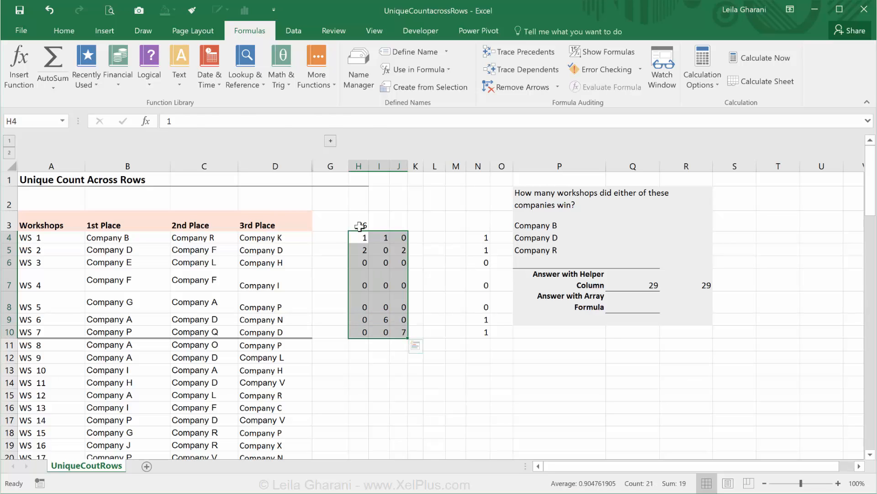
# Group the three company comparisons in H3's SUMPRODUCT formula inside one pair of parentheses, followed by a multiplication sign
pyautogui.click(361, 224)
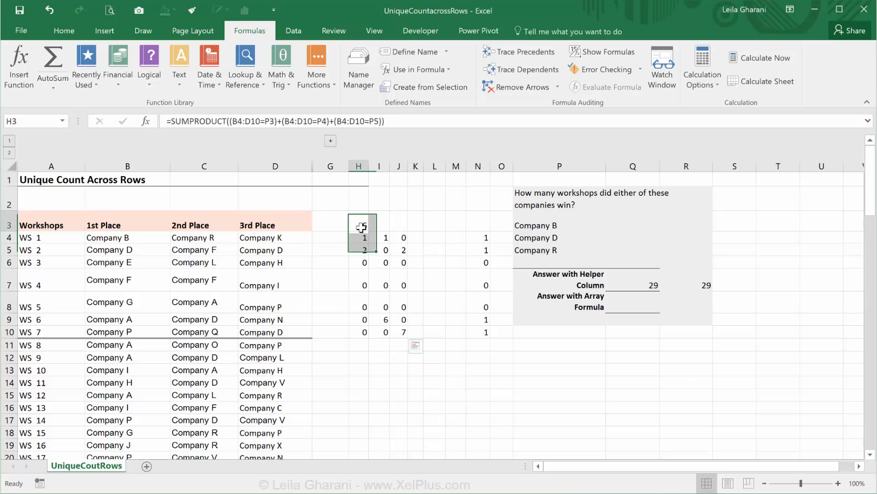
pyautogui.click(383, 123)
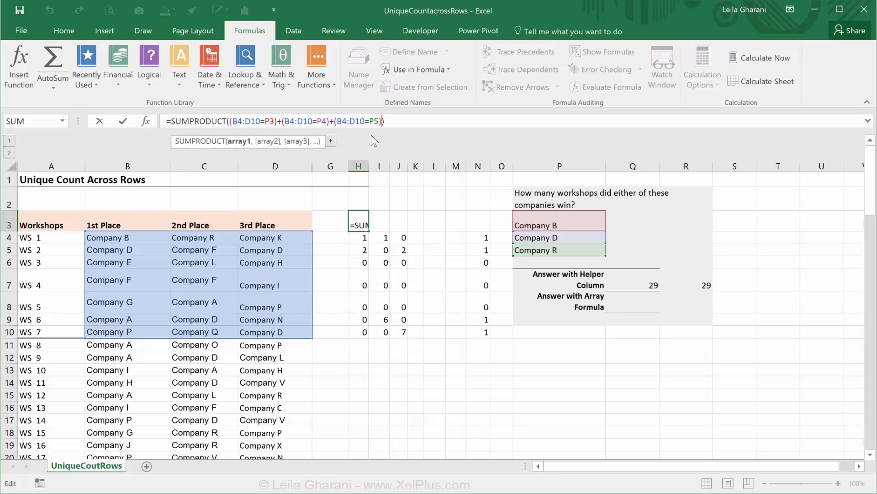
pyautogui.write('*')
pyautogui.click(233, 122)
pyautogui.write('(')
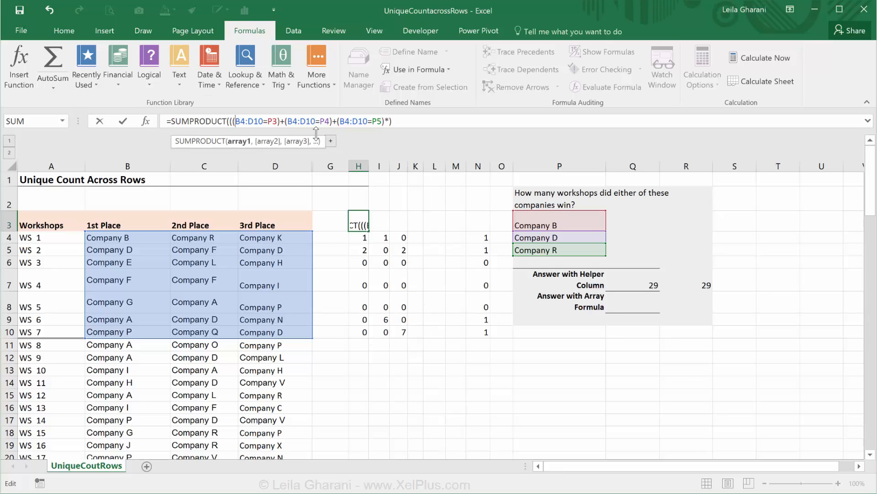
pyautogui.click(385, 121)
pyautogui.write(')')
# Complete the H3 formula by multiplying the grouped comparisons by ROW(B4:B10), keeping H3 selected
pyautogui.click(396, 121)
pyautogui.write('row(')
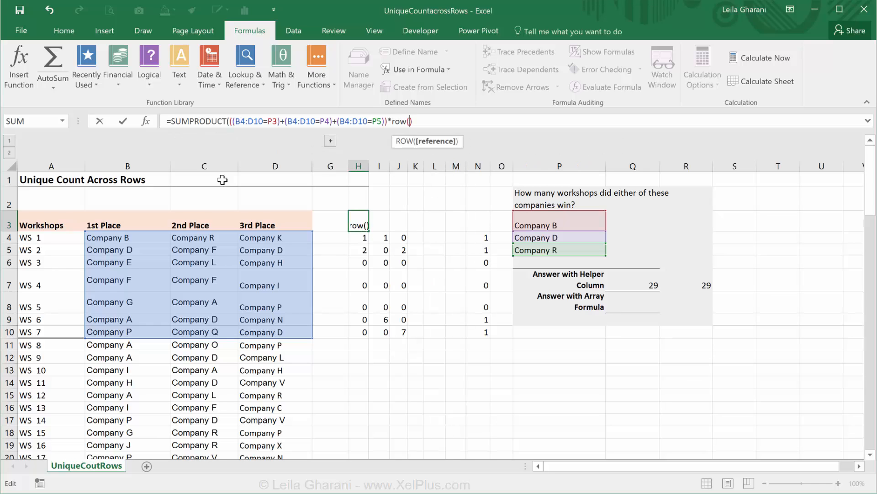
pyautogui.click(119, 237)
pyautogui.moveTo(121, 254); pyautogui.dragTo(144, 337)
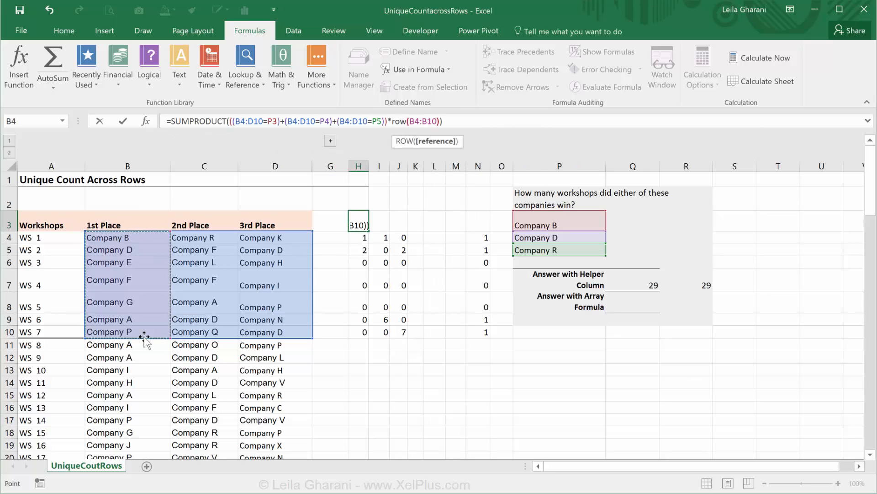
pyautogui.write(')')
pyautogui.hotkey('ctrl', 'Return')
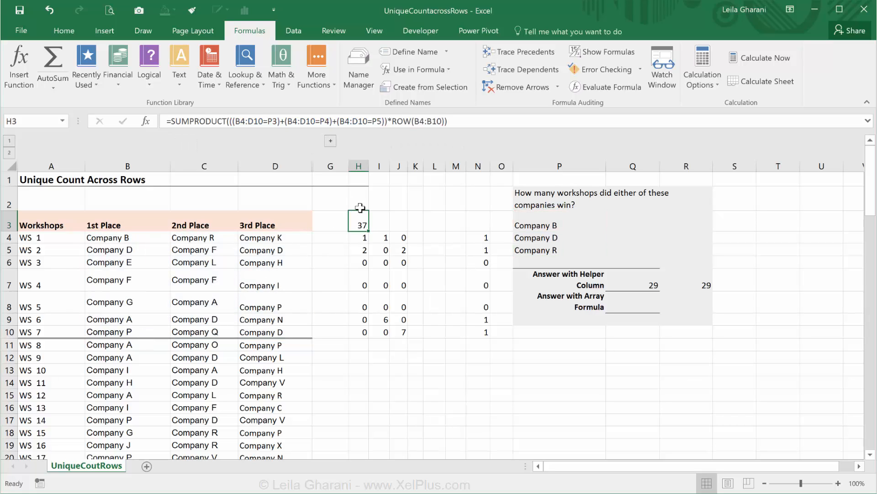
# Evaluate the array1 argument of H3's SUMPRODUCT to inspect the row numbers it produces, keeping the formula intact
pyautogui.click(237, 121)
pyautogui.click(238, 141)
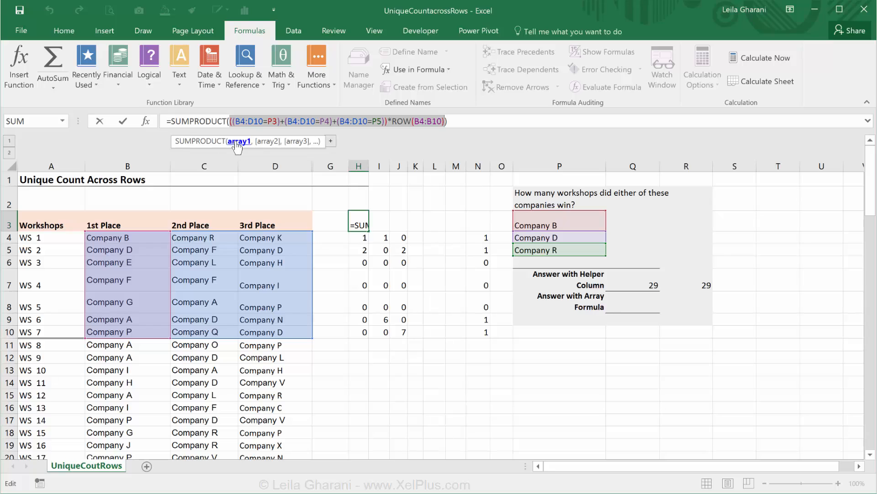
pyautogui.press('F9')
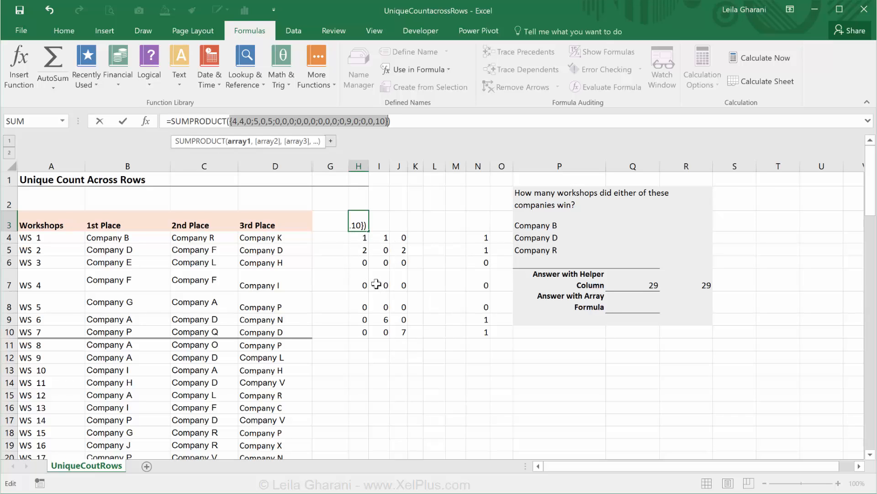
pyautogui.press('Escape')
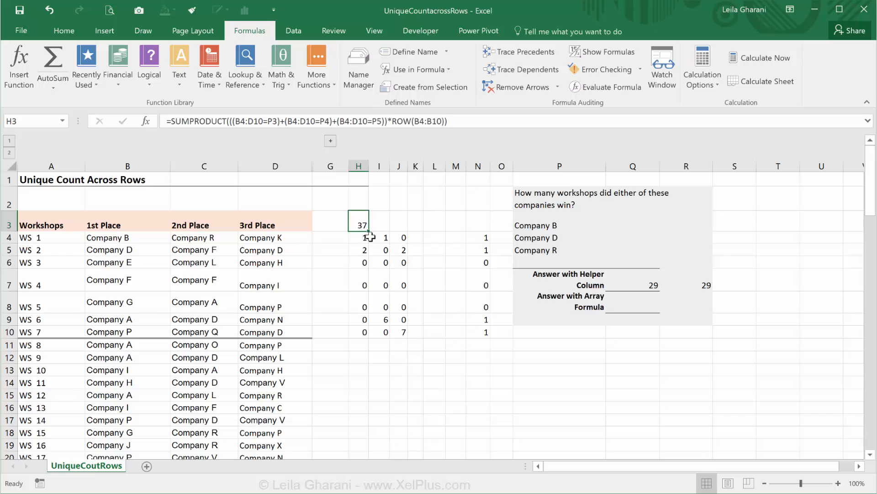
# Change the row multiplier in H3 to (ROW(B4:B10)-ROW(B4)+1) so numbering starts at 1 in the first data row
pyautogui.click(441, 121)
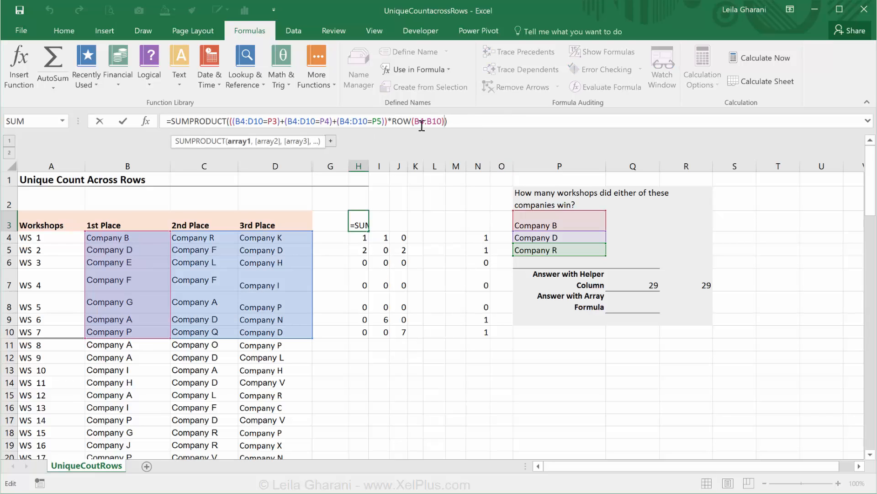
pyautogui.write('-row(')
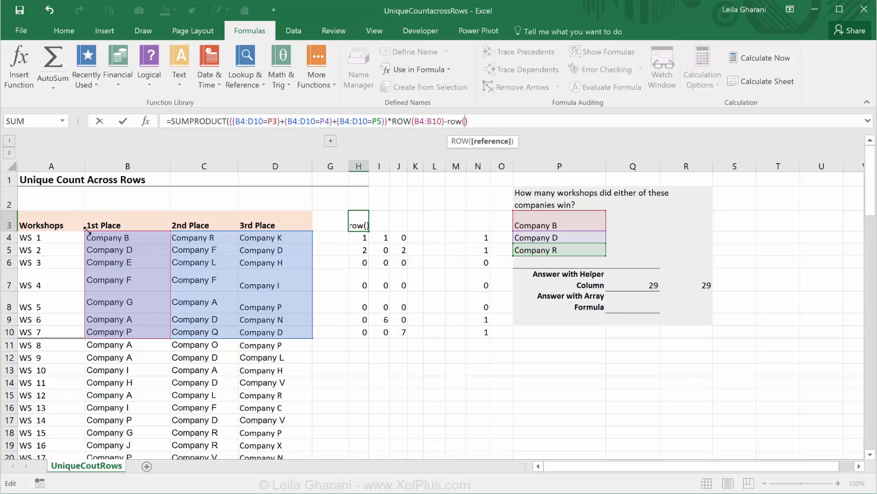
pyautogui.click(103, 238)
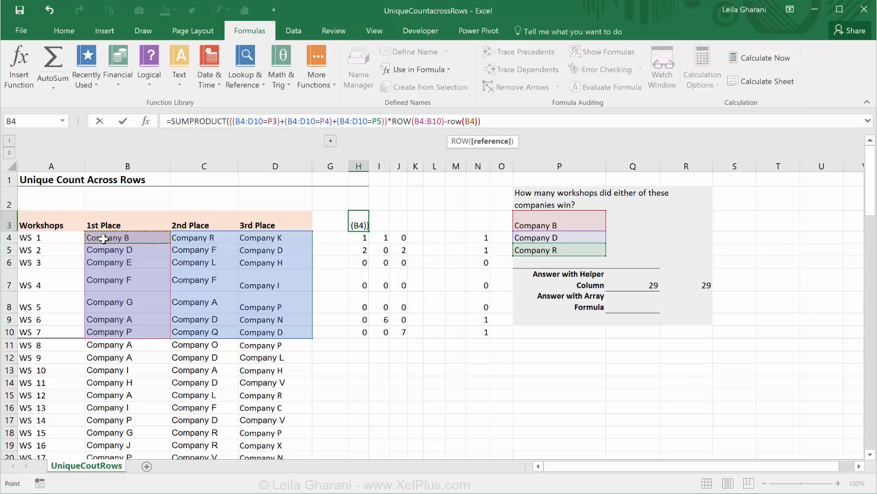
pyautogui.write(')')
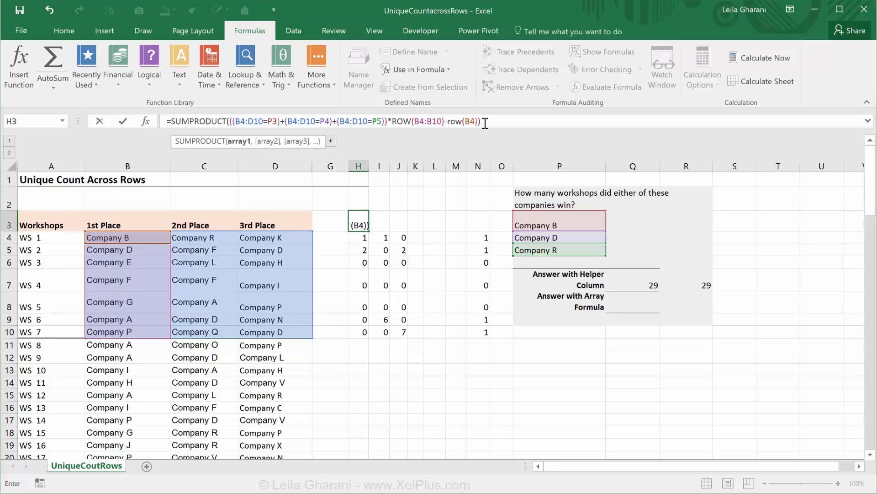
pyautogui.write('+1)')
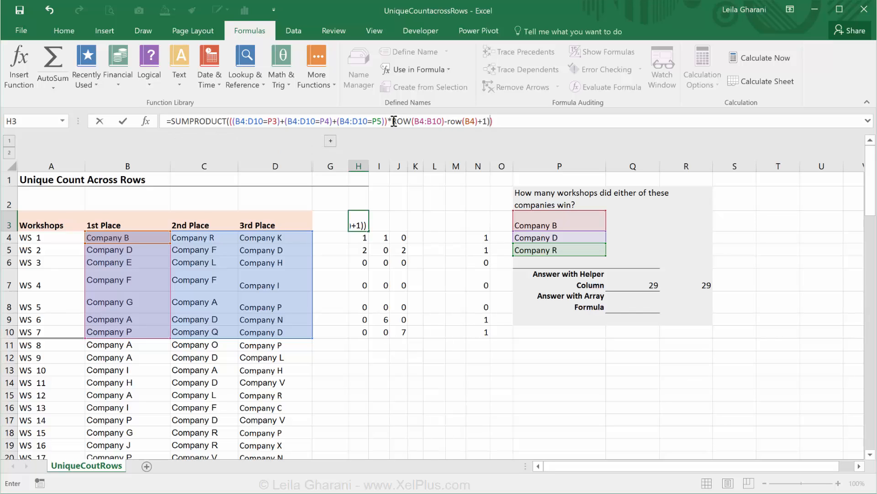
pyautogui.click(394, 122)
pyautogui.write('(')
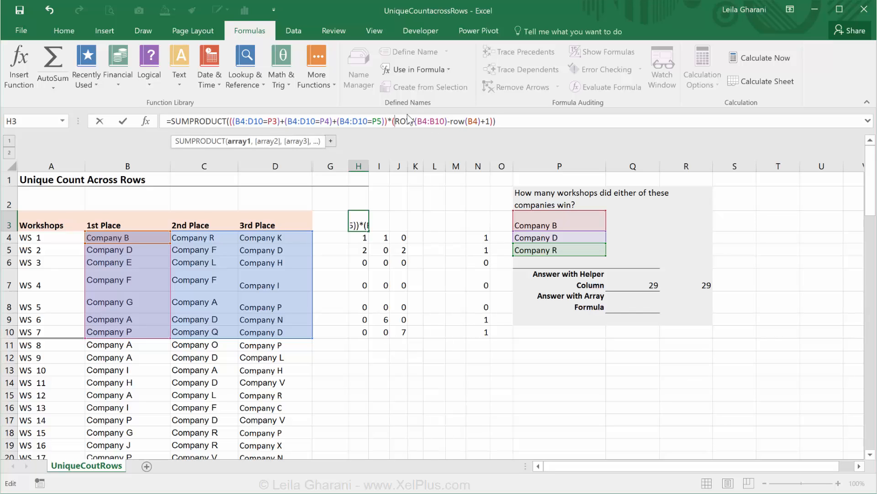
pyautogui.click(490, 122)
pyautogui.write(')')
pyautogui.hotkey('ctrl', 'Return')
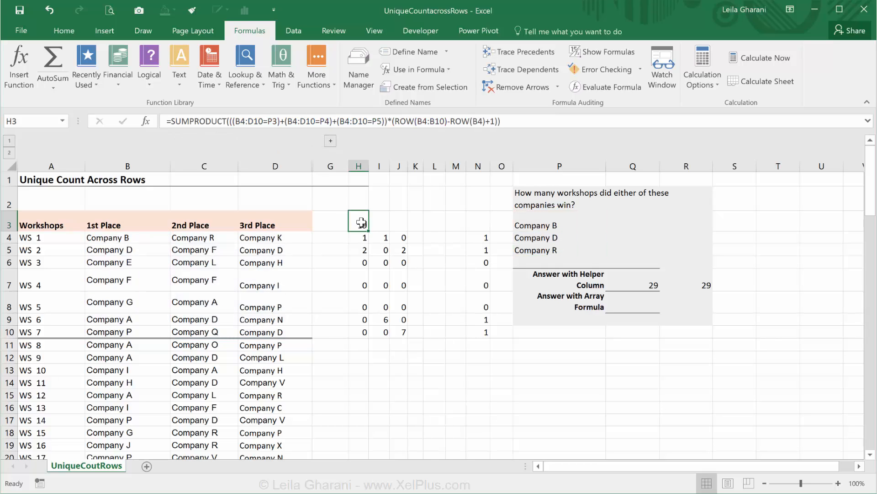
# Evaluate H3's revised SUMPRODUCT array to check it against the values in H4:J10, keeping the formula intact
pyautogui.click(234, 120)
pyautogui.click(237, 142)
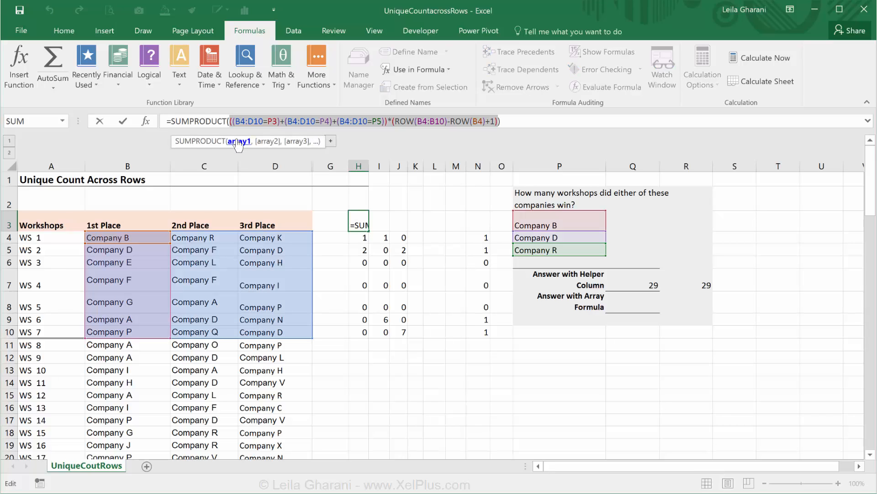
pyautogui.press('F9')
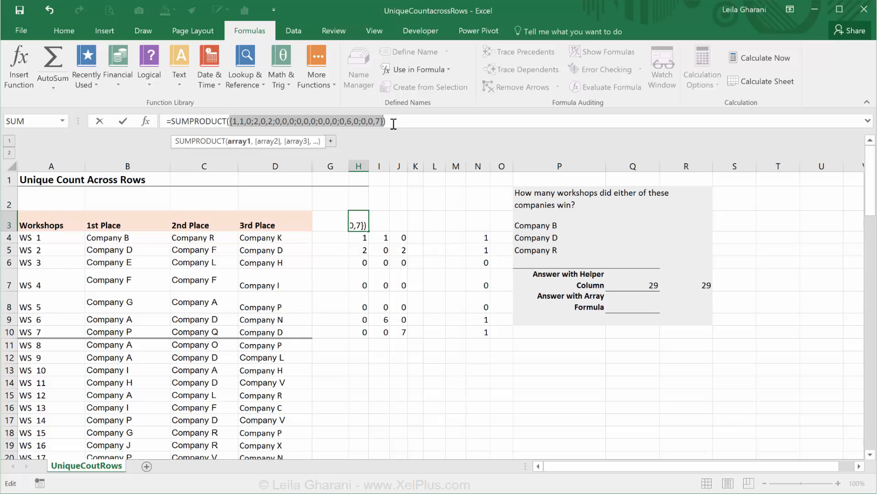
pyautogui.press('Escape')
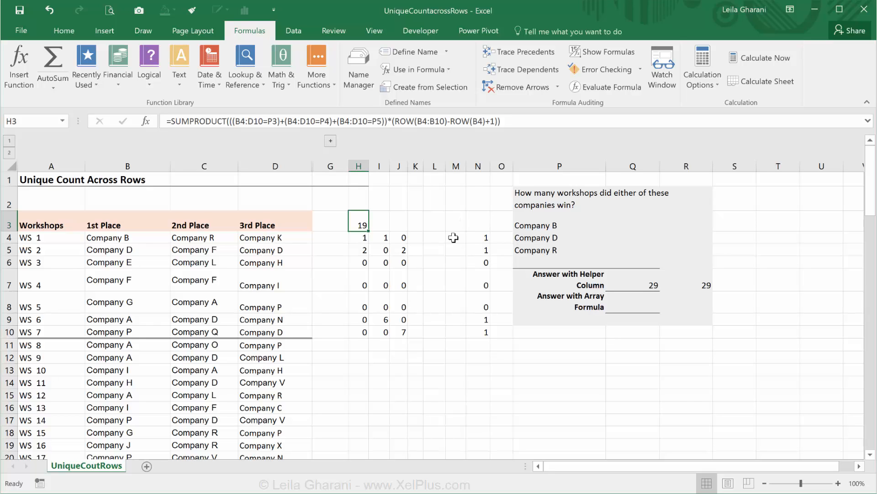
# Compare the empty single-column range M4:M10 with the three-column values in H4:J10
pyautogui.moveTo(453, 237); pyautogui.dragTo(451, 335)
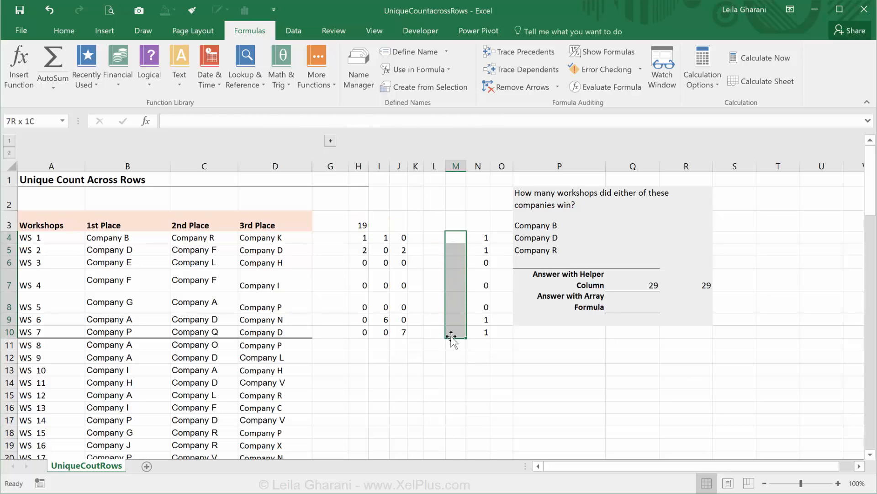
pyautogui.click(435, 241)
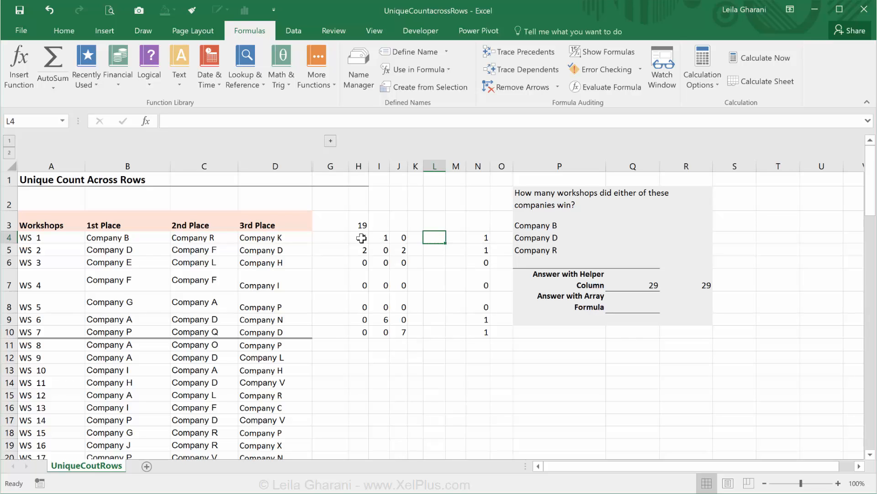
pyautogui.moveTo(361, 238); pyautogui.dragTo(397, 329)
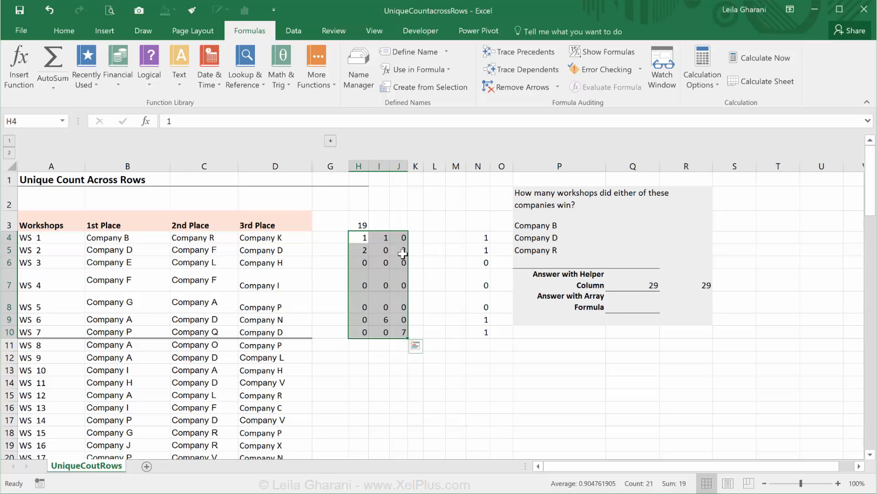
# Enter the sample bin values 1 in L4 and 7 in L5, and select both
pyautogui.click(435, 237)
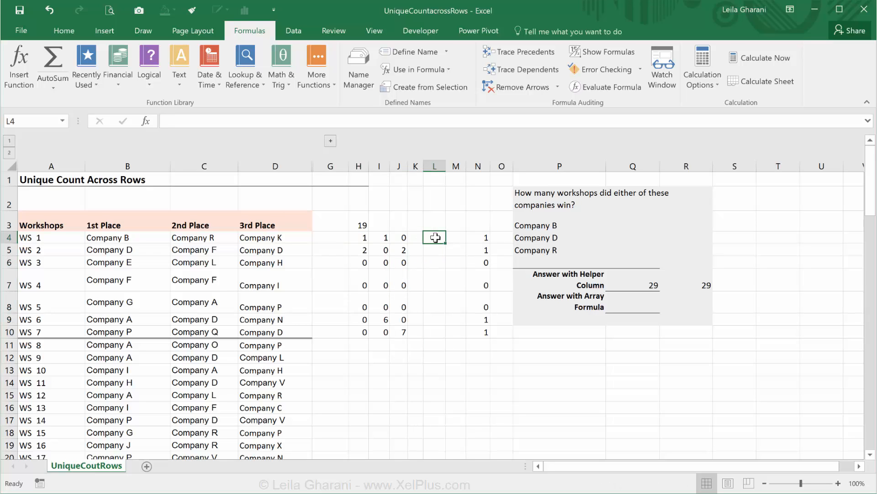
pyautogui.write('1')
pyautogui.press('Return')
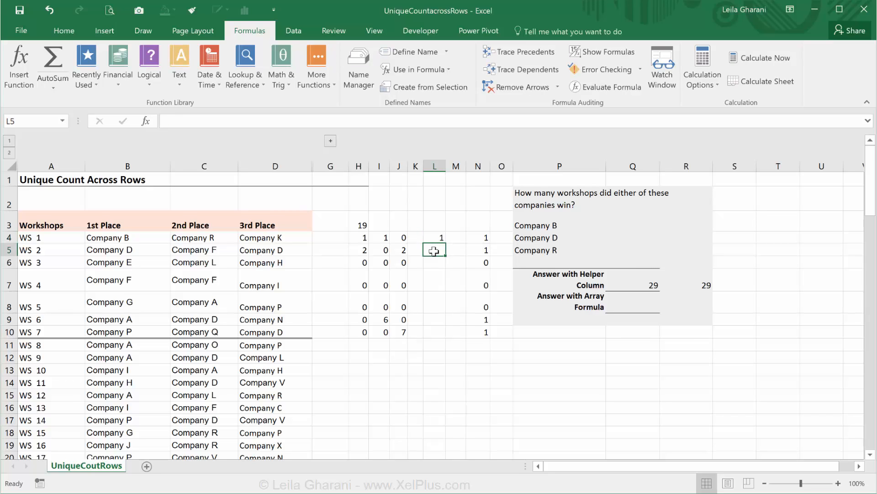
pyautogui.write('7')
pyautogui.press('Return')
pyautogui.press('Return')
pyautogui.moveTo(438, 237); pyautogui.dragTo(437, 246)
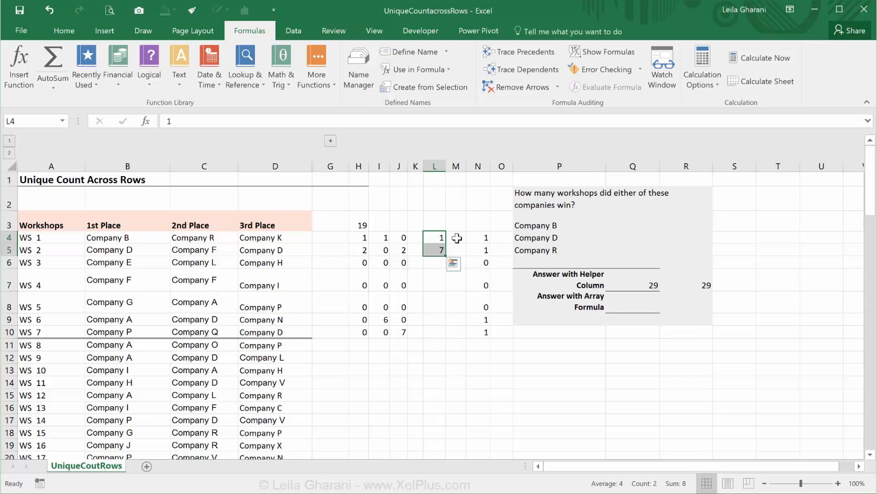
# Enter FREQUENCY(H4:J10,L4:L5) as an array formula in M4:M6, and check the first count against its bin in L4
pyautogui.click(456, 238)
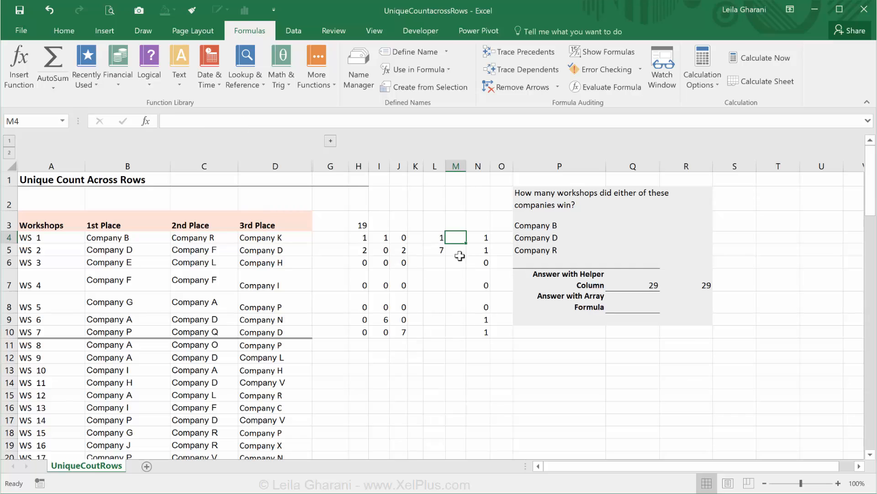
pyautogui.moveTo(455, 237); pyautogui.dragTo(454, 260)
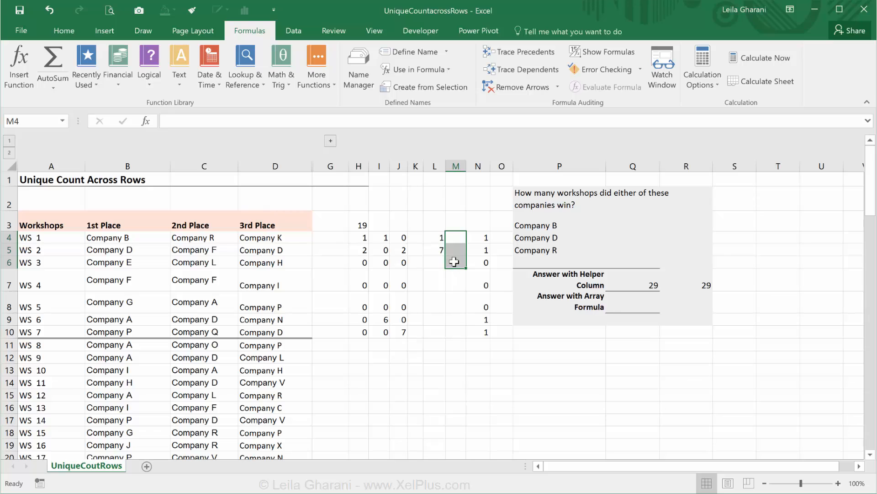
pyautogui.write('=')
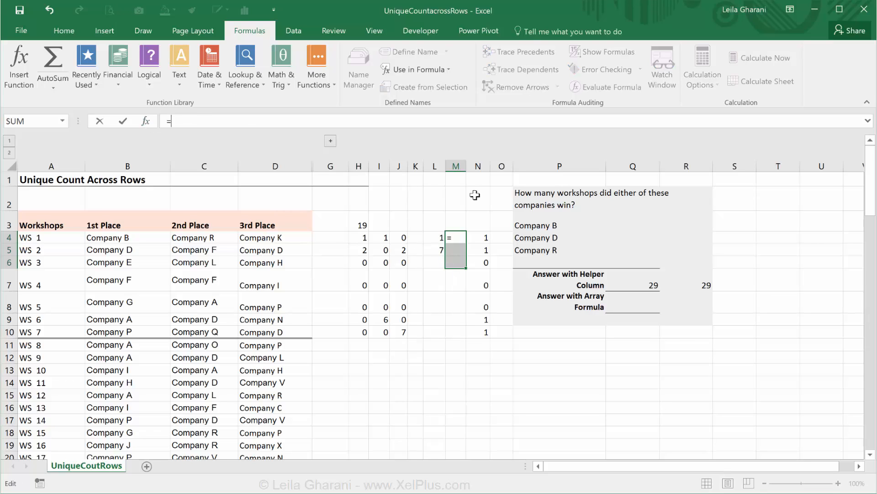
pyautogui.write('fr')
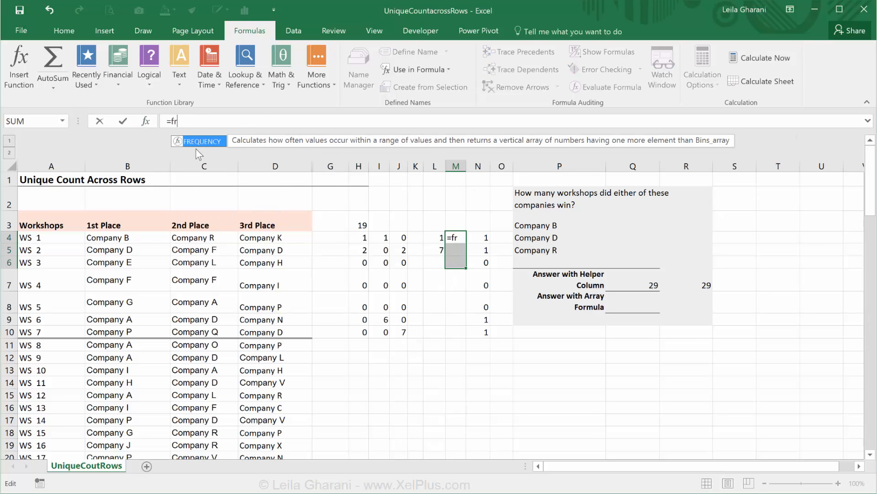
pyautogui.doubleClick(203, 140)
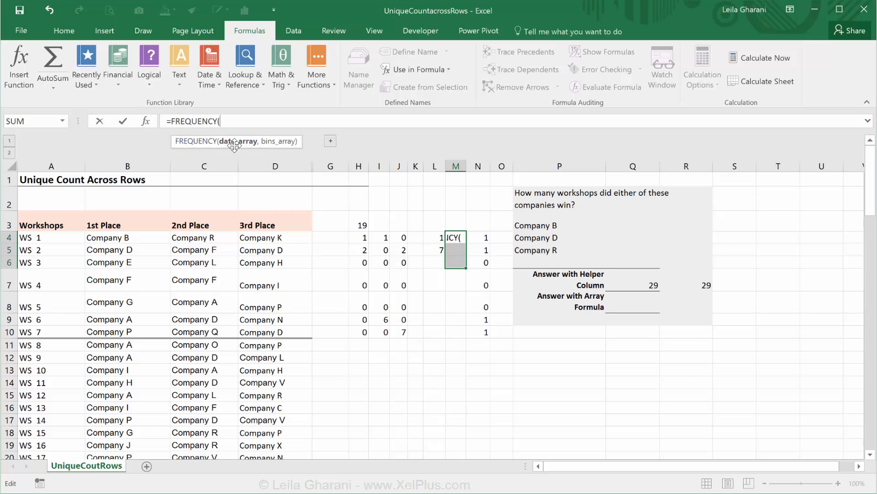
pyautogui.moveTo(362, 238); pyautogui.dragTo(403, 332)
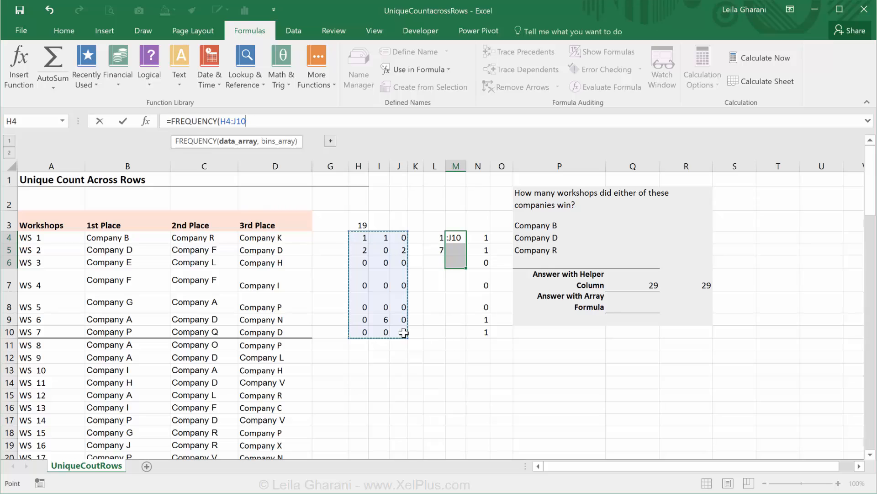
pyautogui.write(',')
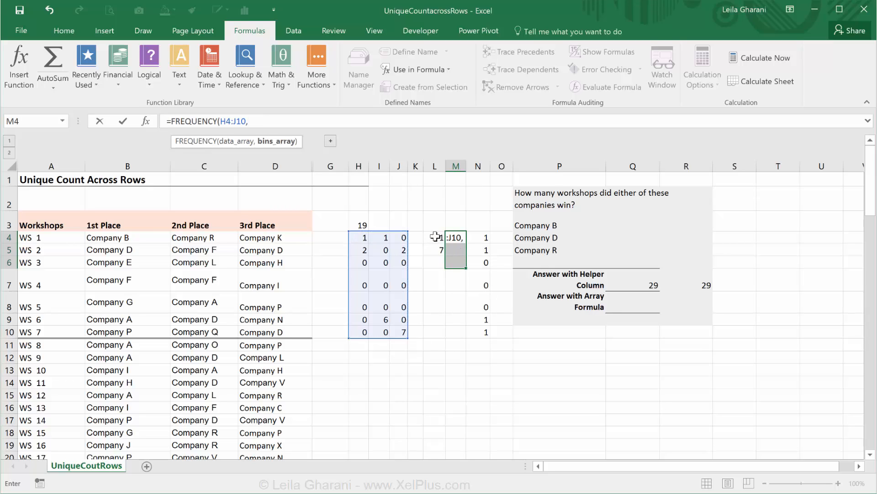
pyautogui.moveTo(441, 240); pyautogui.dragTo(438, 255)
pyautogui.write(')')
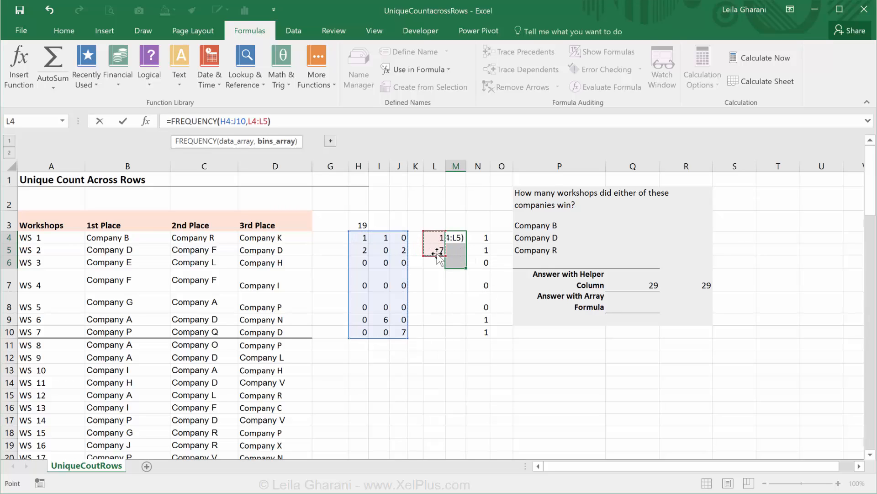
pyautogui.hotkey('ctrl', 'shift', 'Return')
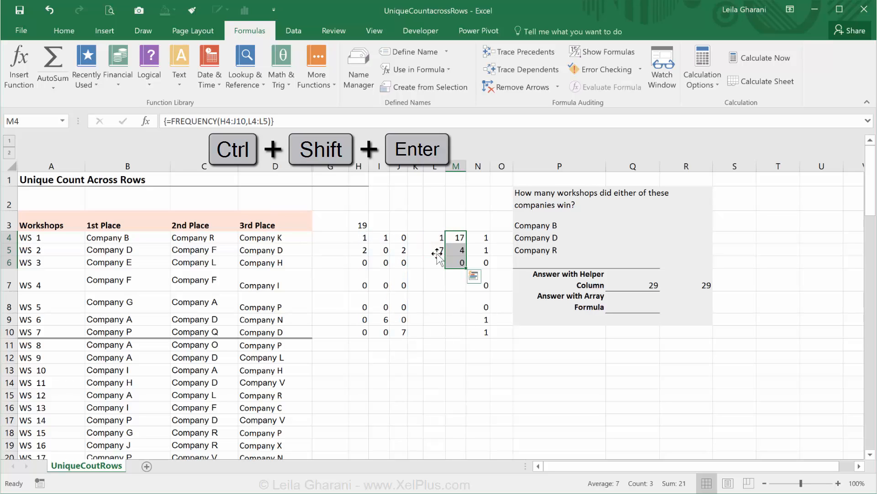
pyautogui.click(457, 238)
pyautogui.click(440, 239)
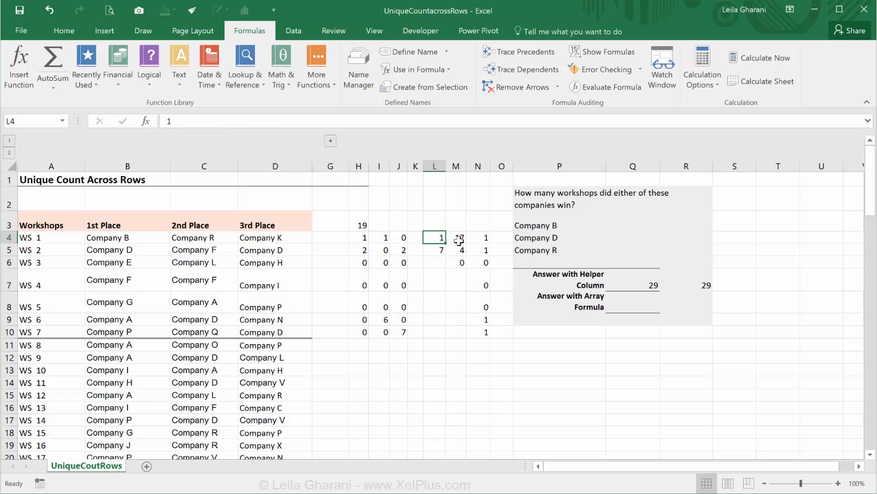
# Check the FREQUENCY counts in M4 and M6 against the bins in L4:L5 and the values in H4:J10
pyautogui.click(457, 239)
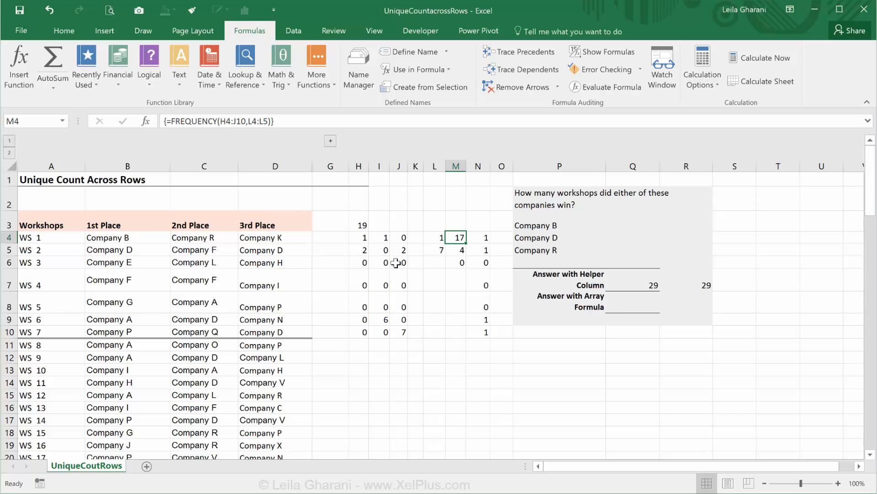
pyautogui.click(385, 239)
pyautogui.click(401, 240)
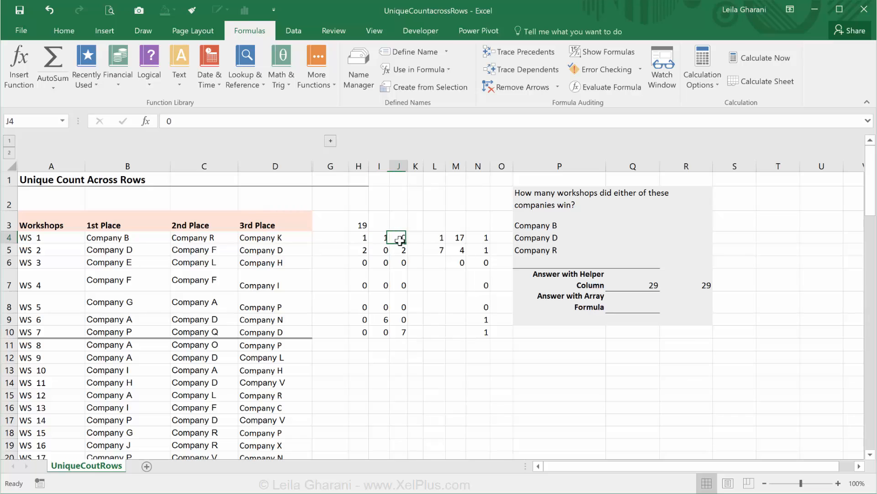
pyautogui.click(432, 226)
pyautogui.moveTo(432, 226); pyautogui.dragTo(434, 238)
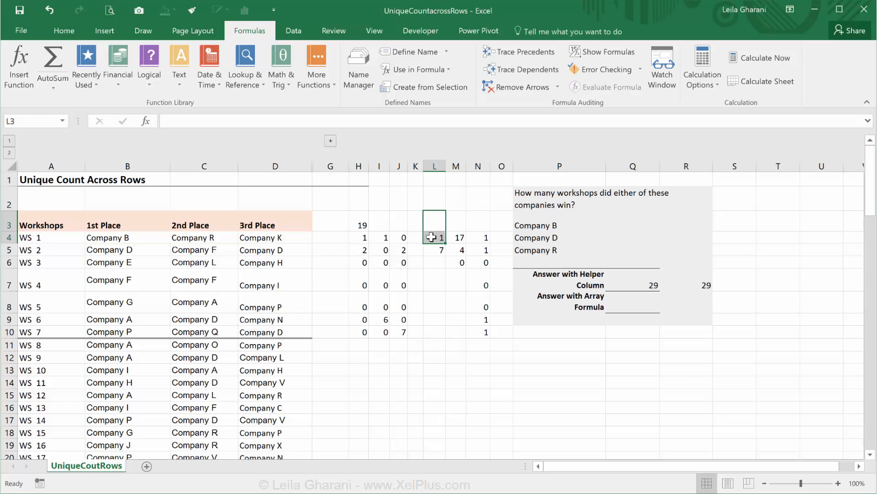
pyautogui.click(461, 239)
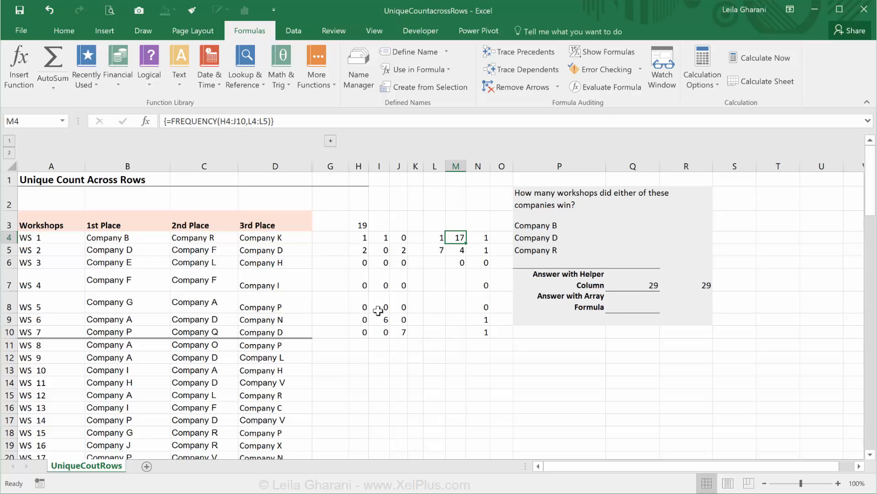
pyautogui.click(460, 264)
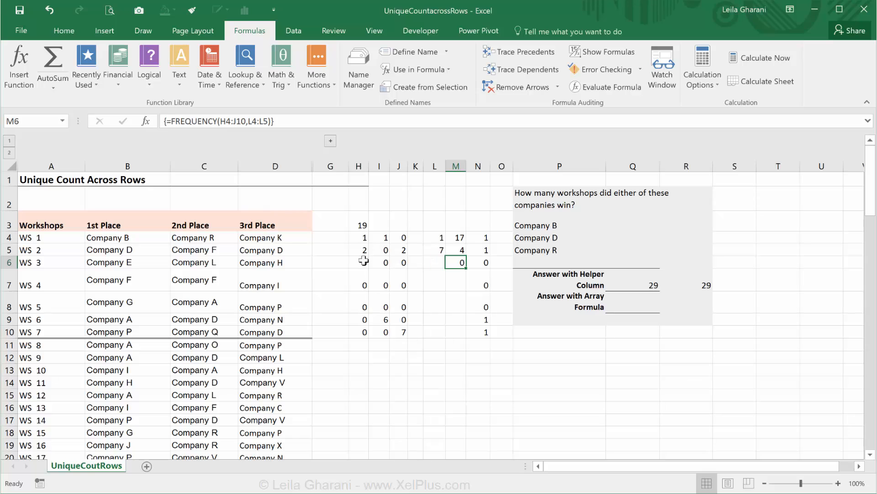
# Change the bin value in L5 to 6 and check the counts in M6 and M5
pyautogui.click(432, 252)
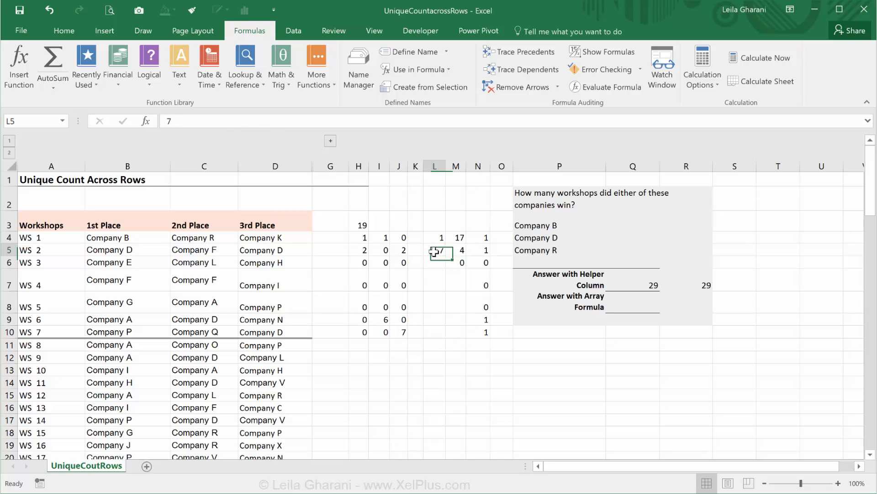
pyautogui.write('6')
pyautogui.click(435, 287)
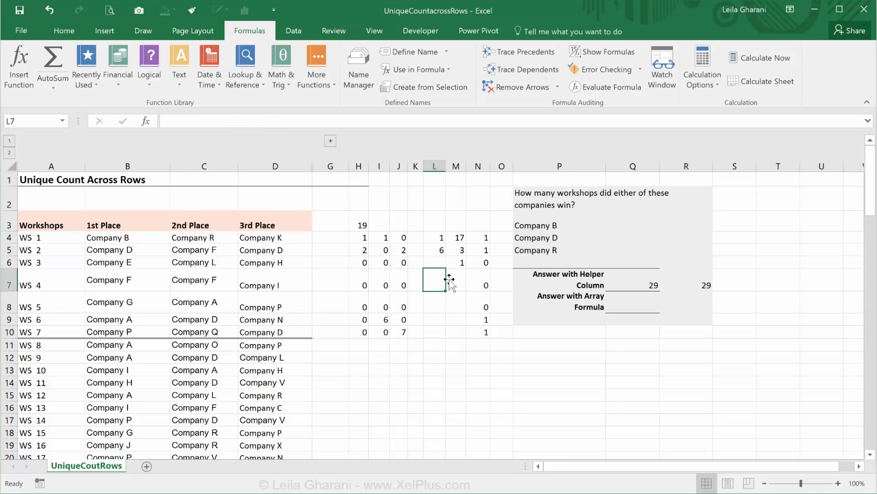
pyautogui.click(455, 264)
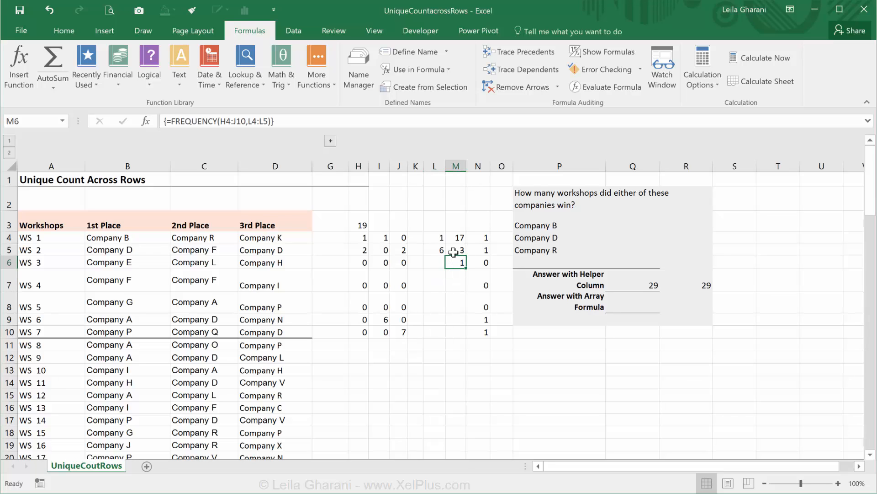
pyautogui.click(453, 251)
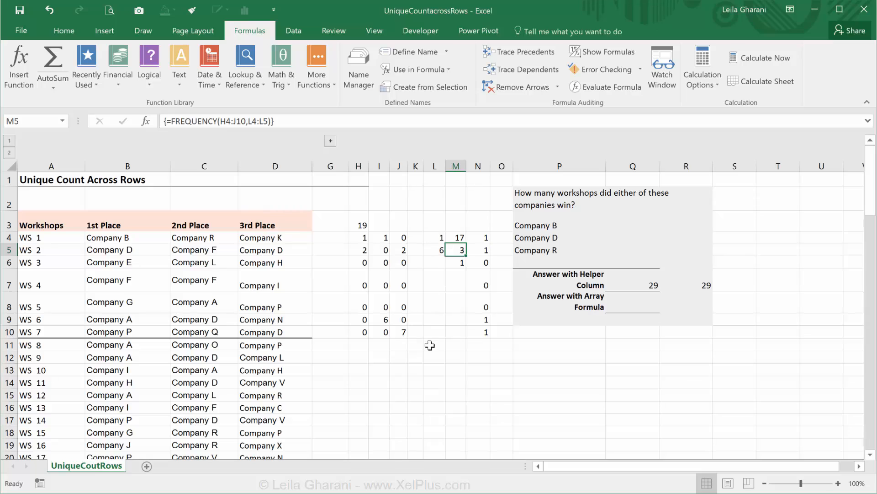
# Set the first bin in L4 to 0 and fill L4:L10 with the series 0 to 6
pyautogui.click(431, 238)
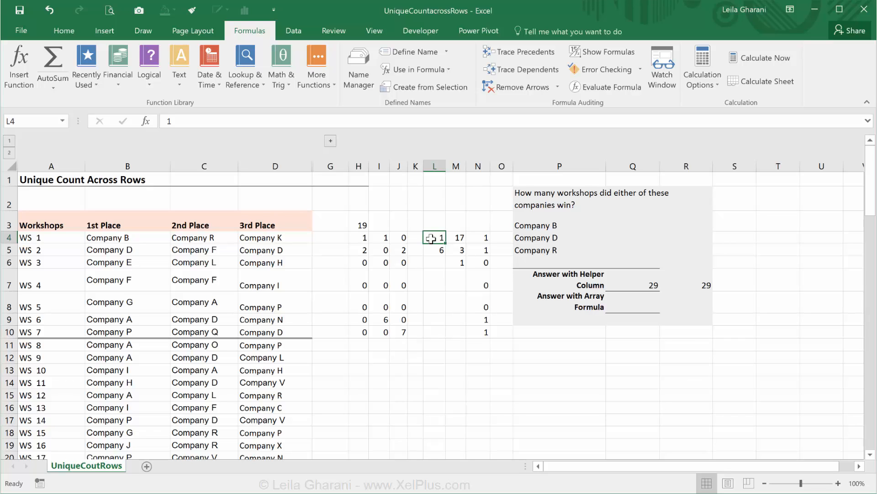
pyautogui.write('0')
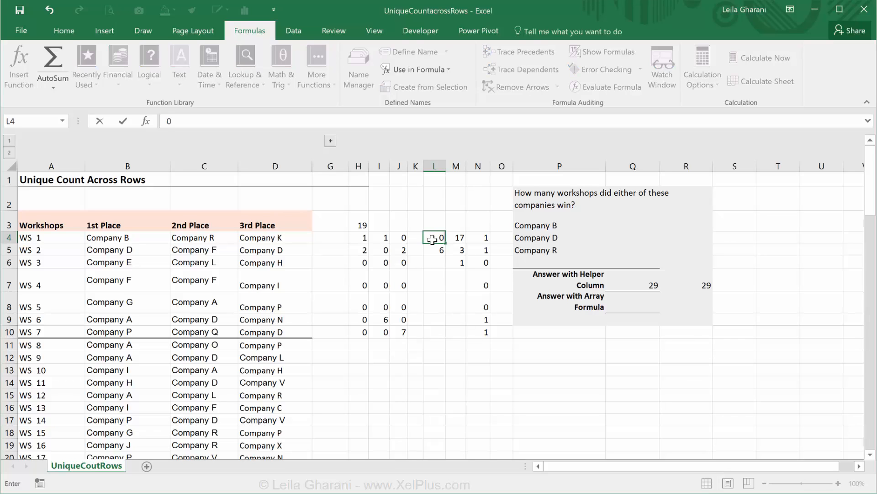
pyautogui.hotkey('ctrl', 'Return')
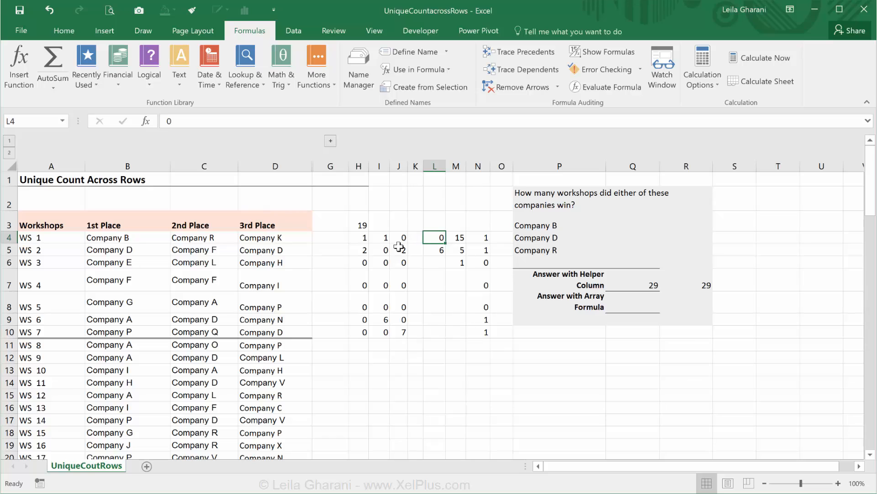
pyautogui.click(438, 253)
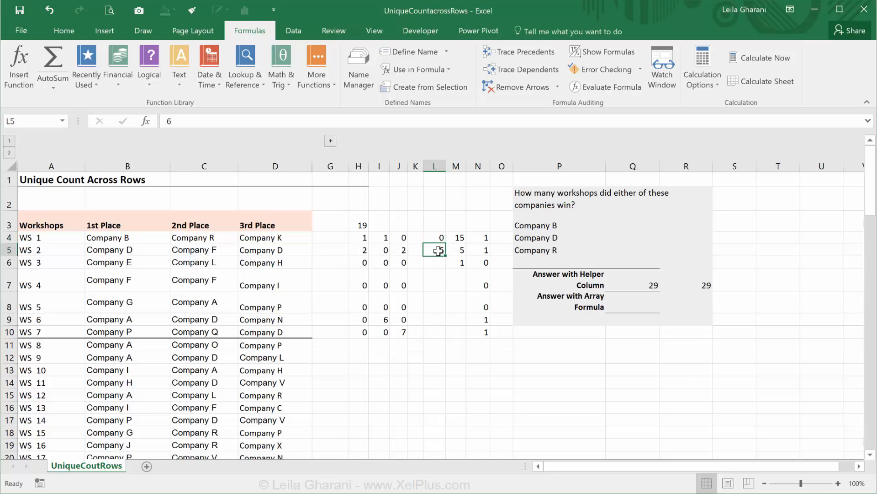
pyautogui.click(436, 239)
pyautogui.moveTo(445, 243); pyautogui.dragTo(445, 338)
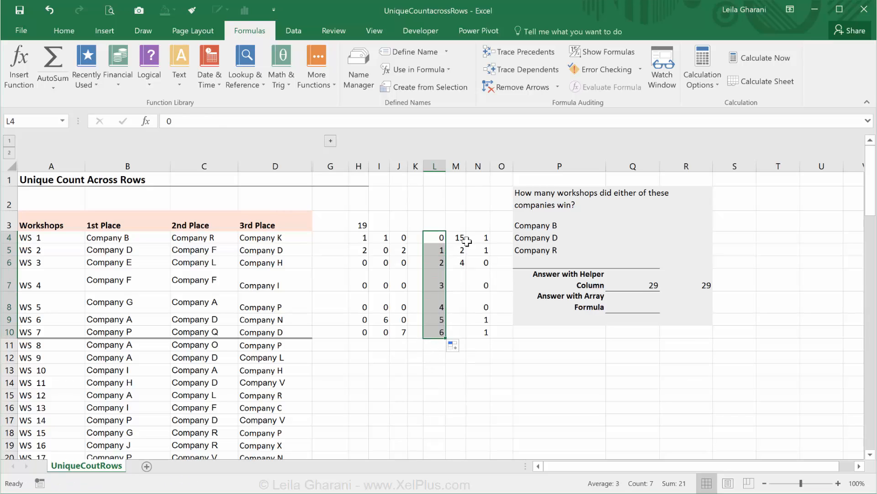
# Extend the FREQUENCY array formula to M4:M11, using L4:L10 as the bins array
pyautogui.moveTo(456, 237); pyautogui.dragTo(448, 346)
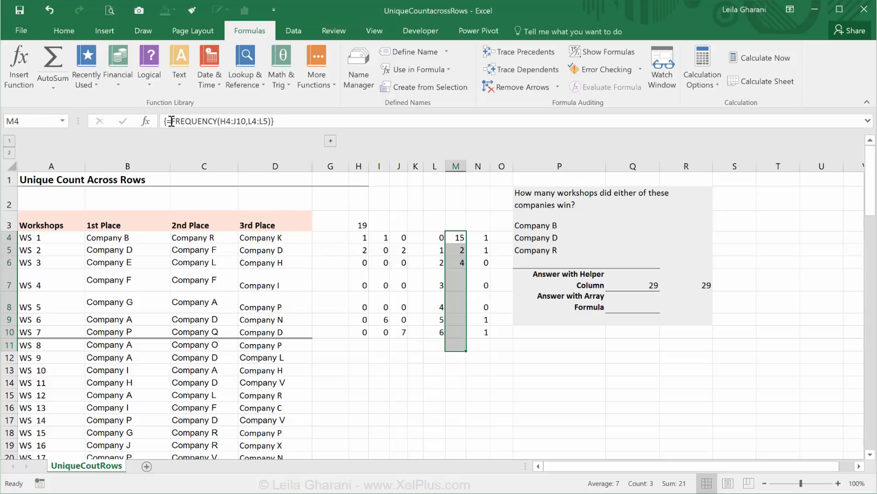
pyautogui.click(171, 121)
pyautogui.moveTo(270, 121); pyautogui.dragTo(247, 122)
pyautogui.moveTo(435, 237); pyautogui.dragTo(439, 332)
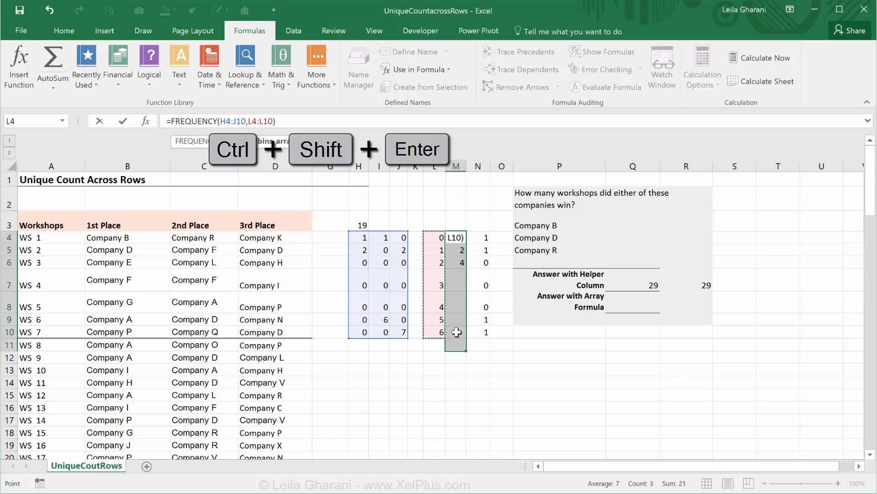
pyautogui.hotkey('ctrl', 'shift', 'Return')
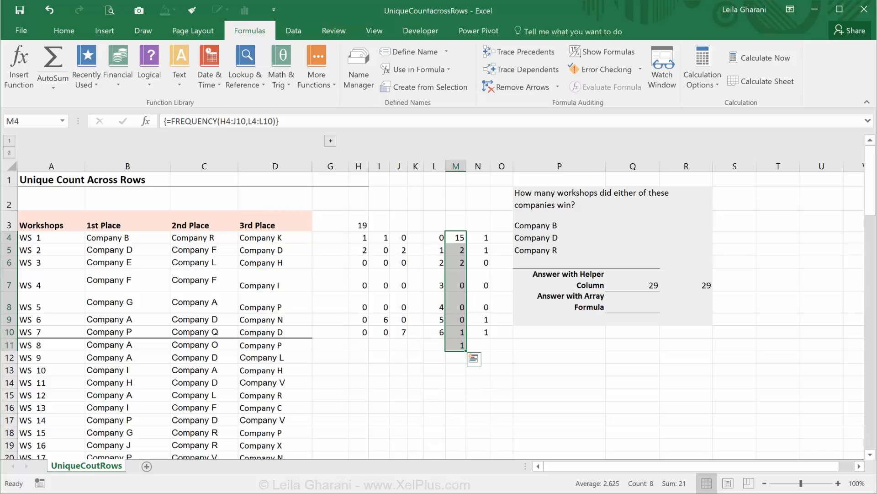
# Compare the counts in M4:M11 with the one-or-zero results starting in N4, and M4 with the zero bin in L4
pyautogui.click(457, 346)
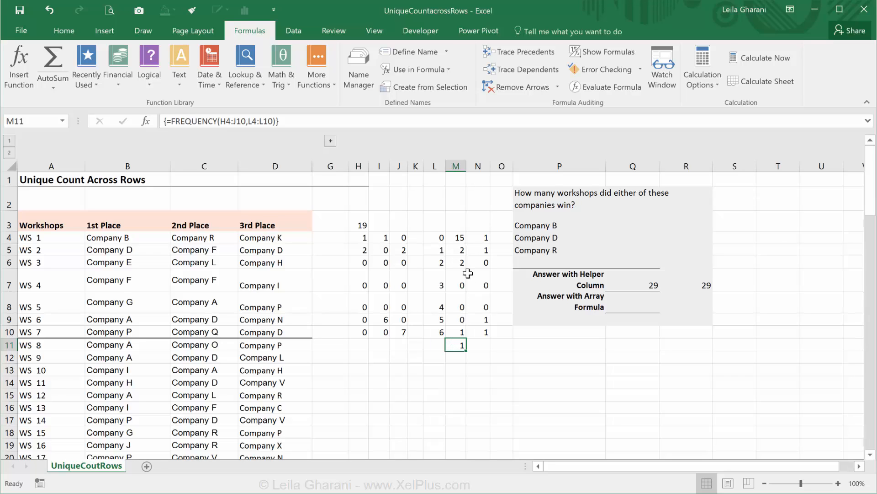
pyautogui.click(459, 237)
pyautogui.moveTo(459, 237); pyautogui.dragTo(459, 345)
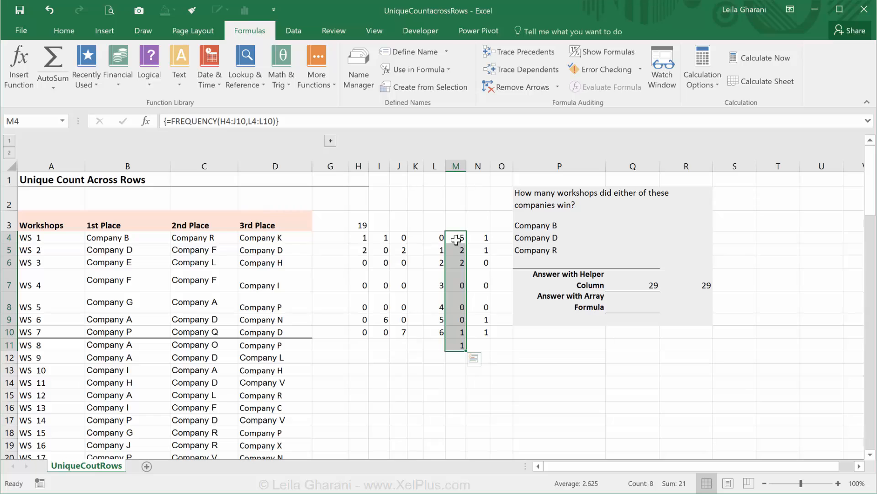
pyautogui.click(480, 239)
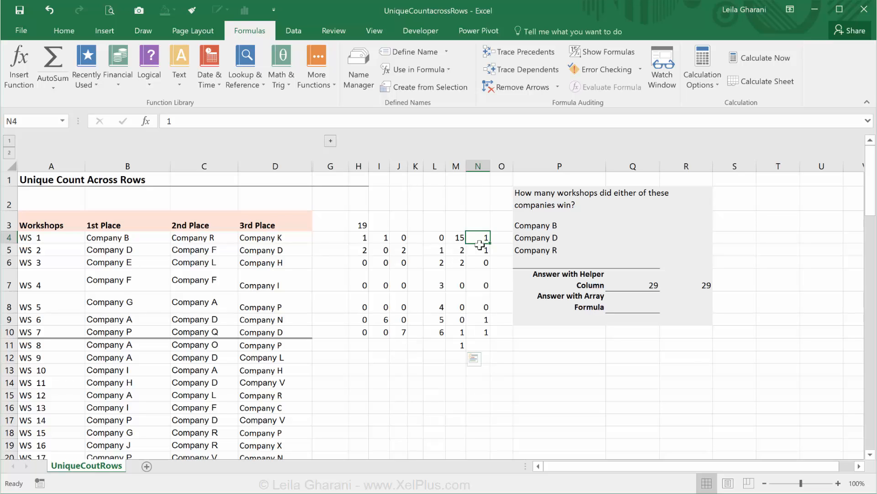
pyautogui.click(434, 240)
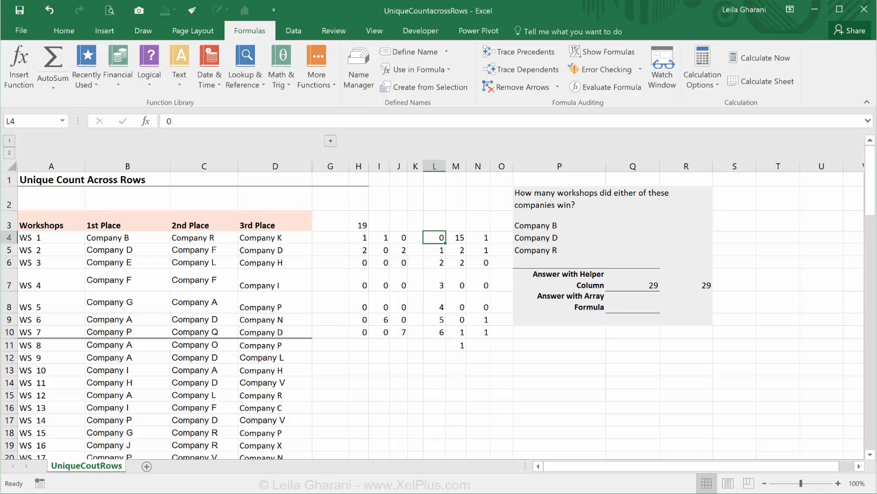
pyautogui.moveTo(455, 237); pyautogui.dragTo(439, 237)
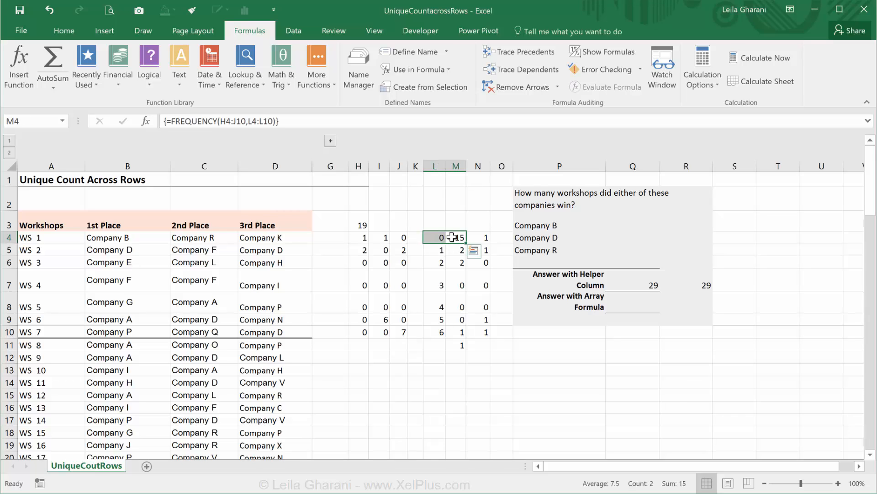
pyautogui.click(452, 237)
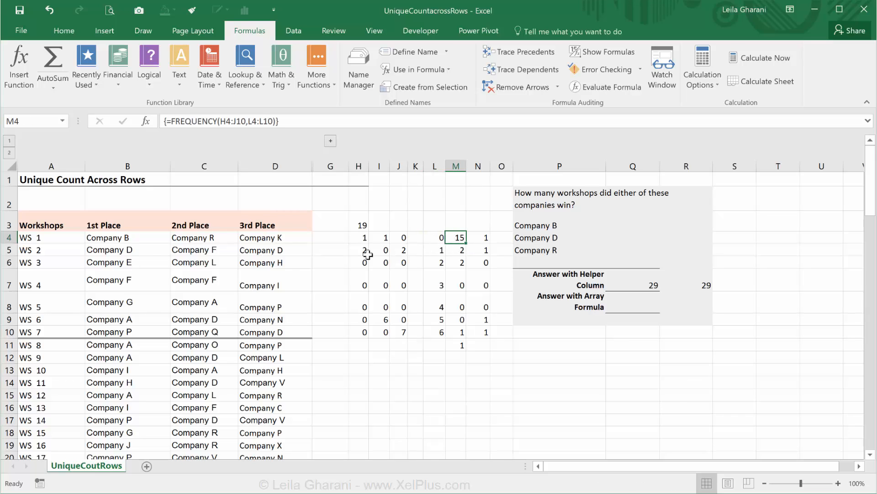
# Review the placings in B4:D10 and the workshops in A4:A10 against the companies listed in P3:P5
pyautogui.moveTo(105, 237); pyautogui.dragTo(266, 329)
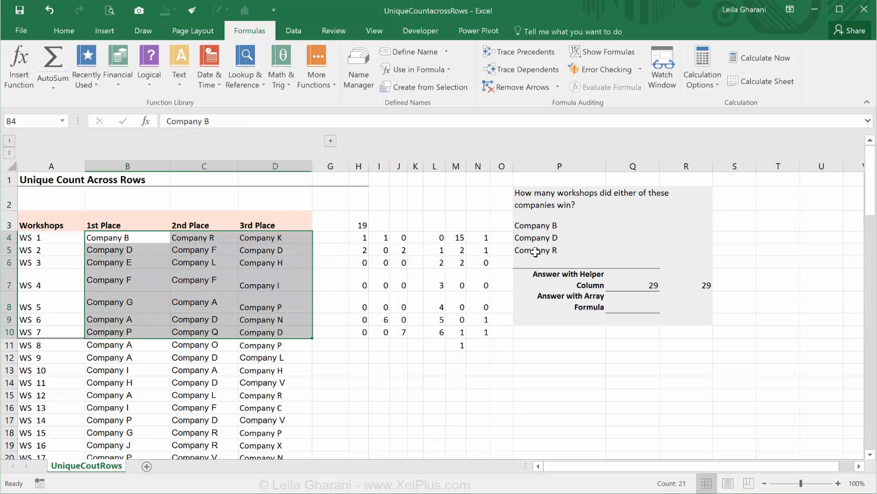
pyautogui.click(181, 279)
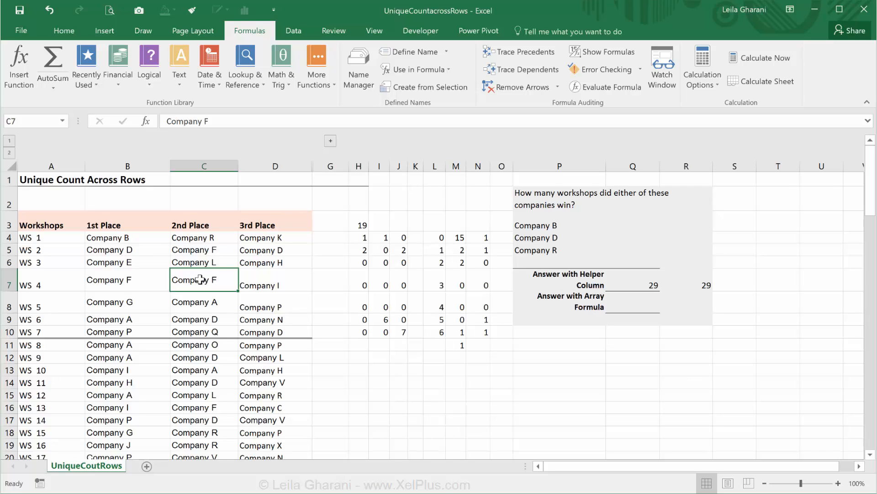
pyautogui.click(50, 237)
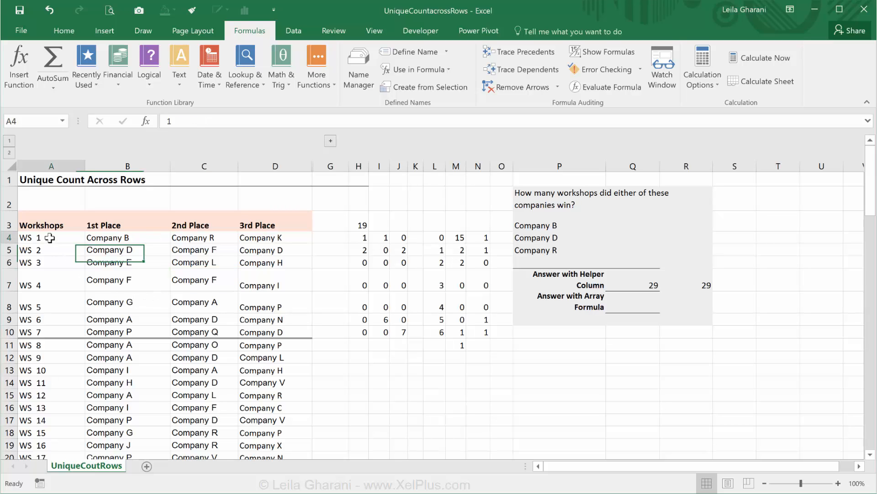
pyautogui.moveTo(49, 238); pyautogui.dragTo(45, 331)
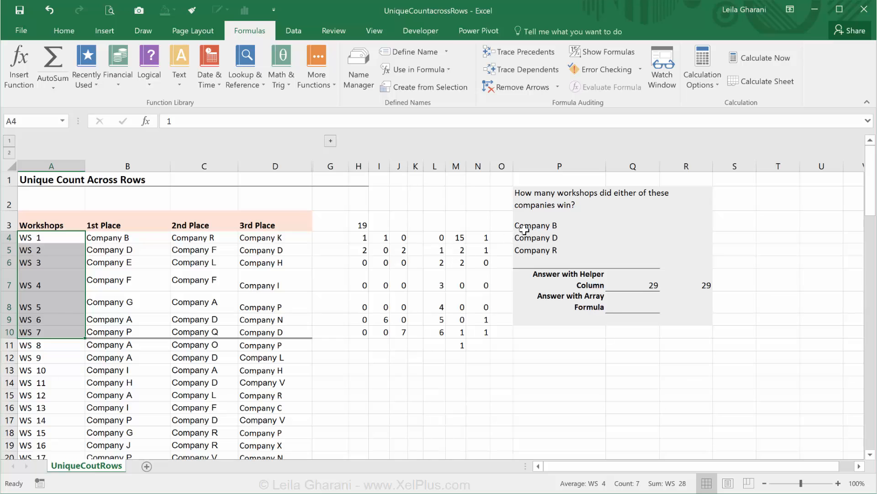
pyautogui.moveTo(524, 230); pyautogui.dragTo(525, 251)
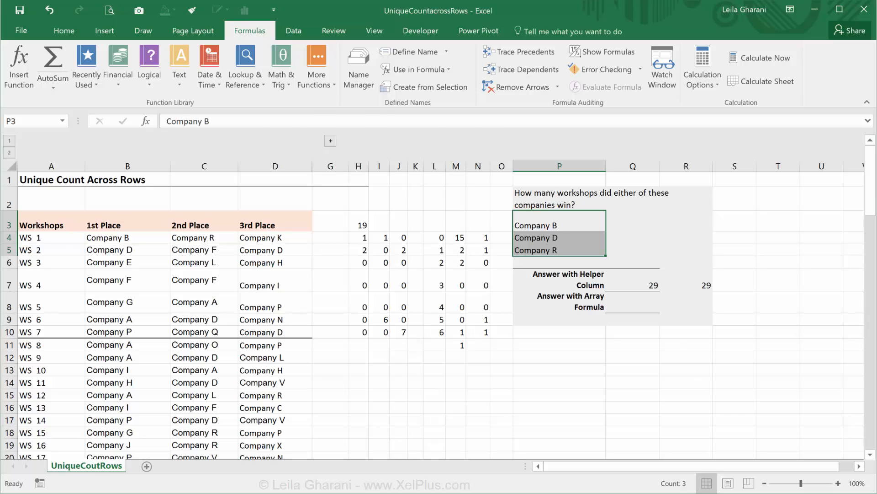
# Nest FREQUENCY inside the SUMPRODUCT formula in H3, using the existing company-match and row-number expression as its data array
pyautogui.click(359, 222)
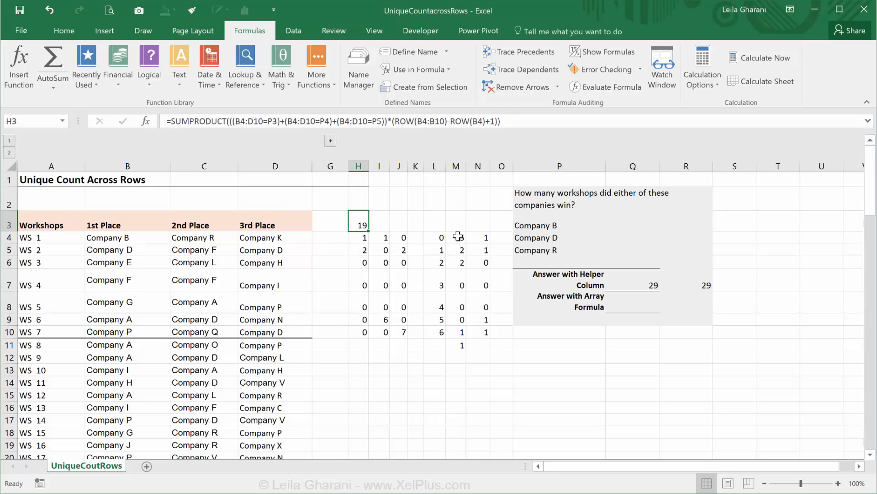
pyautogui.moveTo(457, 236); pyautogui.dragTo(457, 345)
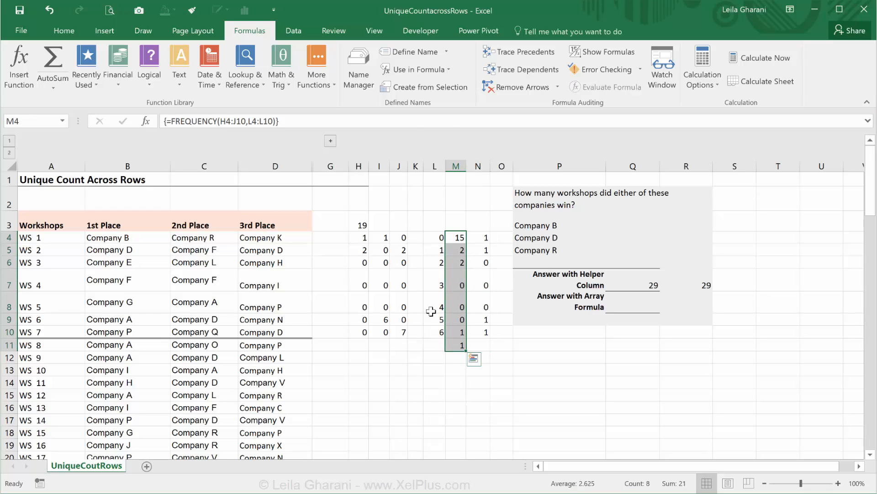
pyautogui.click(357, 223)
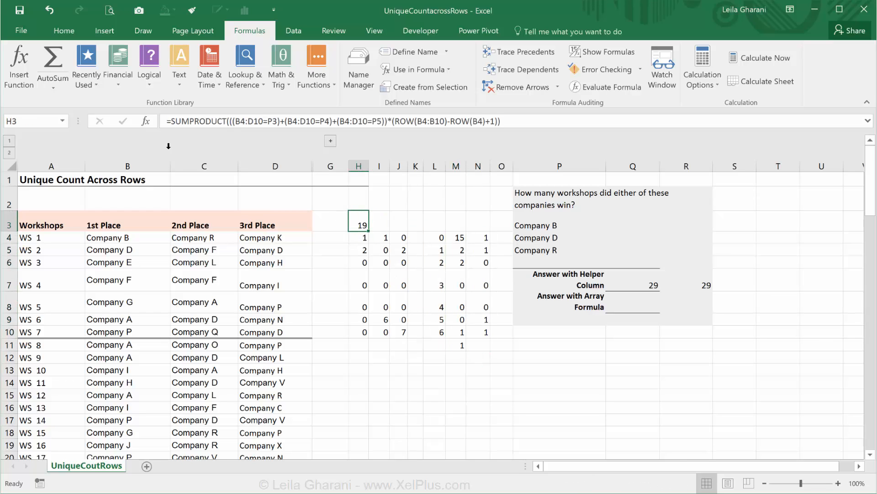
pyautogui.click(230, 121)
pyautogui.write('(')
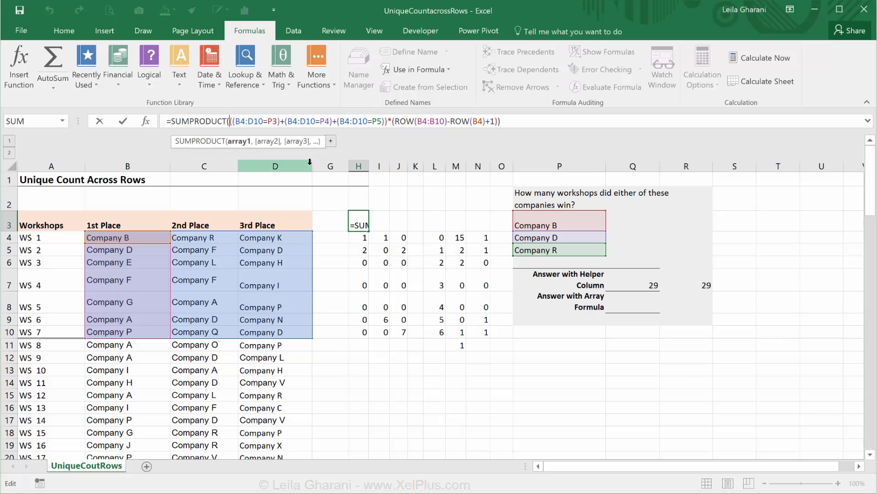
pyautogui.press('BackSpace')
pyautogui.write('fre')
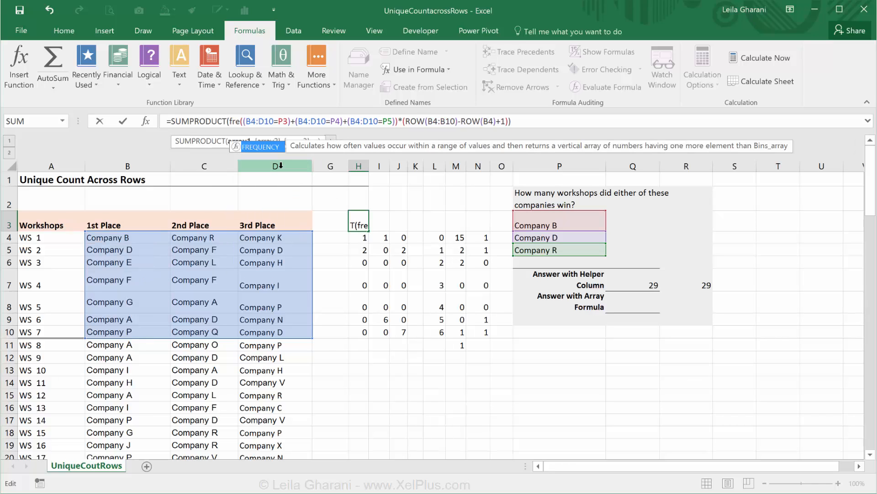
pyautogui.doubleClick(275, 144)
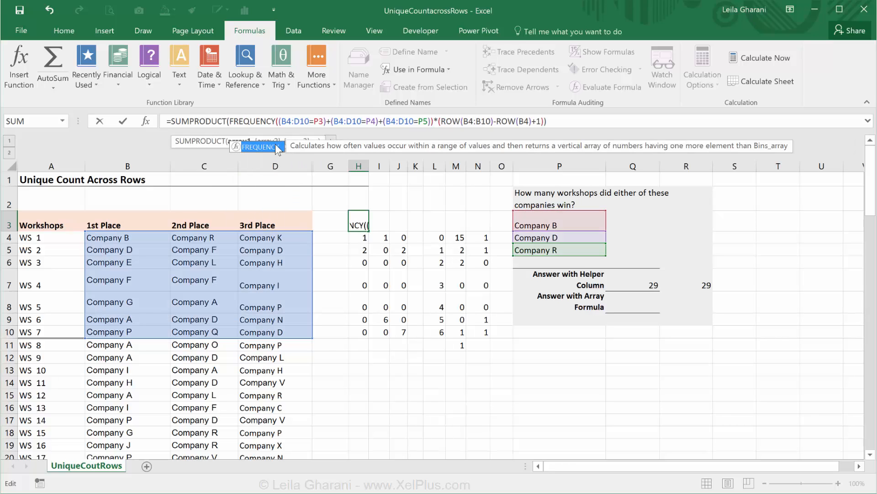
pyautogui.write('(')
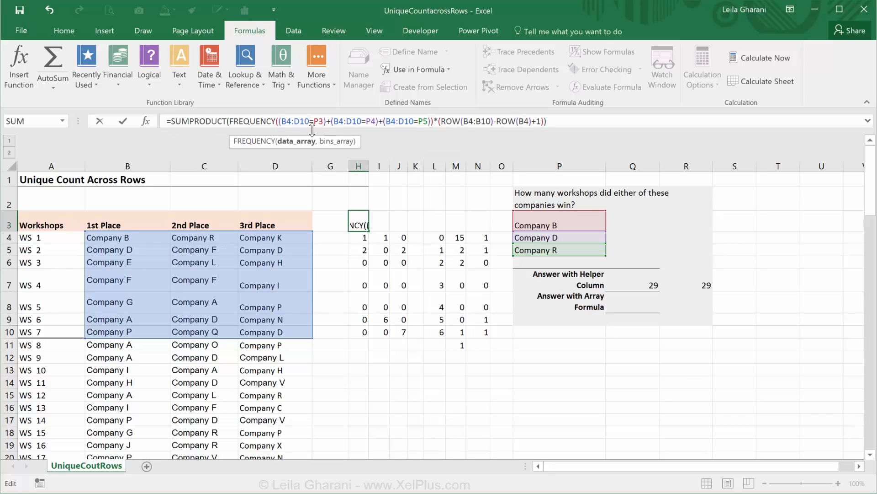
pyautogui.write('(')
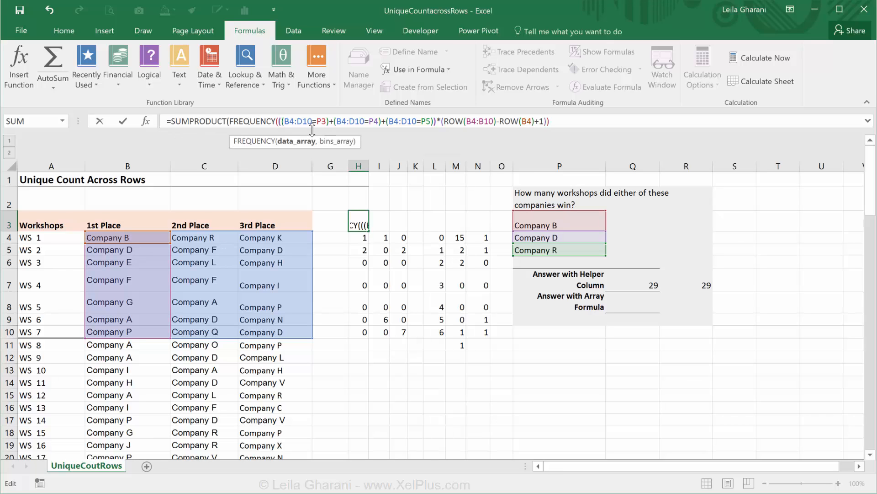
pyautogui.click(548, 122)
pyautogui.write(',')
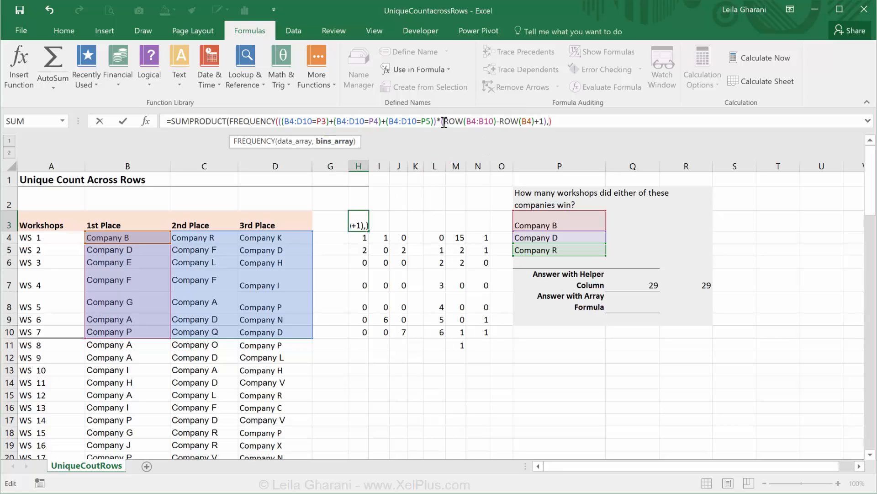
# Set the FREQUENCY bins array in H3 to ROW(B4:B10)-ROW(B4) and enter the completed formula
pyautogui.moveTo(446, 122); pyautogui.dragTo(535, 130)
pyautogui.hotkey('ctrl', 'c')
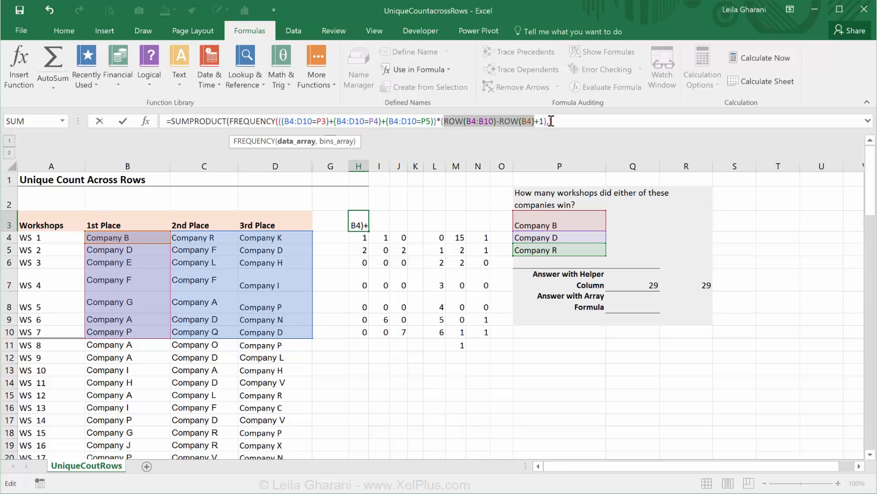
pyautogui.click(550, 121)
pyautogui.write(',')
pyautogui.hotkey('ctrl', 'v')
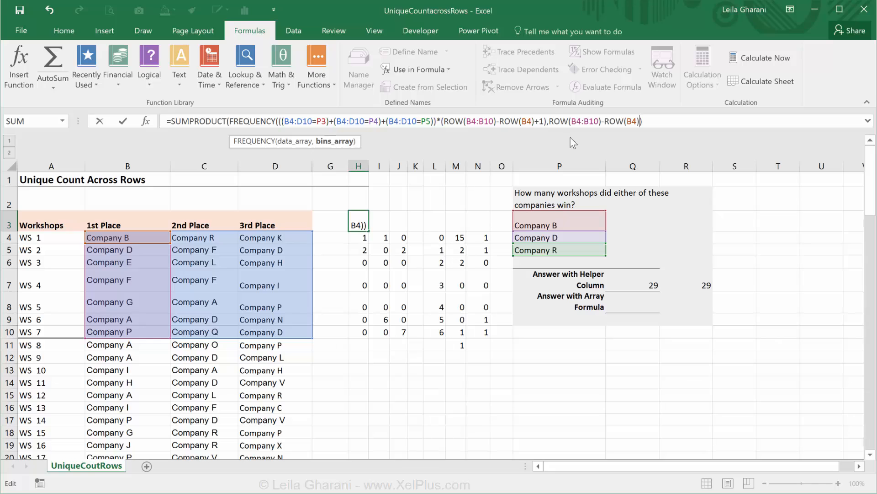
pyautogui.write(')')
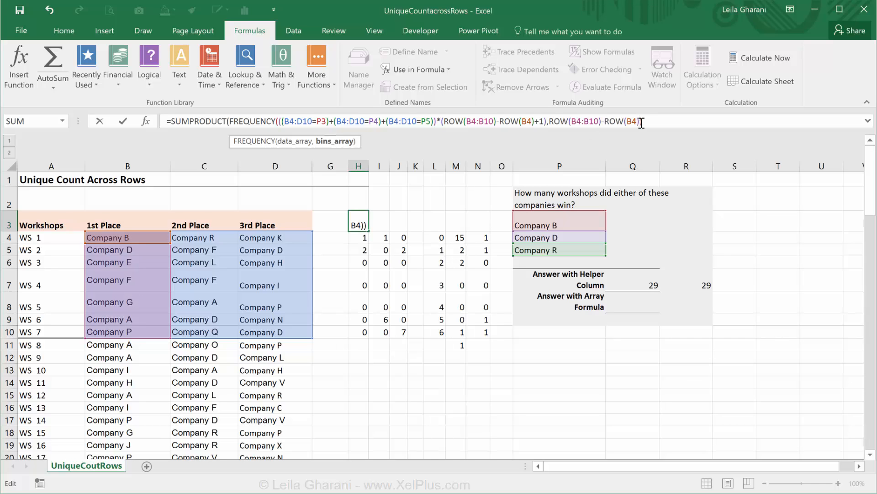
pyautogui.write(')')
pyautogui.hotkey('ctrl', 'Return')
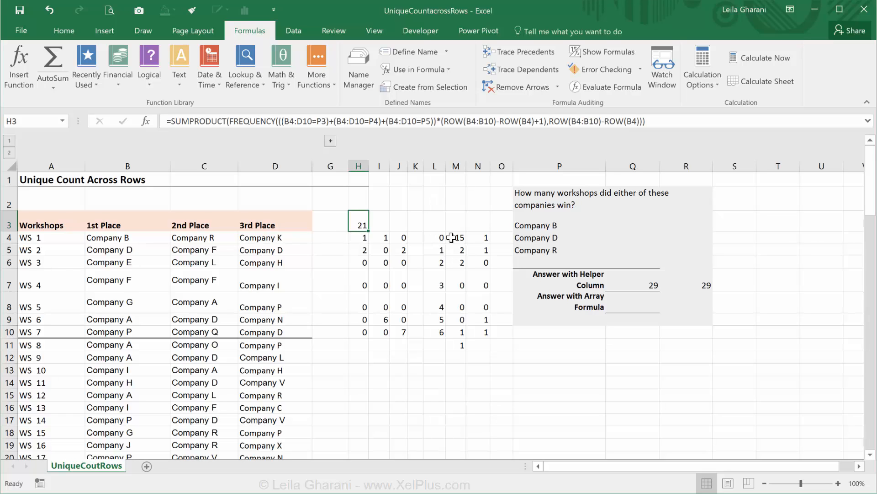
# Evaluate the FREQUENCY part of H3 in place, compare its array with M4:M11, and leave the formula as it was
pyautogui.moveTo(451, 238); pyautogui.dragTo(457, 346)
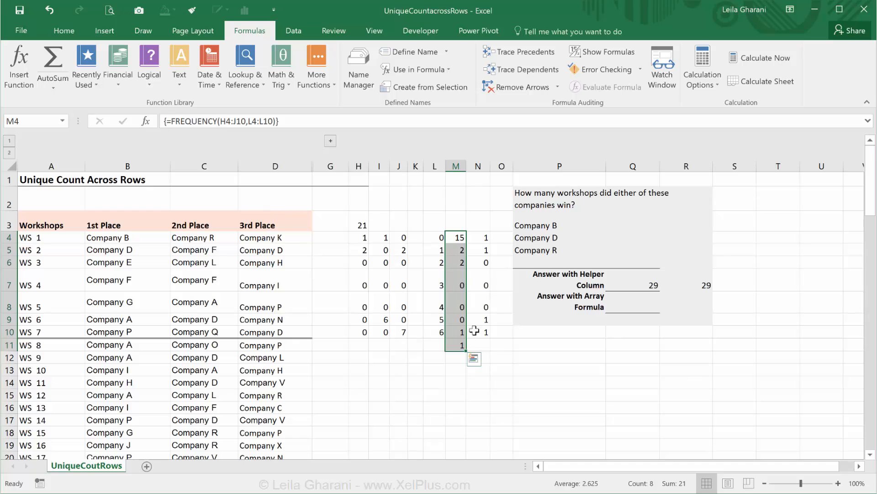
pyautogui.click(349, 222)
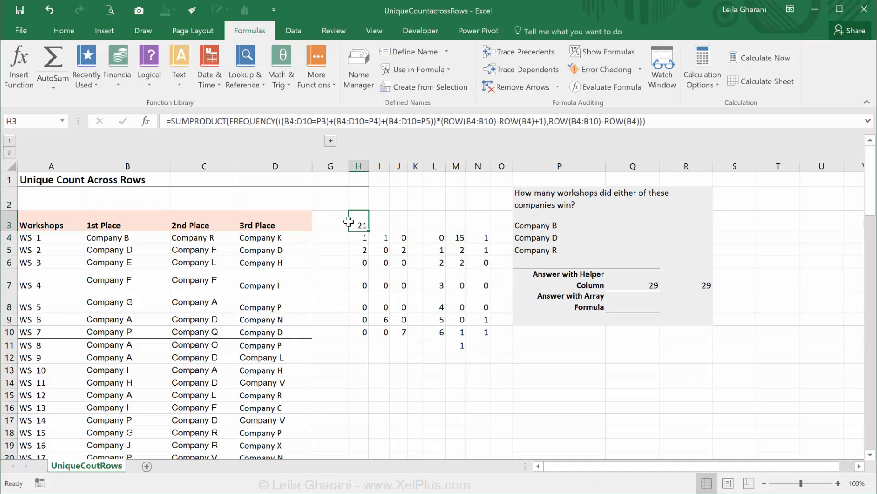
pyautogui.moveTo(230, 121); pyautogui.dragTo(644, 121)
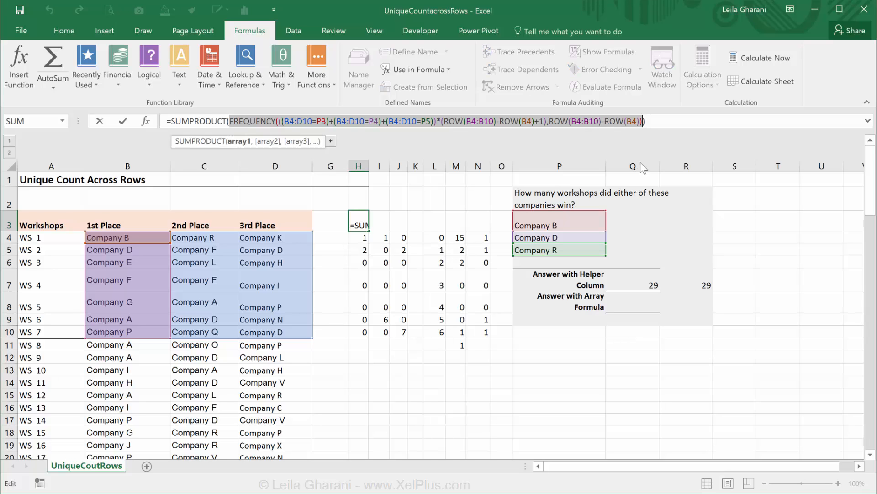
pyautogui.press('F9')
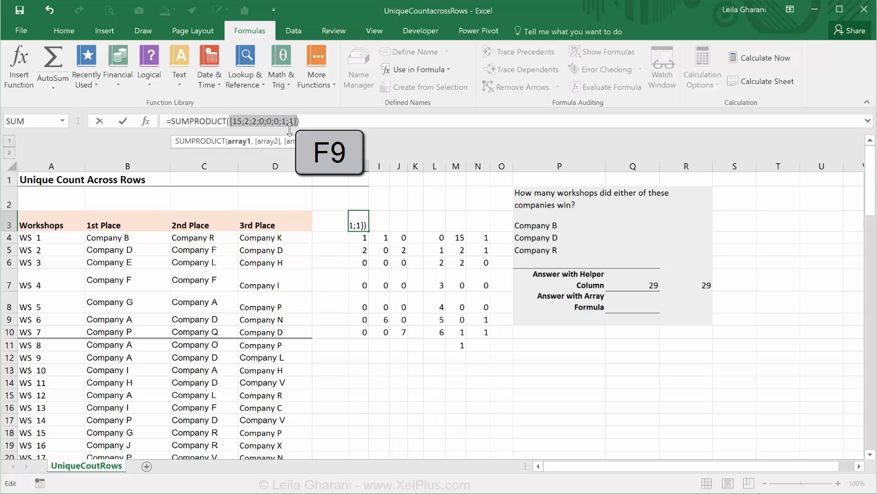
pyautogui.press('Escape')
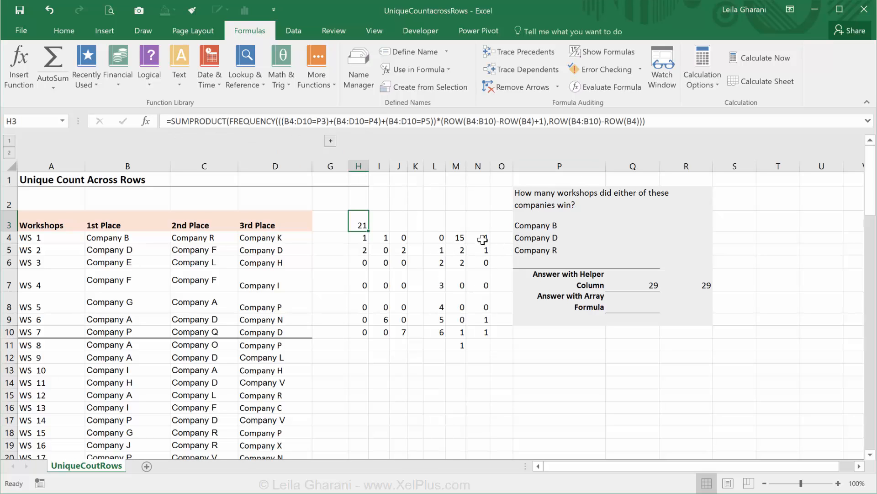
pyautogui.moveTo(483, 238); pyautogui.dragTo(471, 320)
pyautogui.click(458, 238)
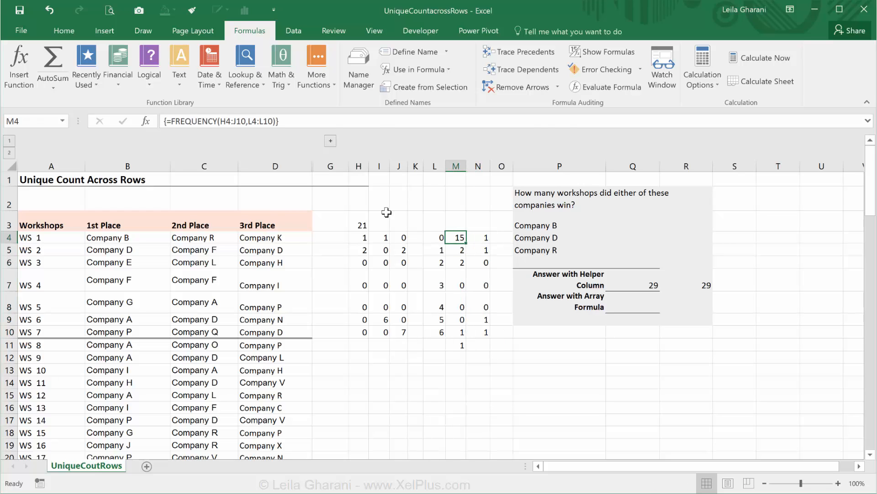
# Add the comparison >0 after the FREQUENCY function inside the SUMPRODUCT formula in H3
pyautogui.click(365, 226)
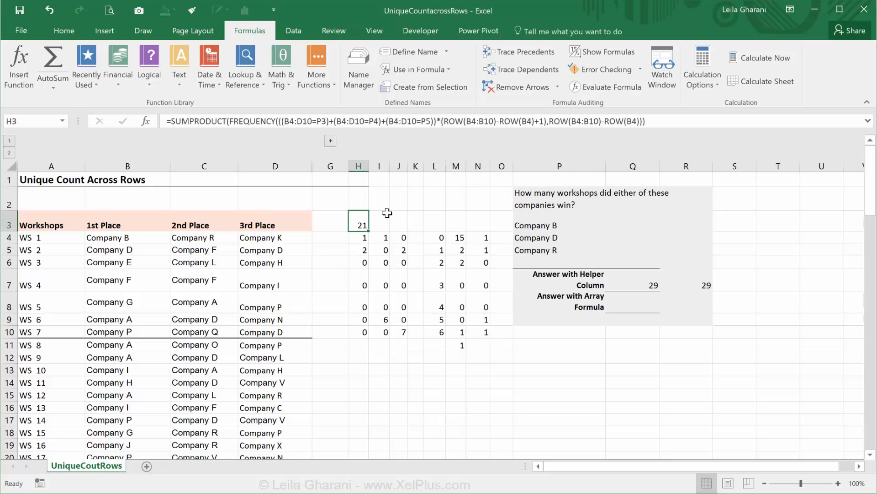
pyautogui.click(645, 121)
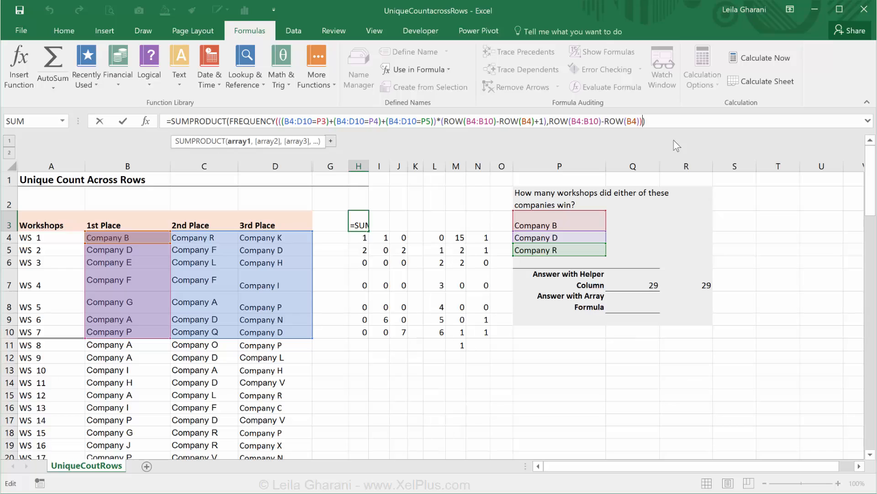
pyautogui.press('Left')
pyautogui.write('>0')
# Evaluate the SUMPRODUCT argument in H3 in place to inspect its TRUE/FALSE array, and restore the formula text
pyautogui.click(238, 142)
pyautogui.press('F9')
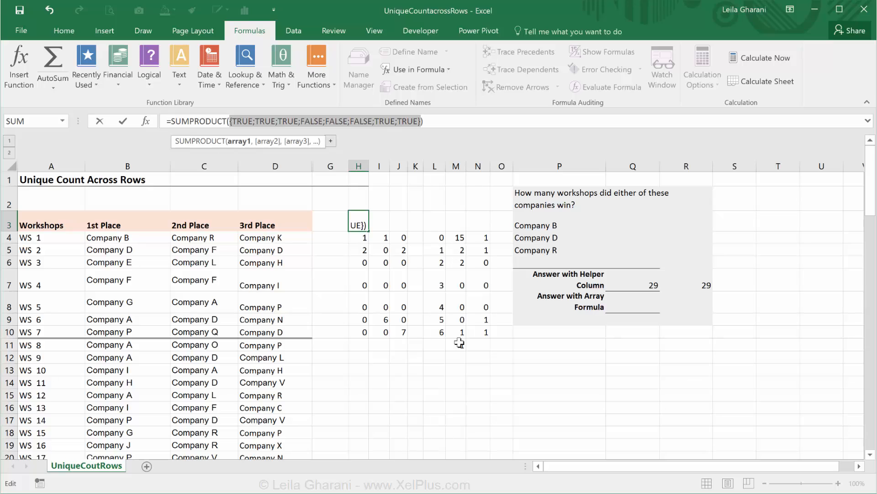
pyautogui.hotkey('ctrl', 'z')
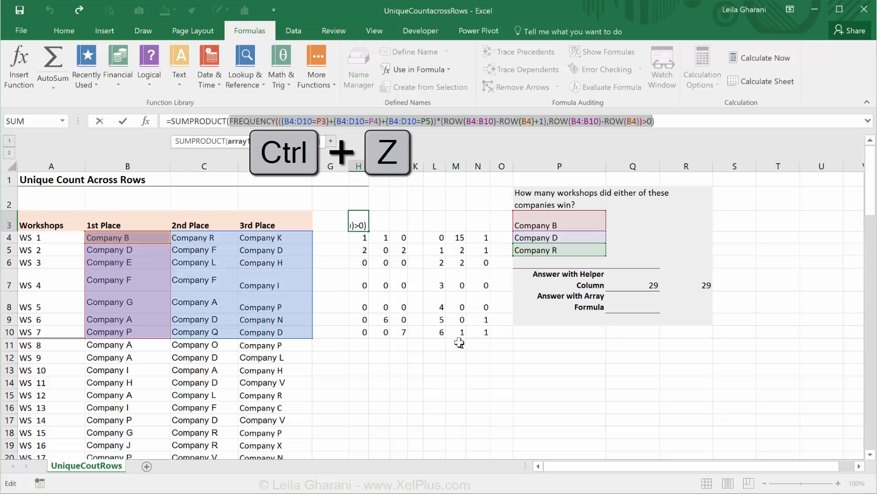
# Wrap the FREQUENCY comparison in H3 in parentheses preceded by a double minus, and enter the formula
pyautogui.click(230, 123)
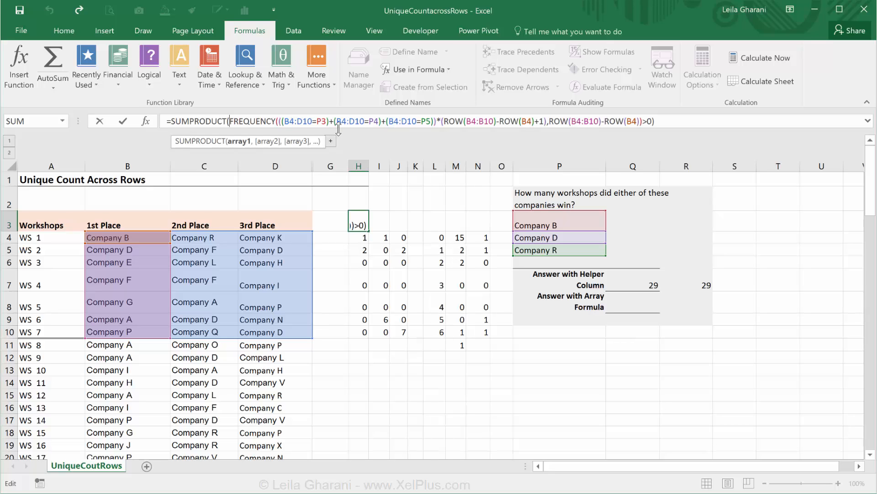
pyautogui.write('--(')
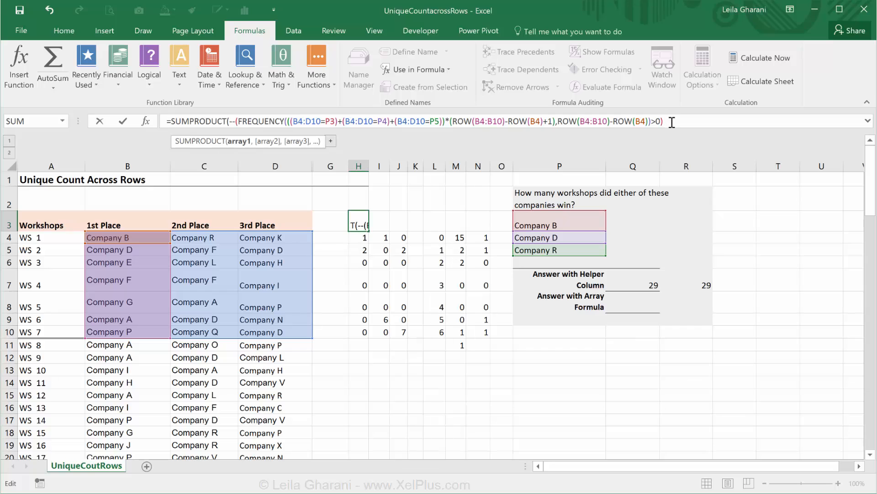
pyautogui.write(')')
pyautogui.hotkey('ctrl', 'Return')
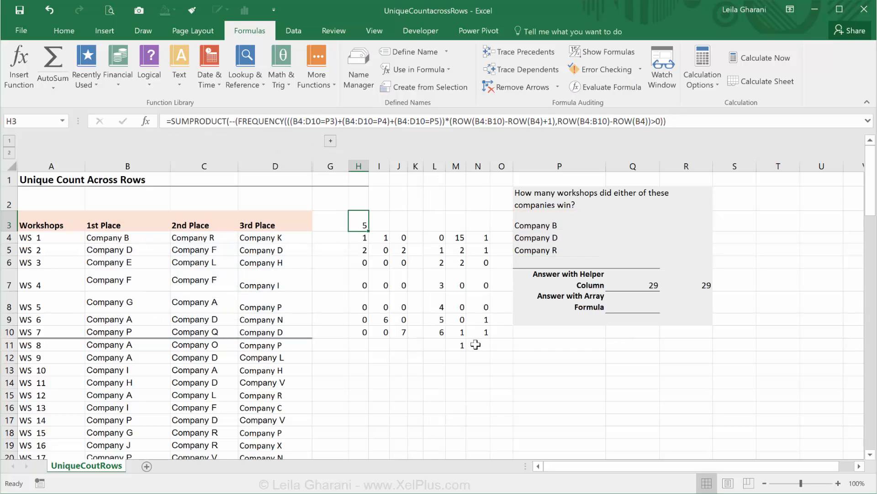
# Correct the one-or-zero results beside the counts: set N6 to 1, N9 to 0 and N11 to 1
pyautogui.click(475, 237)
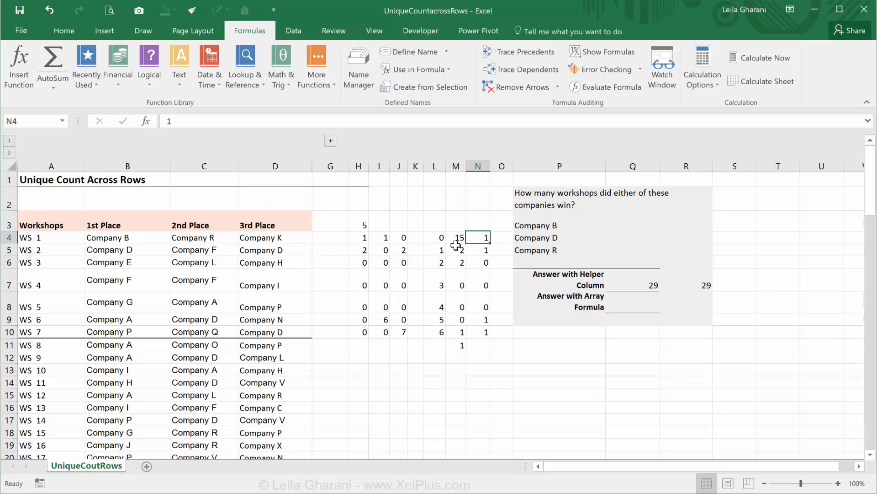
pyautogui.click(478, 260)
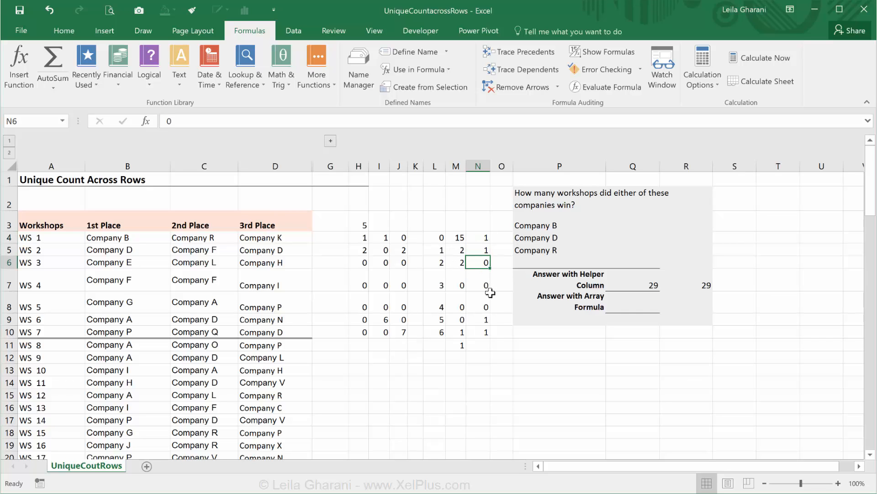
pyautogui.write('1')
pyautogui.press('Return')
pyautogui.click(478, 318)
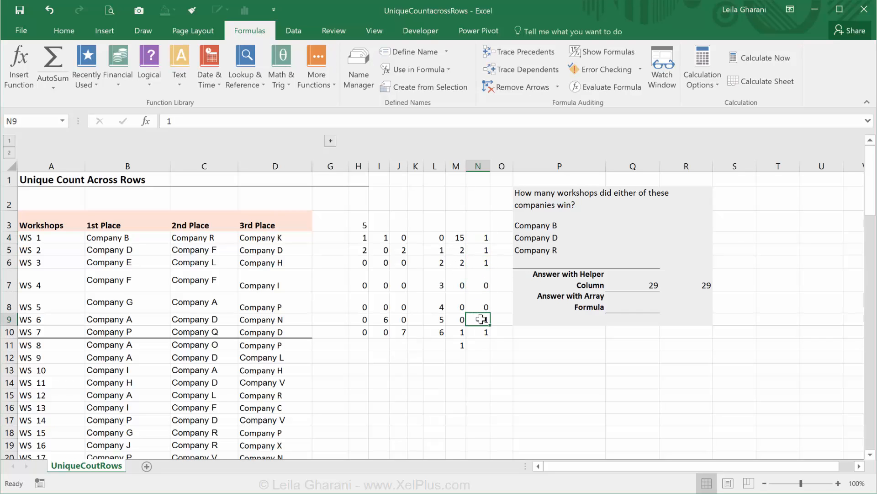
pyautogui.write('0')
pyautogui.click(485, 344)
pyautogui.write('1')
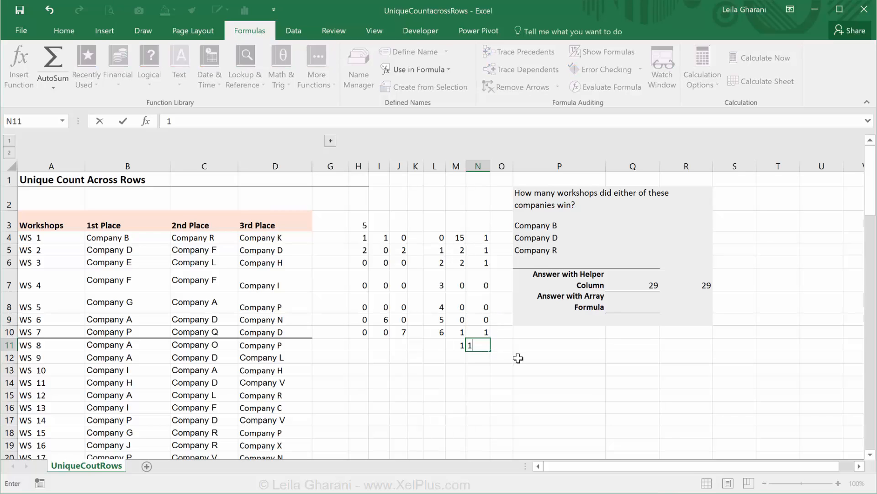
pyautogui.click(514, 356)
# Compare the sum of N4:N11 with that of N5:N11, which skips the zero bin in L4, against the result in H3
pyautogui.click(480, 241)
pyautogui.moveTo(480, 241); pyautogui.dragTo(484, 347)
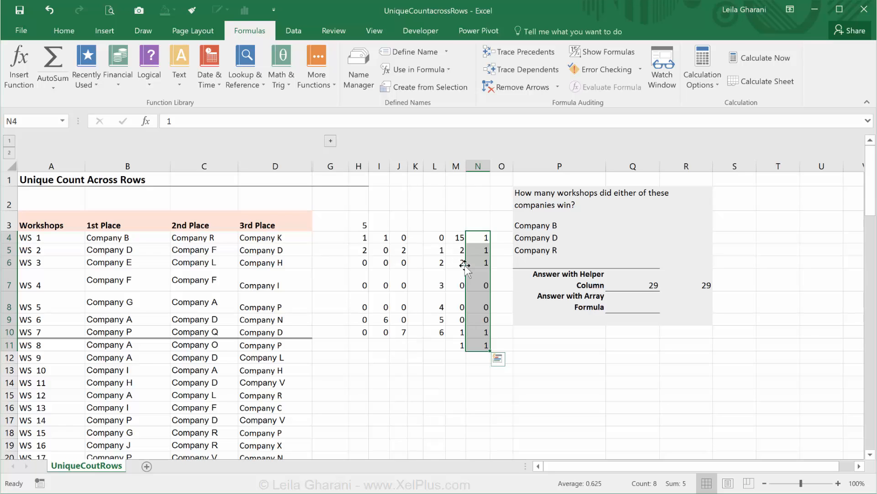
pyautogui.moveTo(479, 237); pyautogui.dragTo(437, 238)
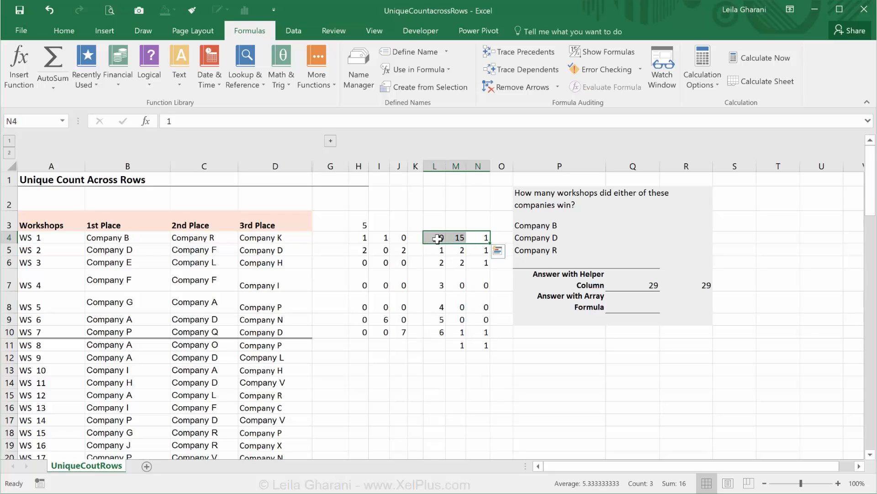
pyautogui.click(436, 238)
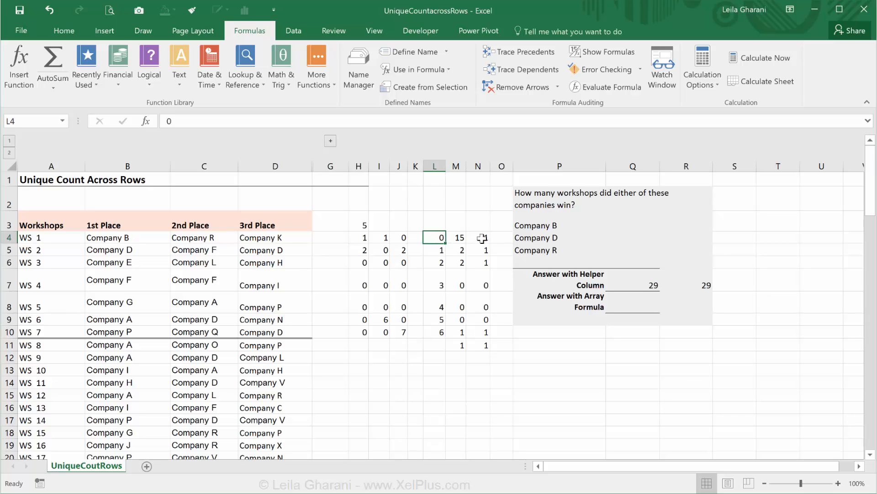
pyautogui.moveTo(482, 250); pyautogui.dragTo(483, 347)
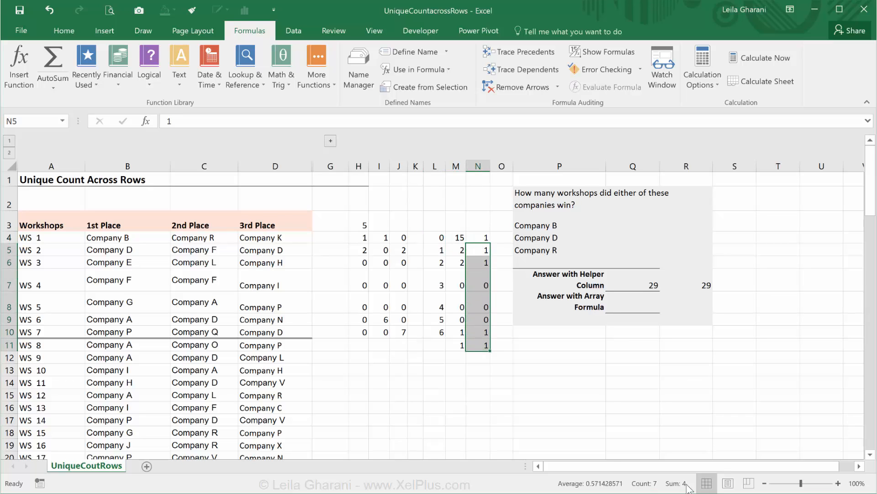
pyautogui.click(366, 223)
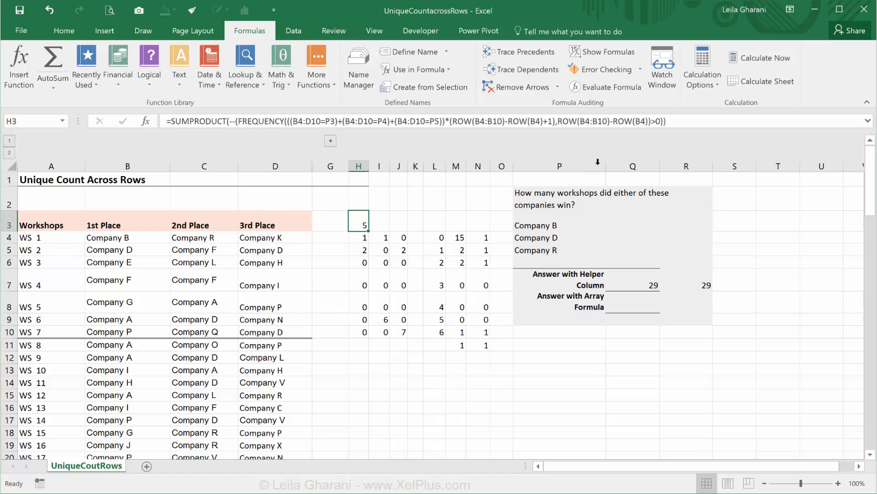
# Subtract 1 from the SUMPRODUCT result in H3 by appending -1 to the formula, excluding the zero bin
pyautogui.click(675, 121)
pyautogui.write('-1')
pyautogui.hotkey('ctrl', 'Return')
pyautogui.click(194, 279)
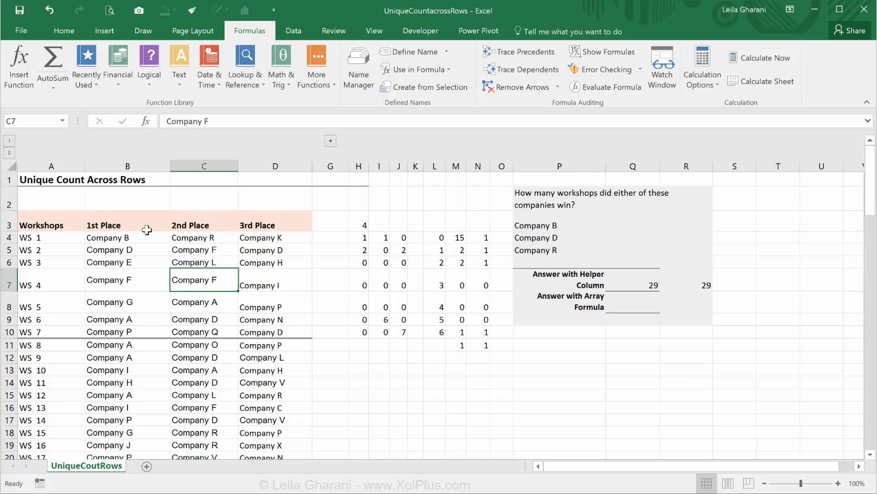
pyautogui.click(127, 238)
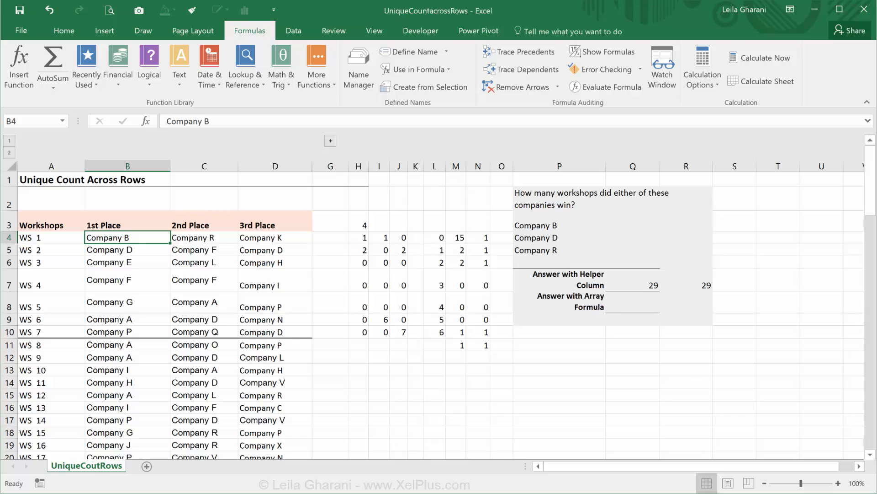
# Copy the complete formula text from H3 and enter it in Q8 as the array formula answer, keeping its references unshifted
pyautogui.click(364, 223)
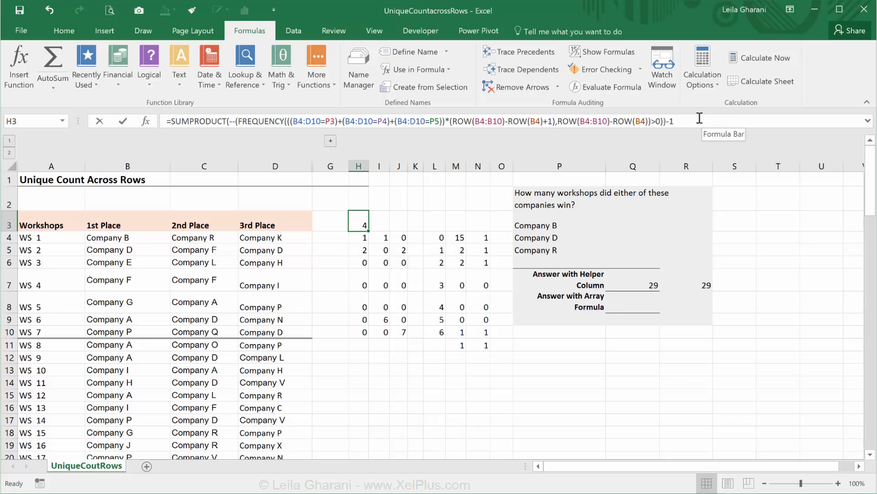
pyautogui.moveTo(737, 116); pyautogui.dragTo(130, 108)
pyautogui.hotkey('ctrl', 'c')
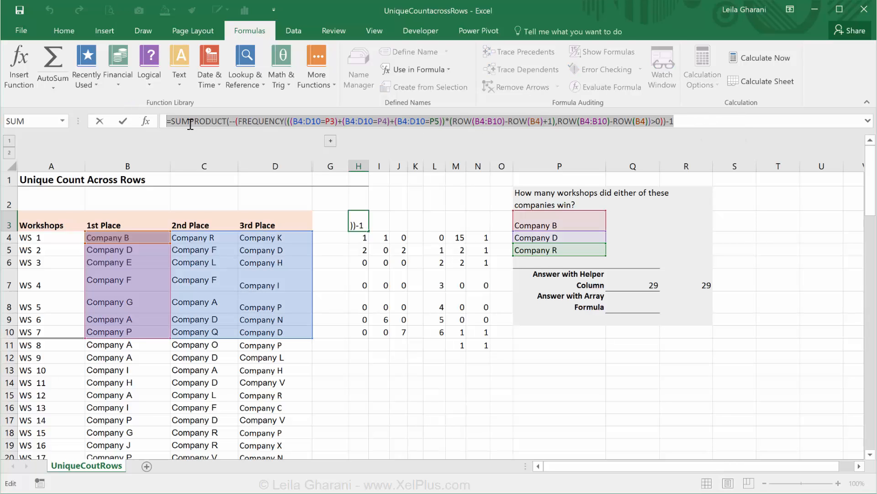
pyautogui.press('Escape')
pyautogui.click(618, 305)
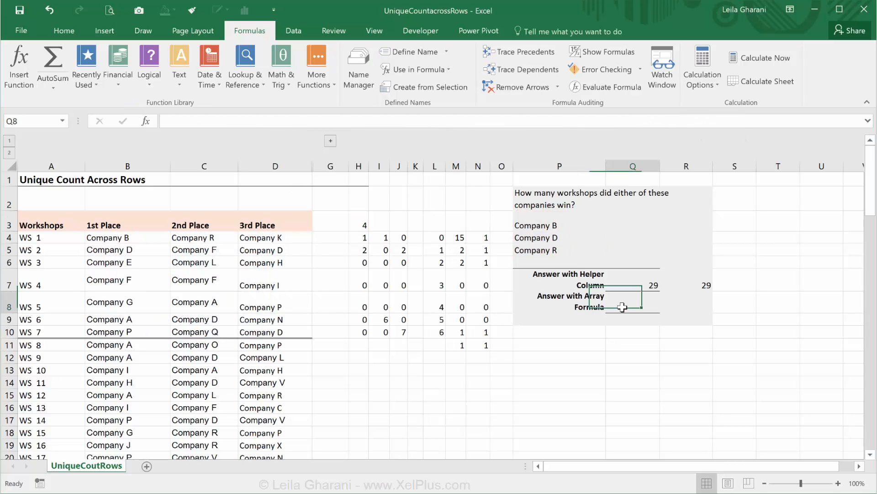
pyautogui.click(227, 121)
pyautogui.hotkey('ctrl', 'v')
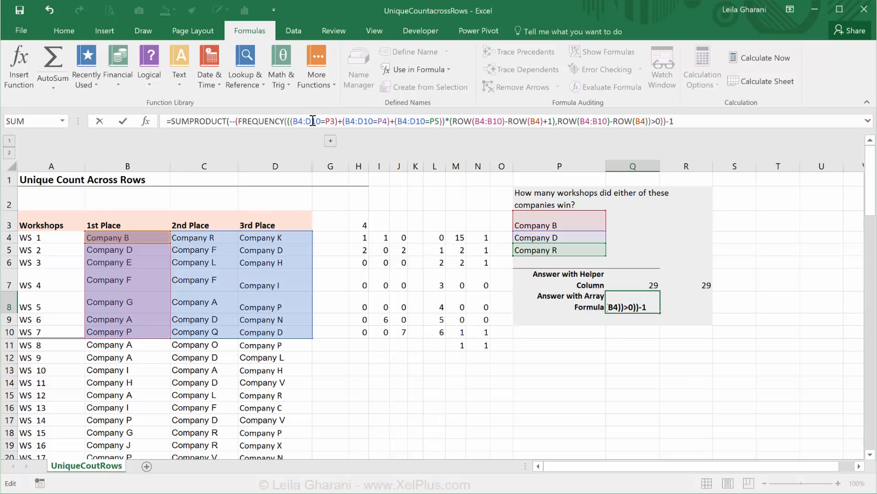
pyautogui.click(292, 121)
pyautogui.write('(')
pyautogui.hotkey('ctrl', 'shift', 'Return')
# Check where the workshop data ends, and replace every 10 with 53 in the Q8 formula to extend its ranges to row 53
pyautogui.click(107, 302)
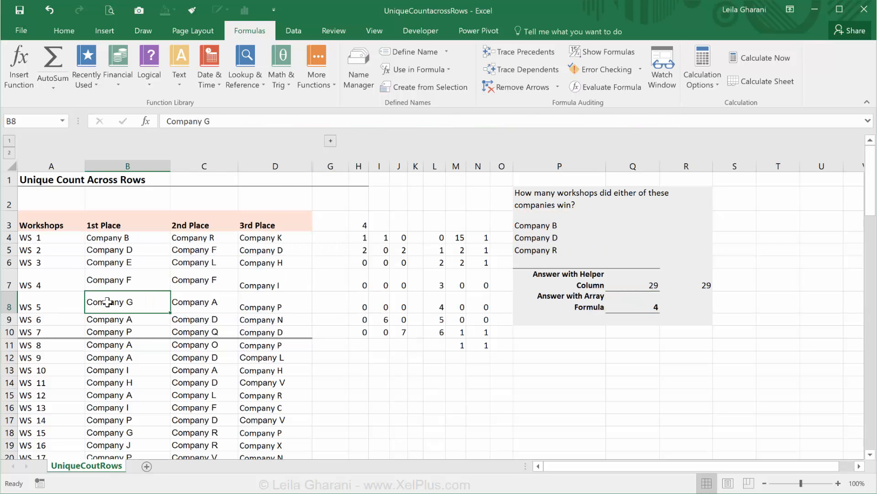
pyautogui.hotkey('ctrl', 'Down')
pyautogui.hotkey('ctrl', 'Up')
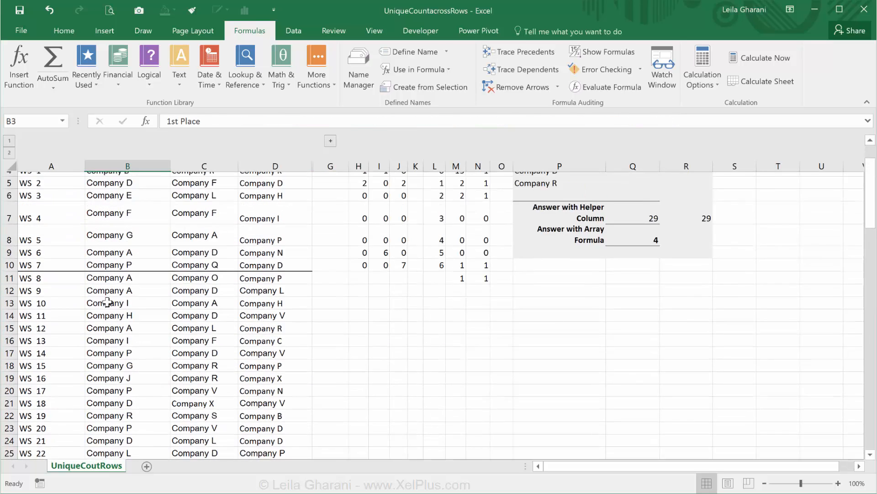
pyautogui.press('Up')
pyautogui.moveTo(640, 294); pyautogui.dragTo(668, 293)
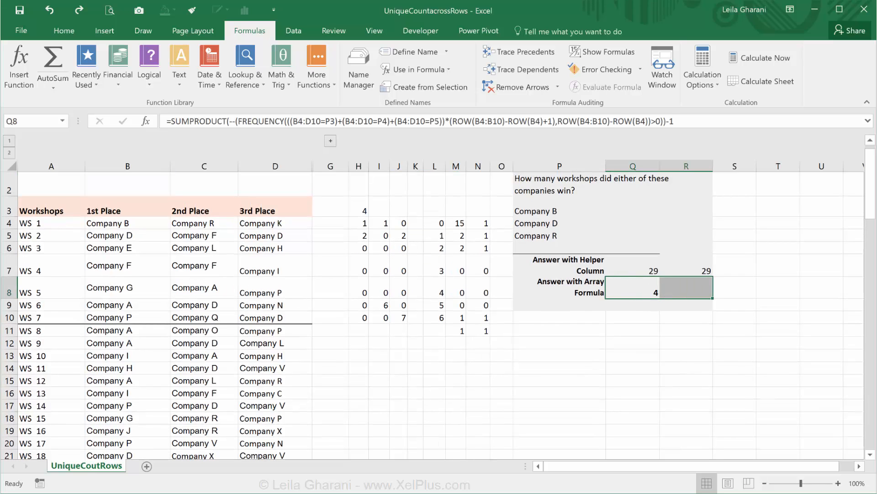
pyautogui.hotkey('ctrl', 'h')
pyautogui.write('1')
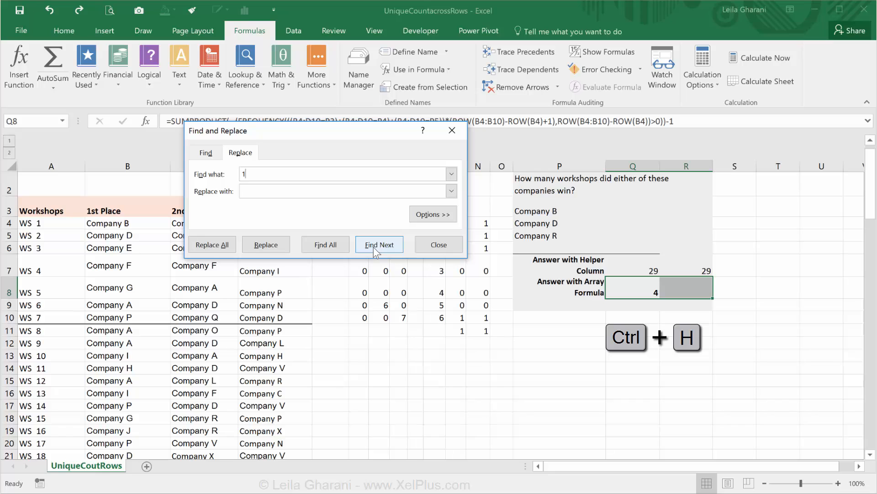
pyautogui.write('0')
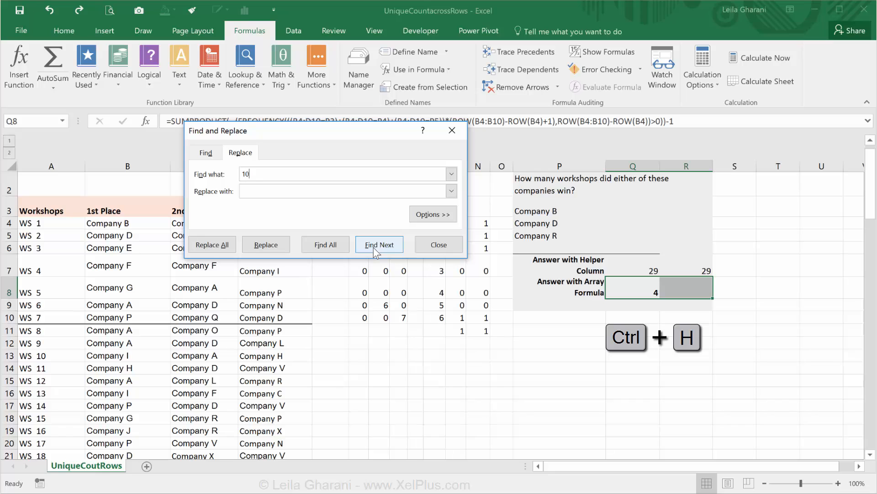
pyautogui.click(274, 192)
pyautogui.write('53')
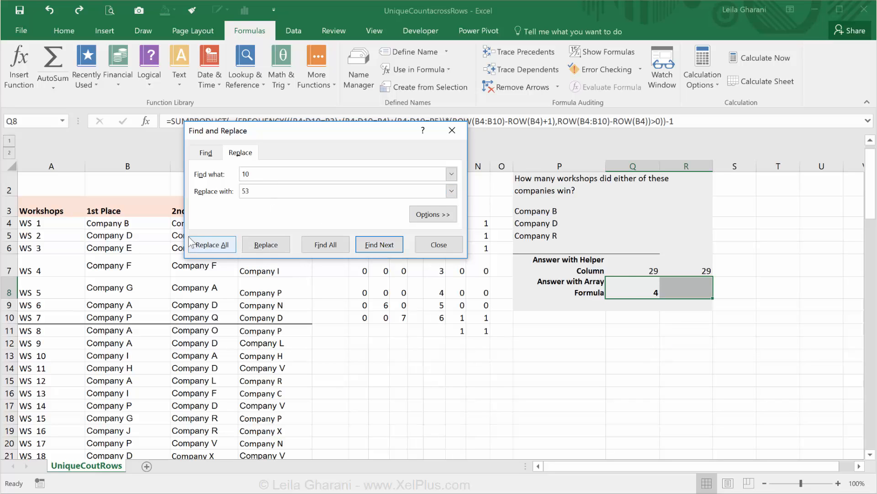
pyautogui.click(210, 244)
pyautogui.click(435, 288)
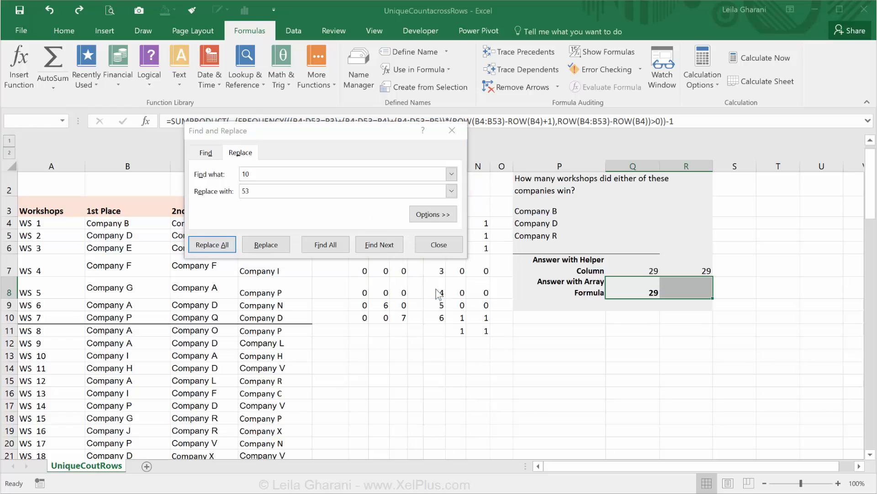
pyautogui.click(440, 244)
pyautogui.click(633, 288)
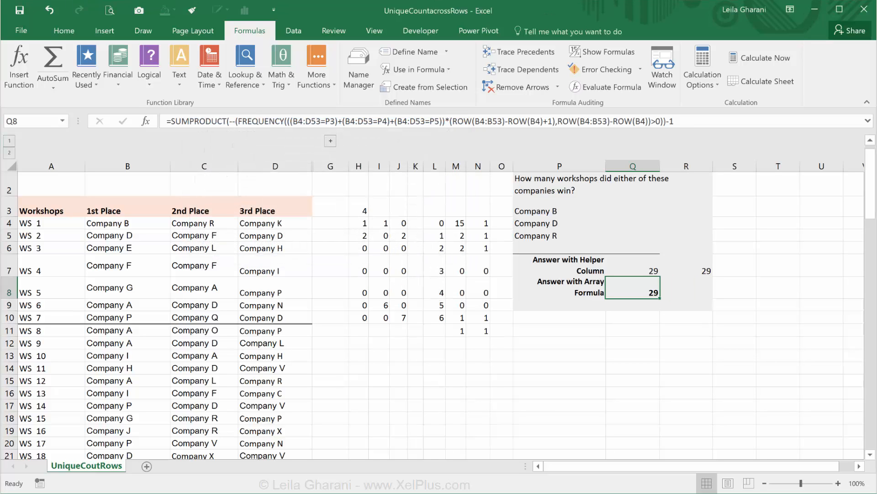